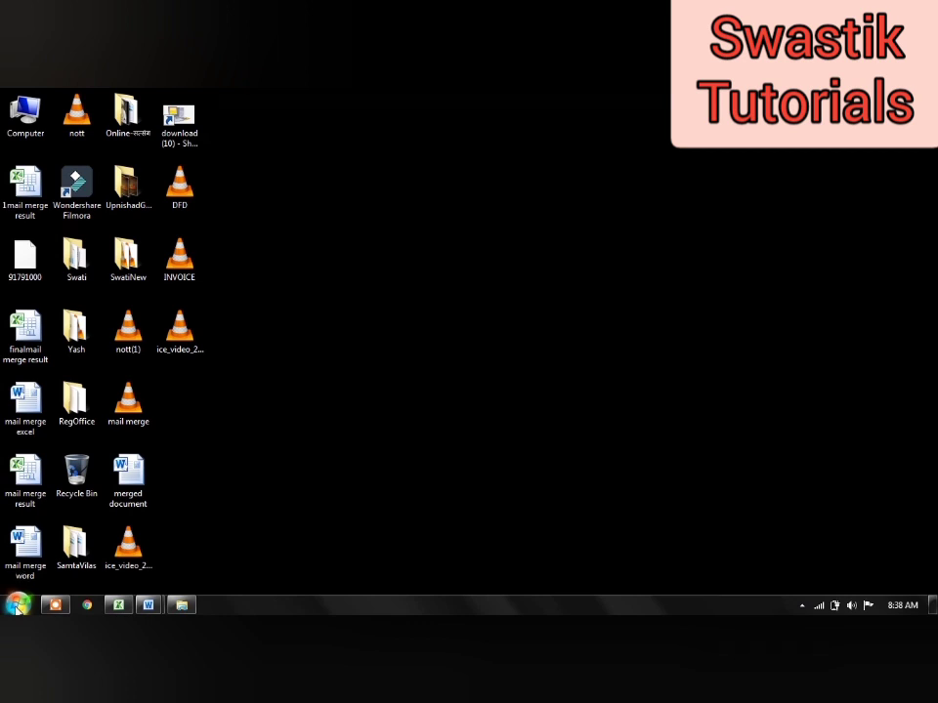
Launch Microsoft Word 2010 from the Windows Start menu.
left_click(17, 604)
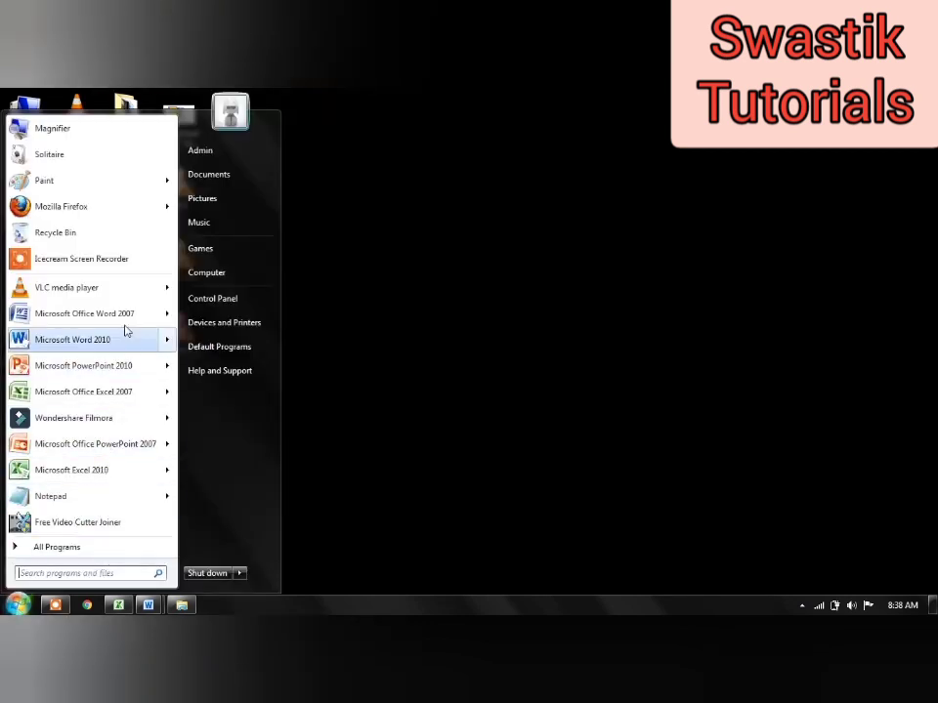
mouse_move(115, 345)
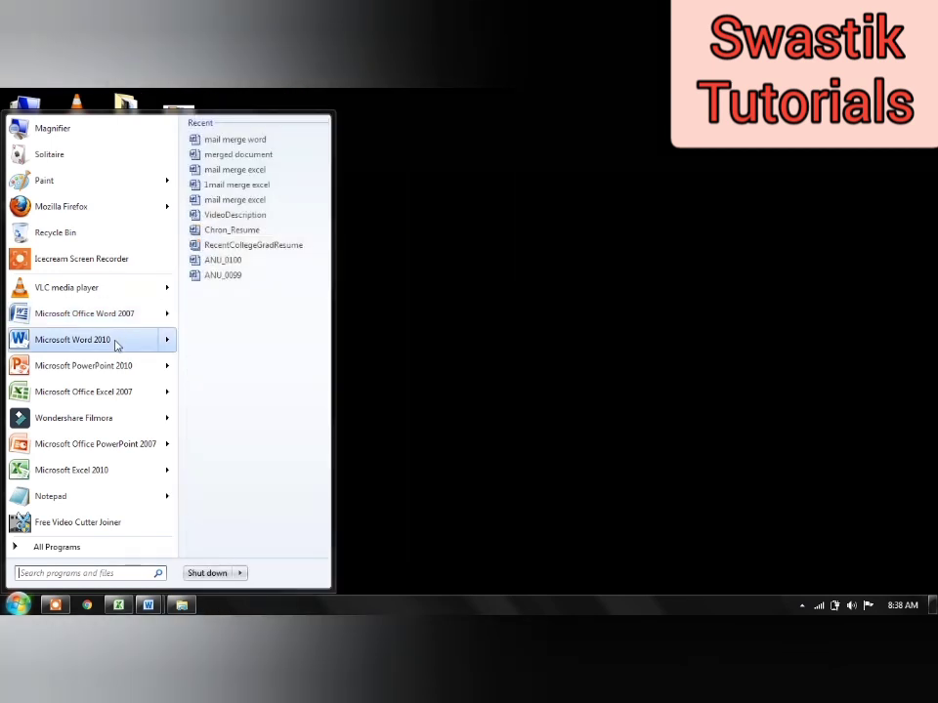
left_click(115, 344)
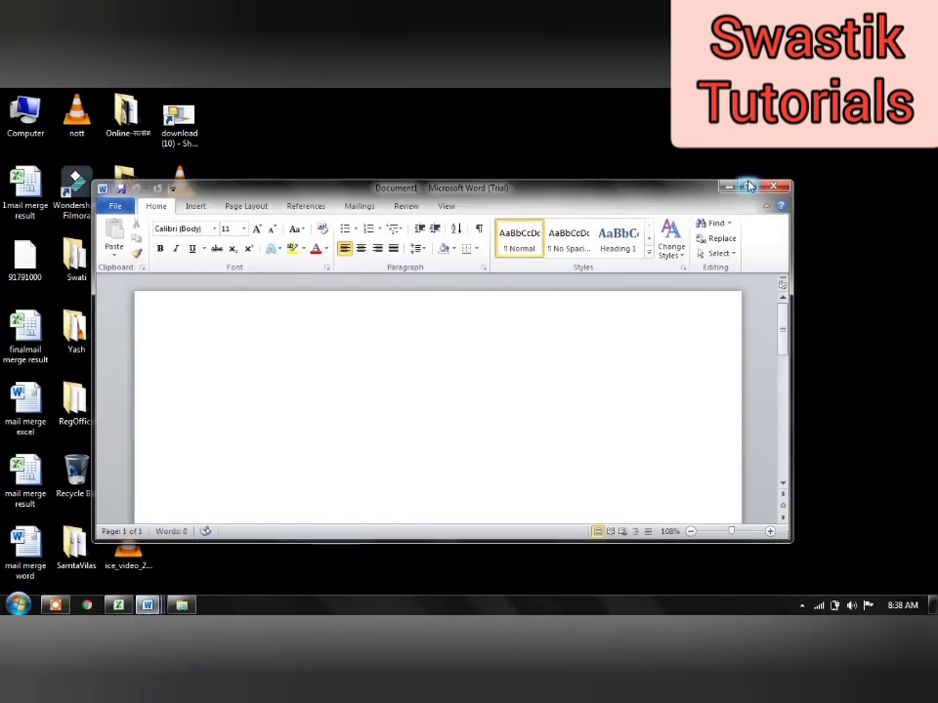
Maximize the Word window with blank Document1 to fill the screen.
left_click(747, 186)
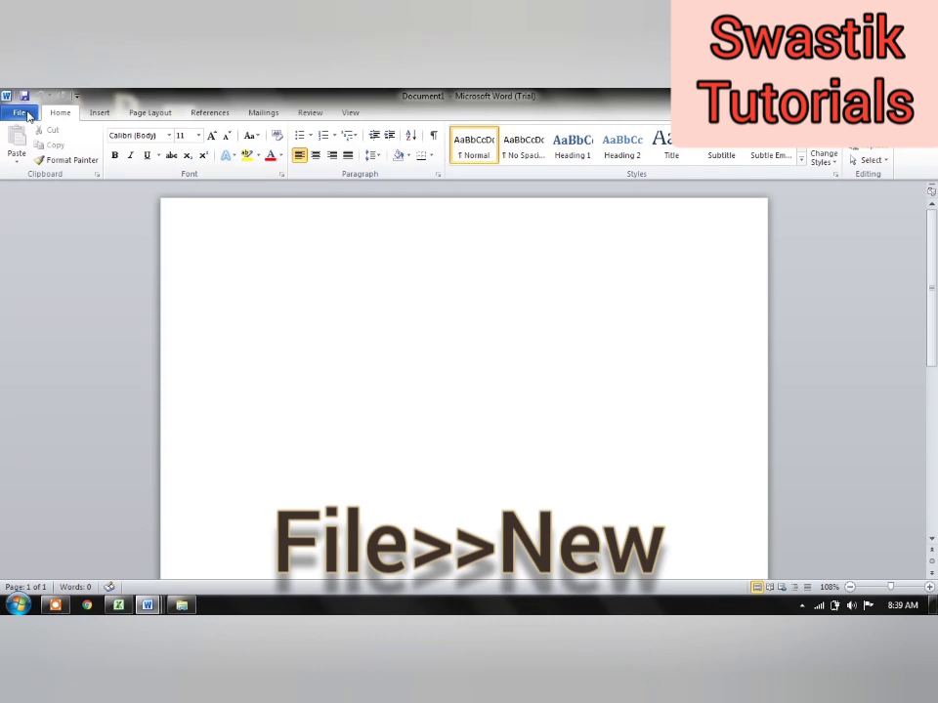
Show the Available Templates list under File > New.
left_click(19, 113)
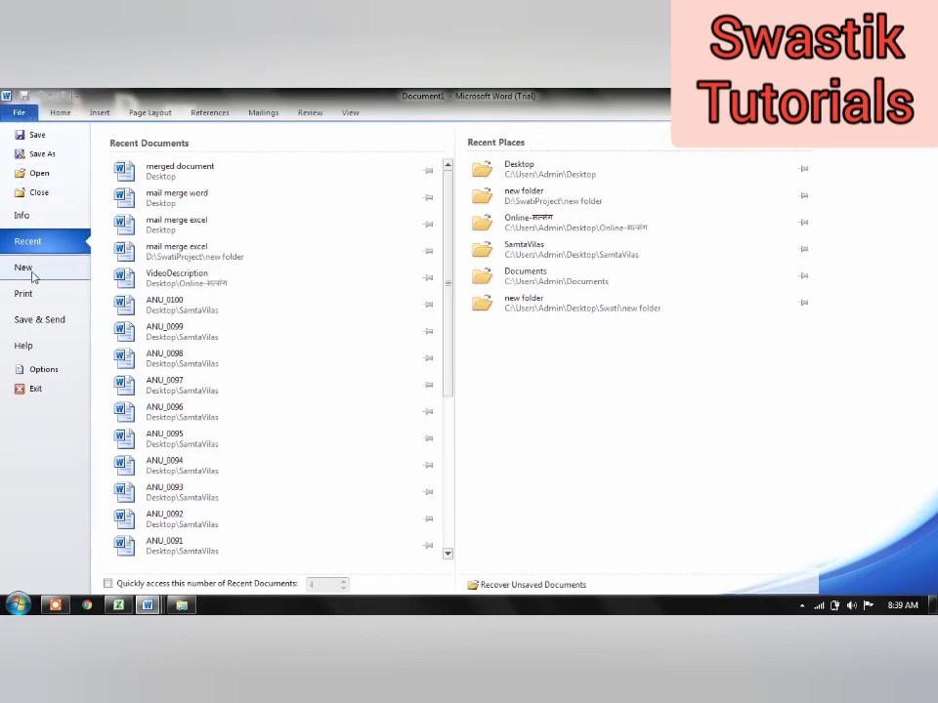
left_click(34, 278)
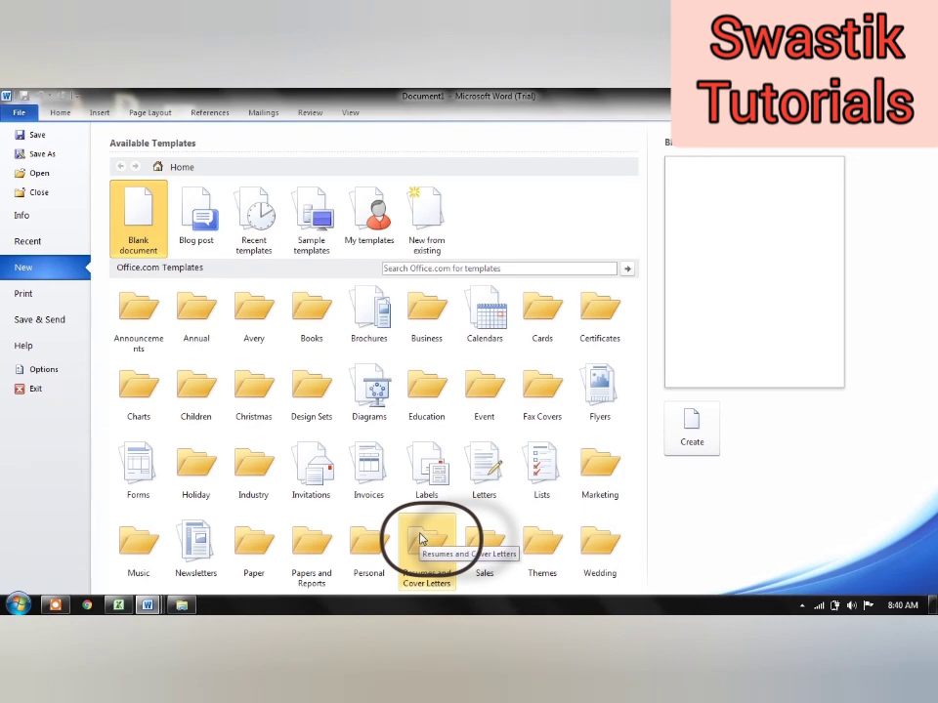
Select the Chronological resume from the Resumes and Cover Letters templates.
left_click(420, 538)
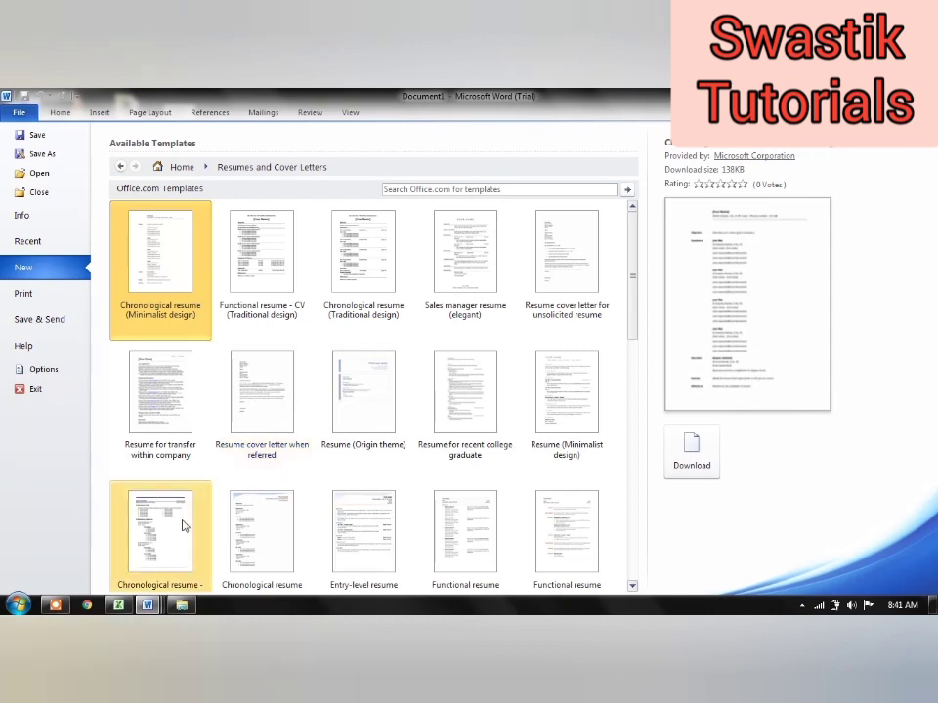
left_click(251, 527)
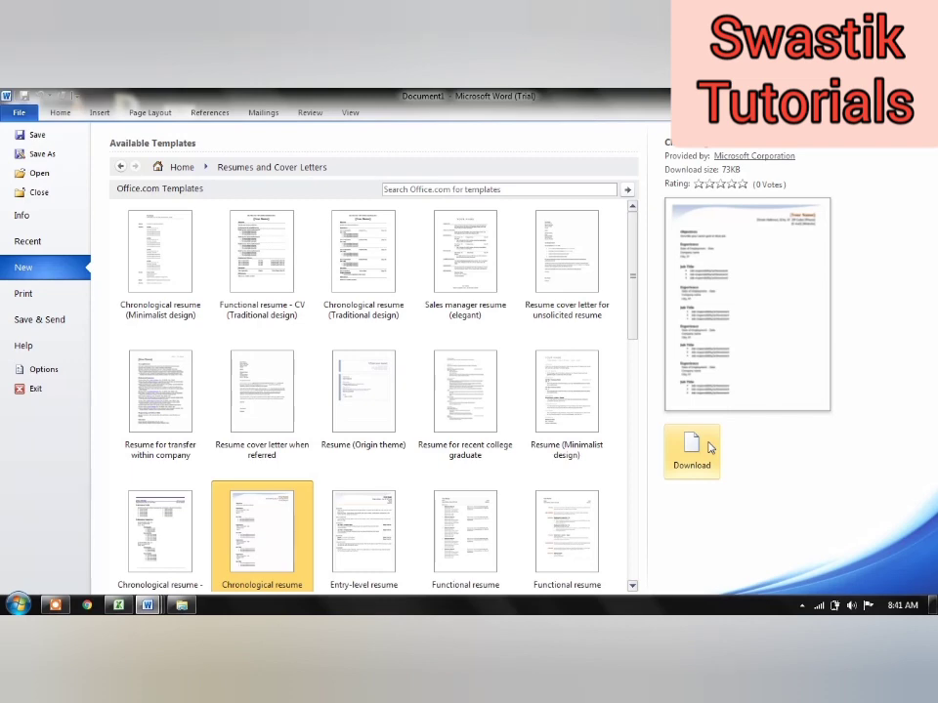
Download the Chronological resume as a new document and zoom to 71% to show both pages.
left_click(710, 446)
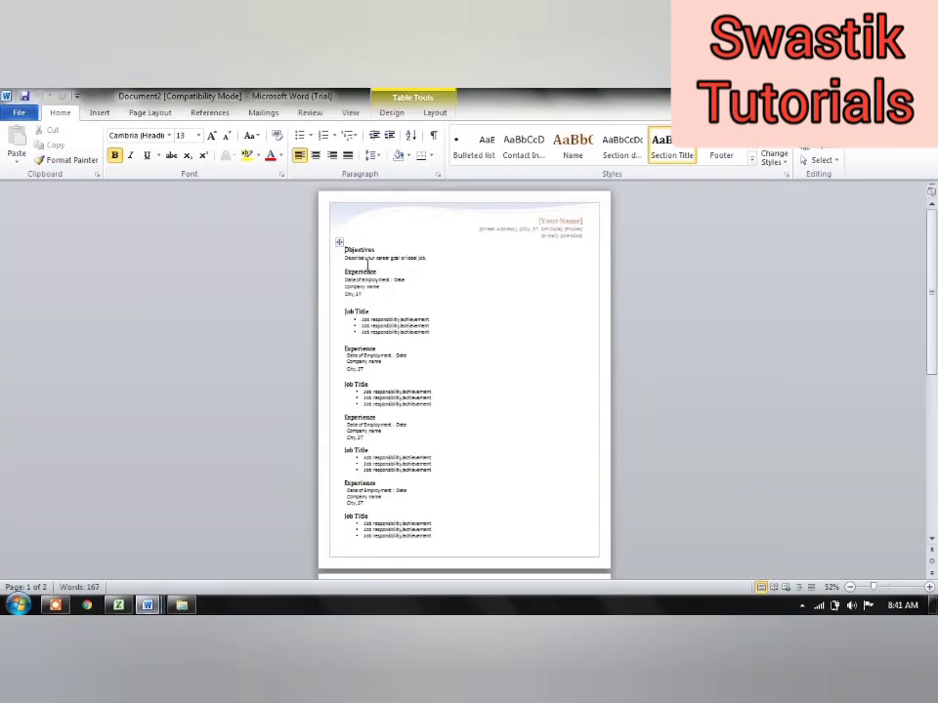
left_click(880, 586)
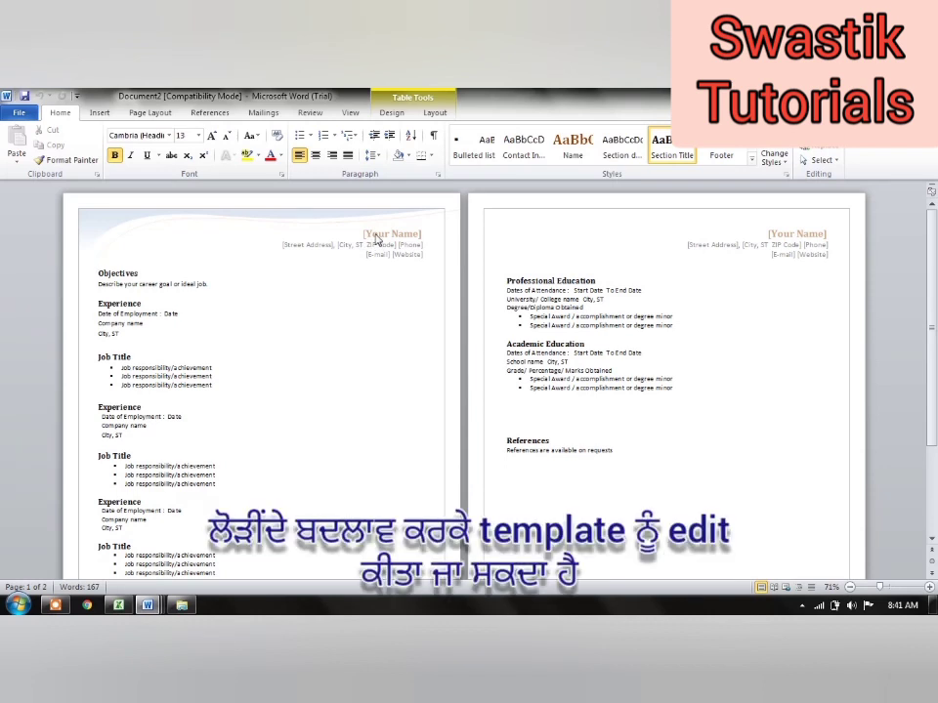
Replace the [Your Name] placeholder in the first-page header with the applicant's name.
double_click(384, 240)
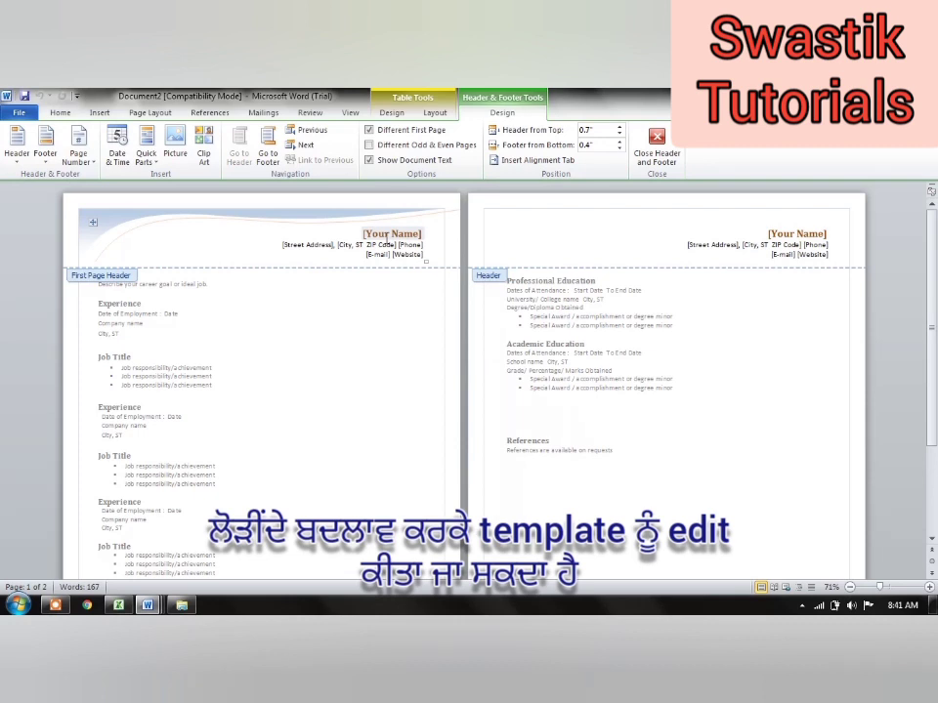
key("Delete")
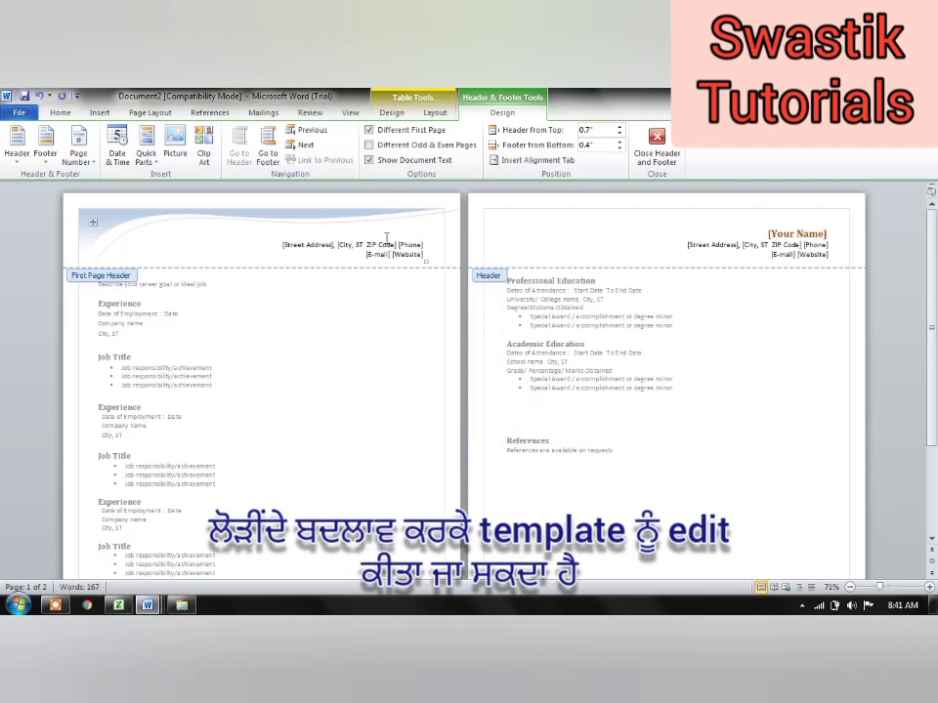
type("RAMAN")
left_click(291, 248)
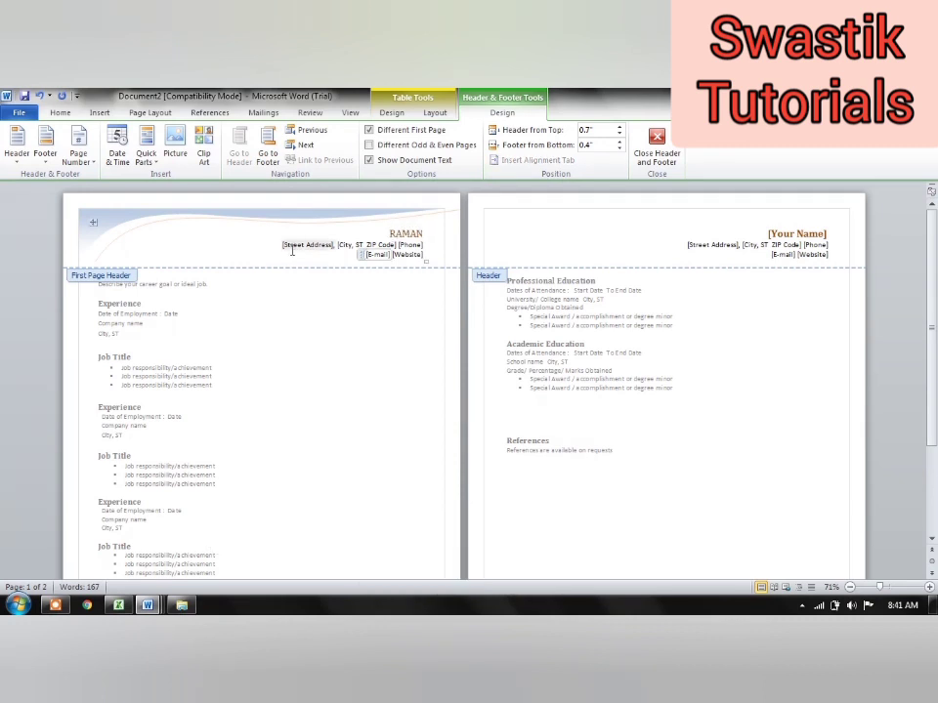
type("PUNJAB")
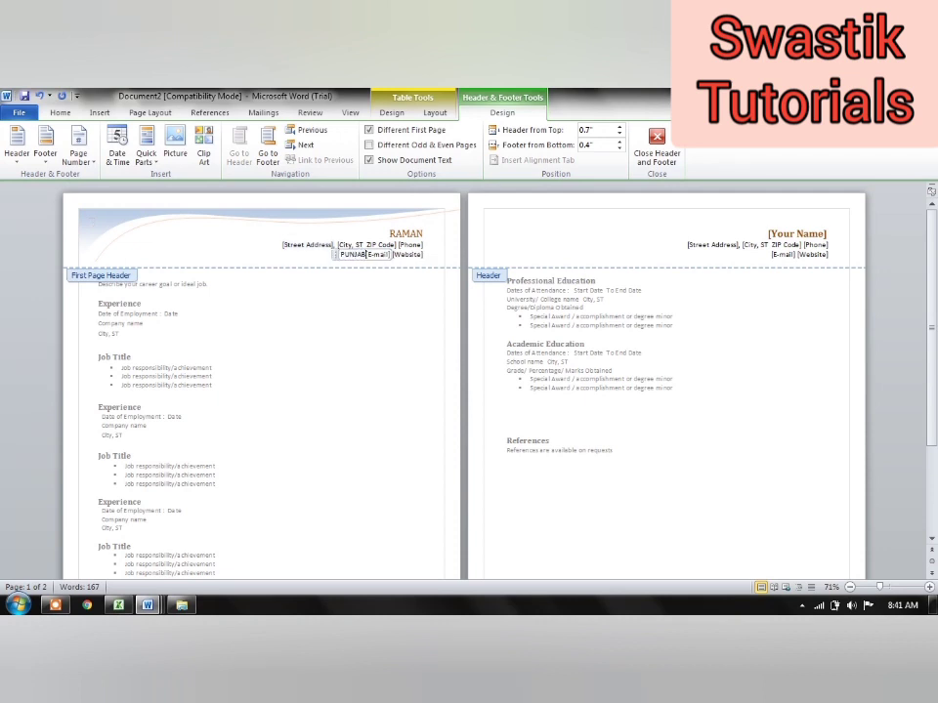
key("BackSpace")
key("BackSpace")
key("BackSpace")
key("BackSpace")
key("BackSpace")
key("BackSpace")
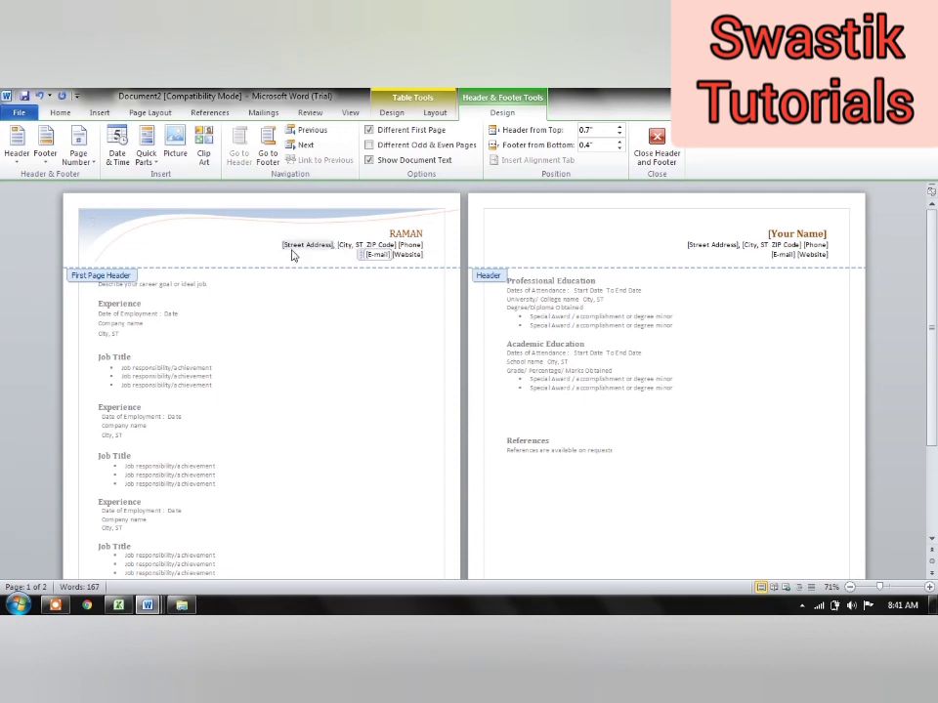
Replace [Street Address] and [City, ST ZIP Code] with PUNJAB and CHANDIGARH, then select the Experience Date placeholder.
left_click(300, 246)
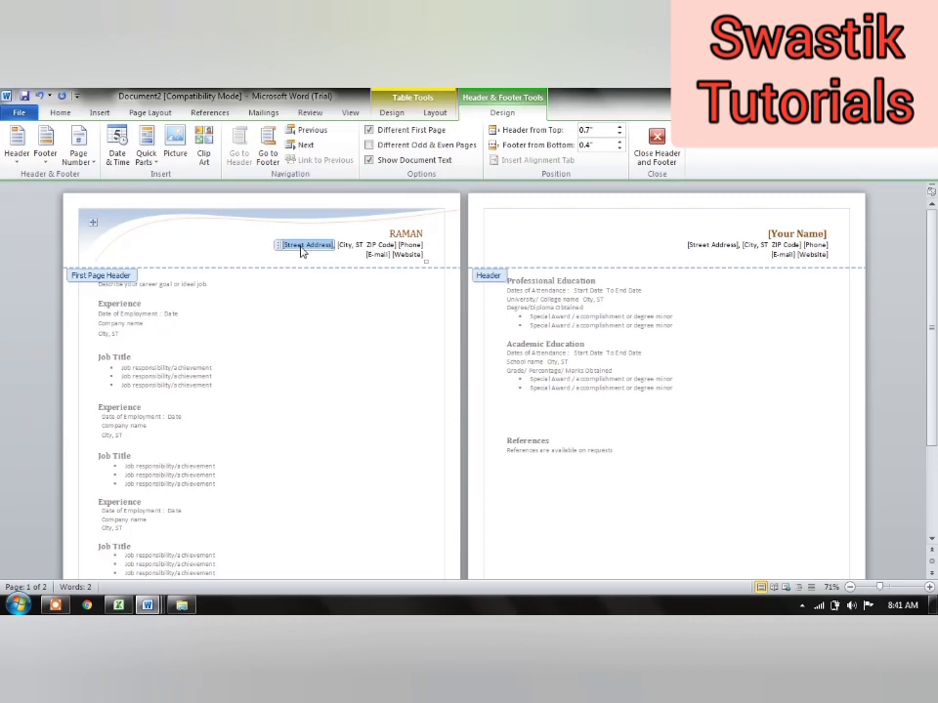
type("PUNJAB")
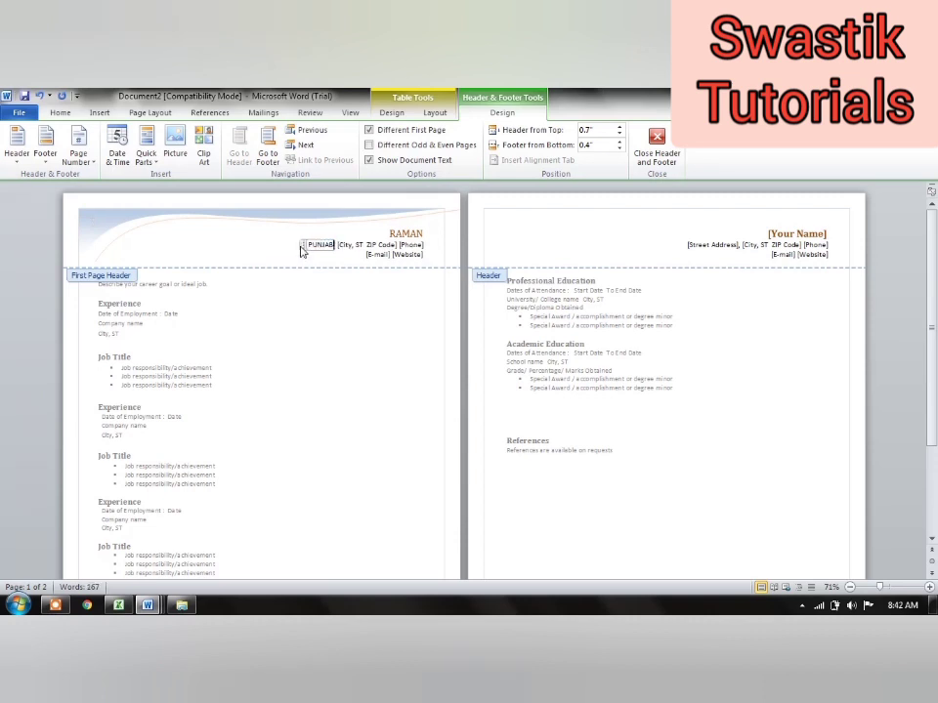
left_click(347, 247)
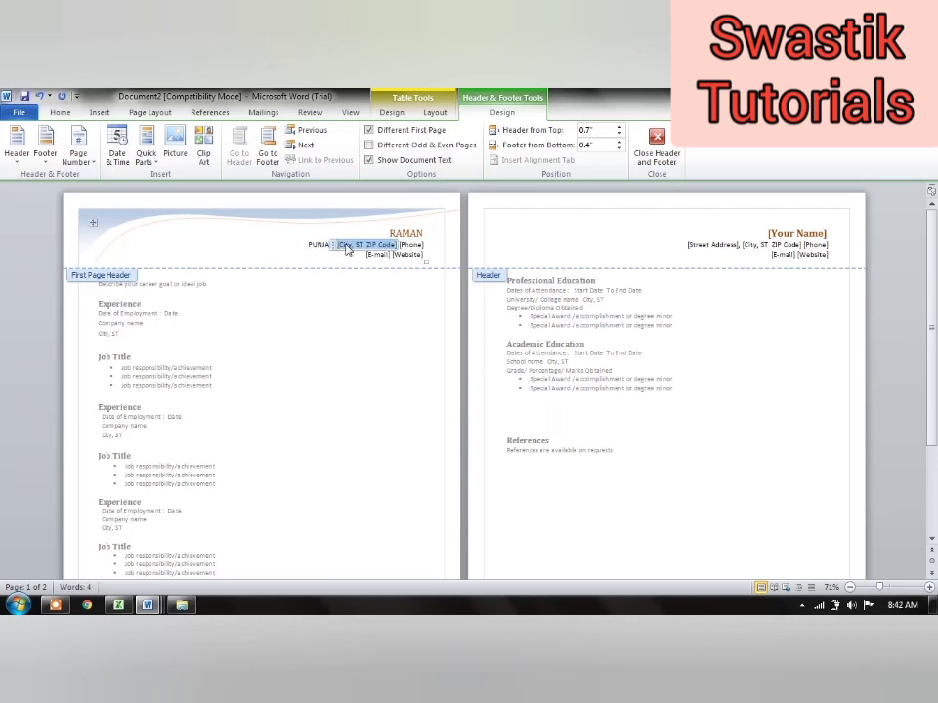
type("CHANDI")
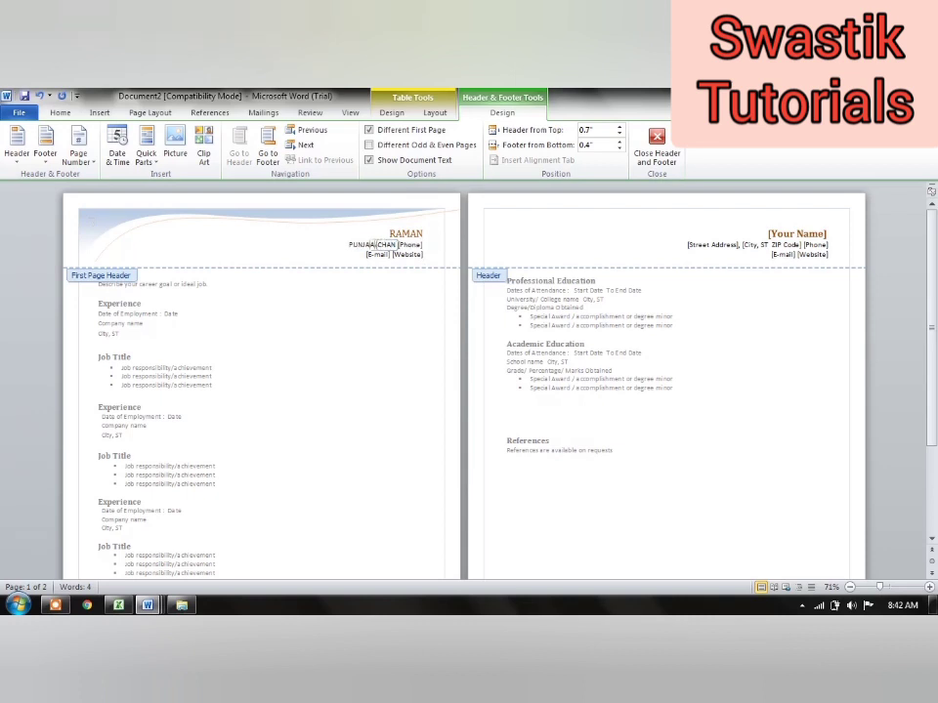
type("GAR")
type("H")
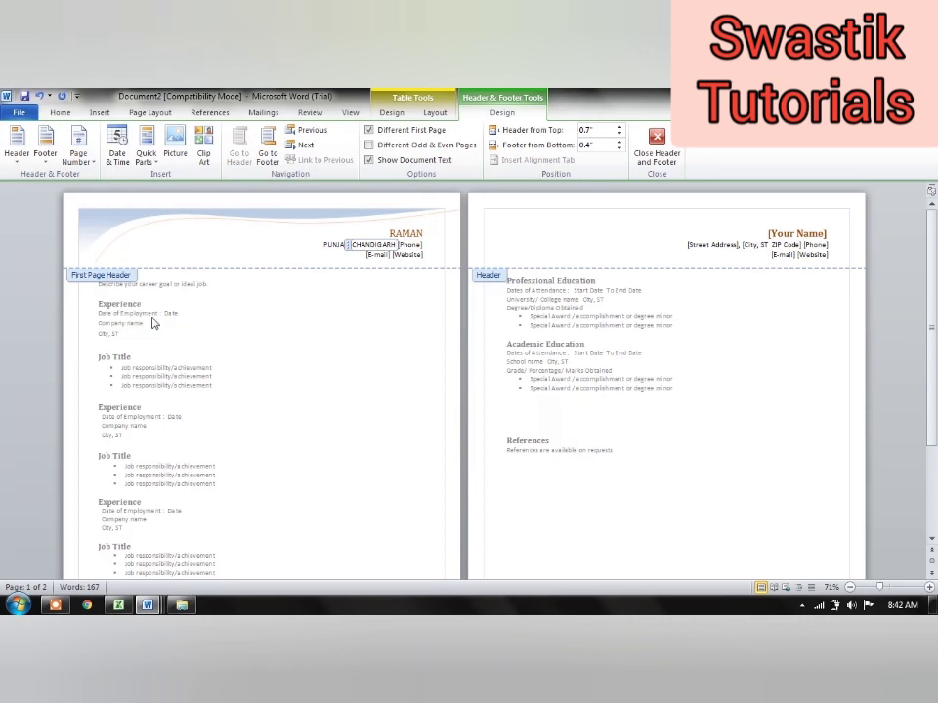
double_click(172, 319)
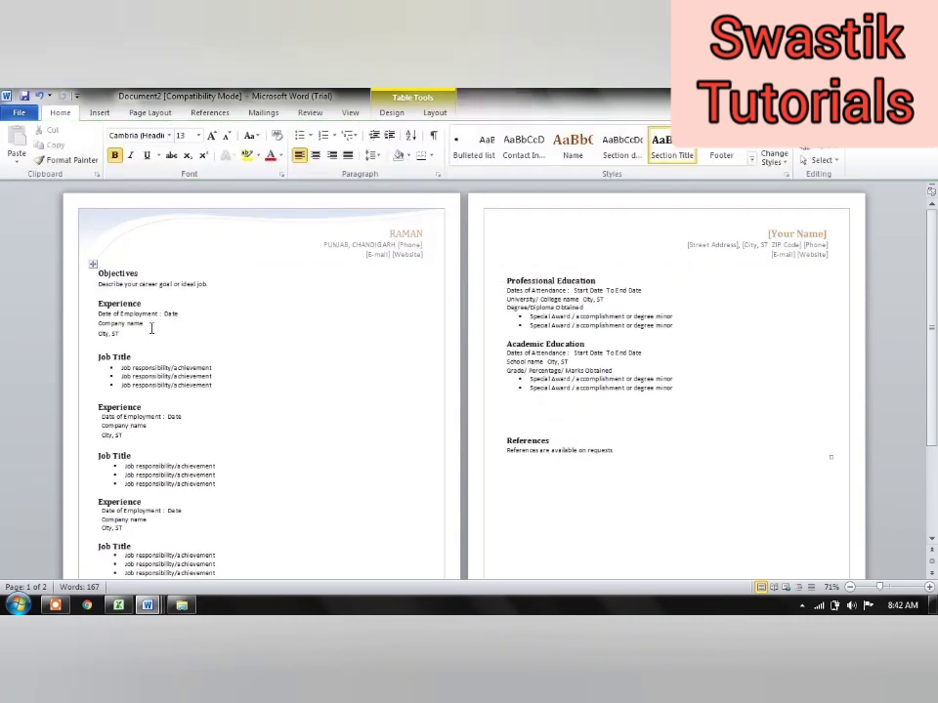
left_click(172, 316)
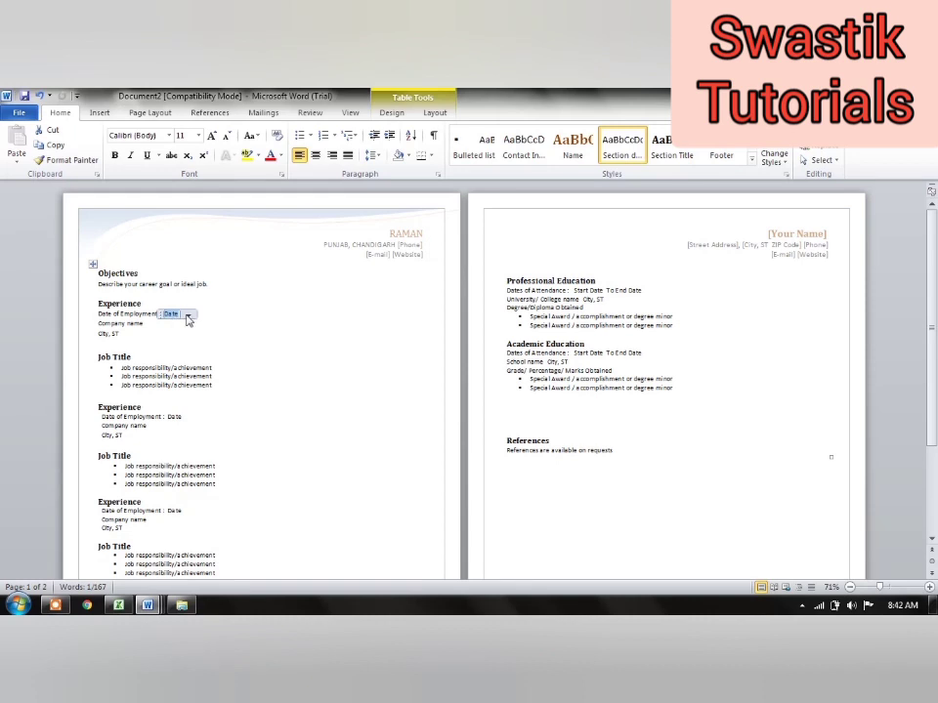
left_click(188, 317)
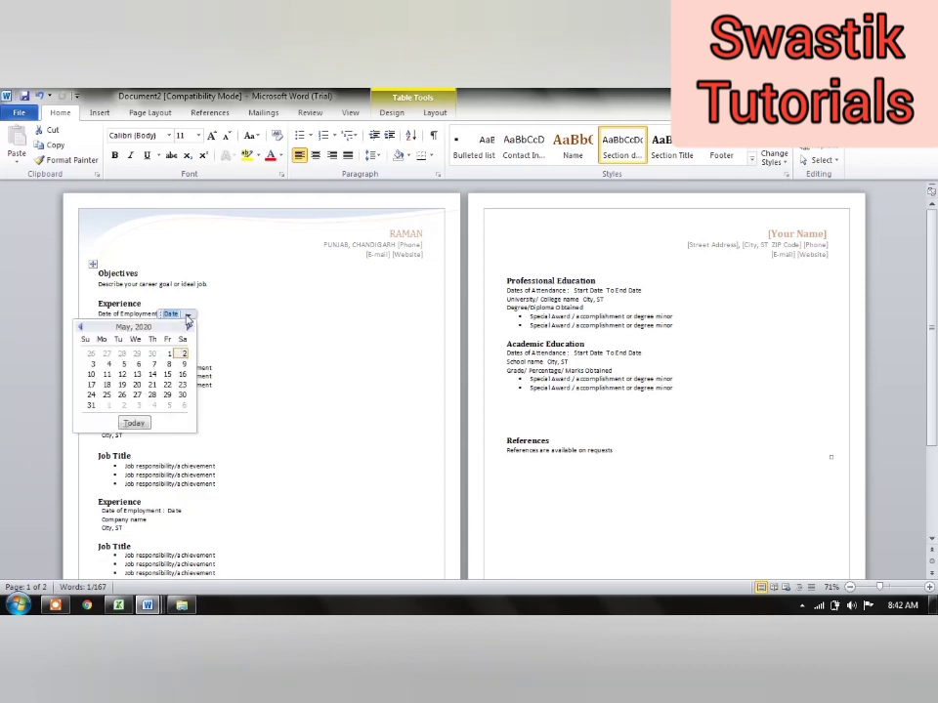
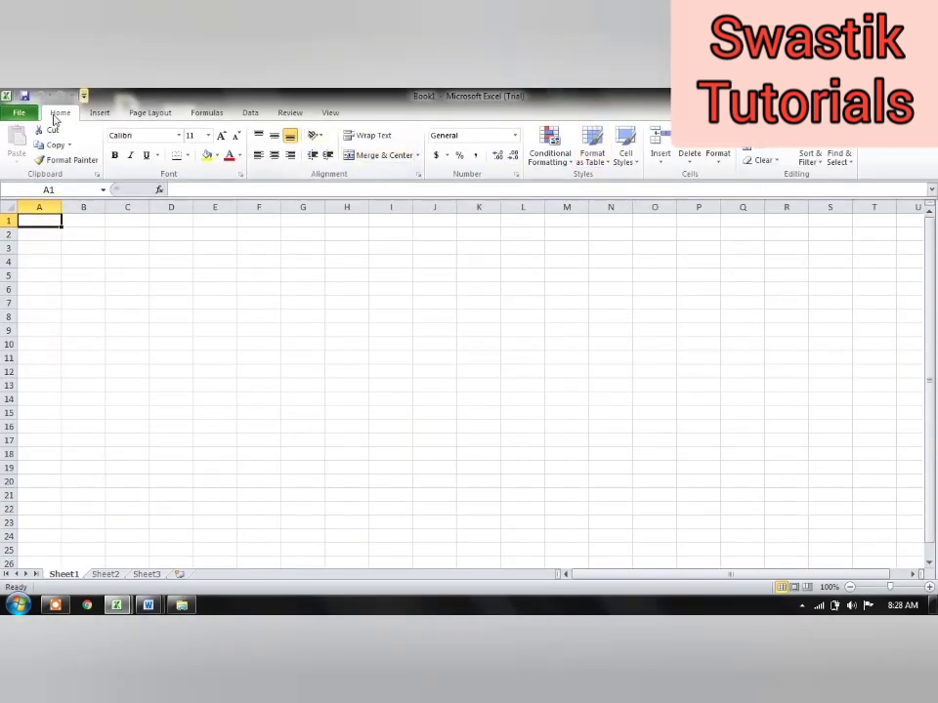
Open the File backstage view to show the Recent Workbooks list.
left_click(19, 113)
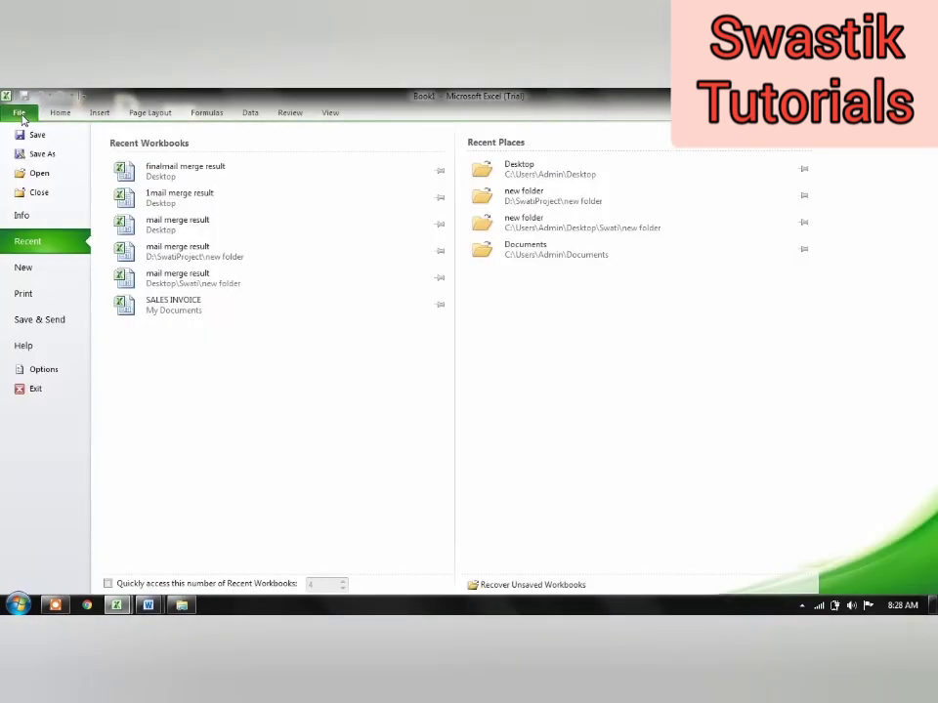
Switch Backstage to New, listing Available Templates and the Office.com categories.
left_click(57, 278)
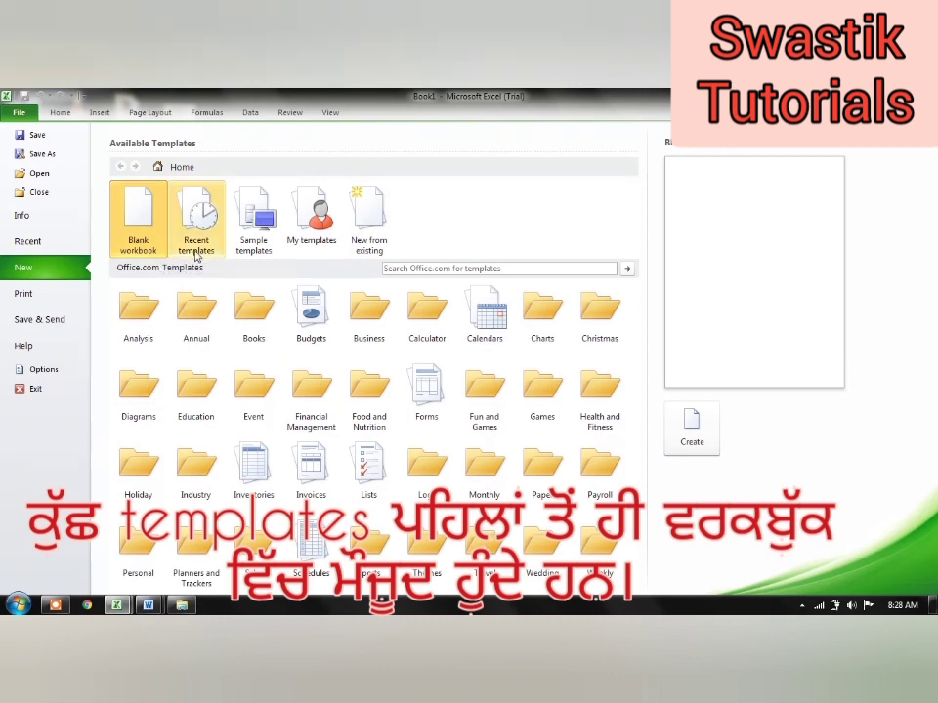
left_click(195, 253)
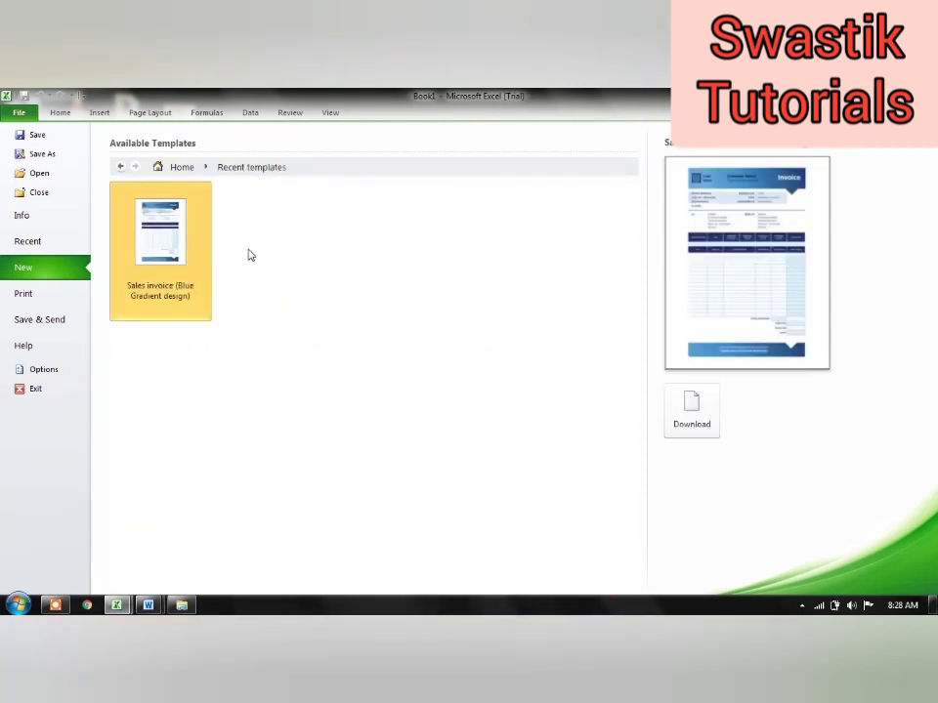
left_click(120, 166)
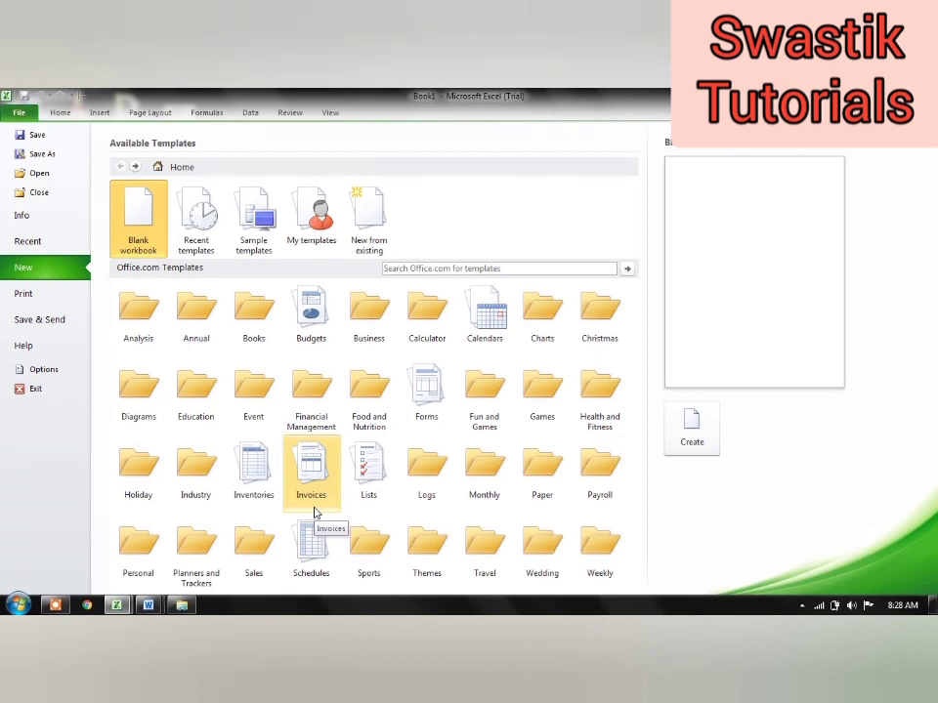
Browse the Invoices category and download the Sales invoice (Blue Gradient design) template.
left_click(313, 500)
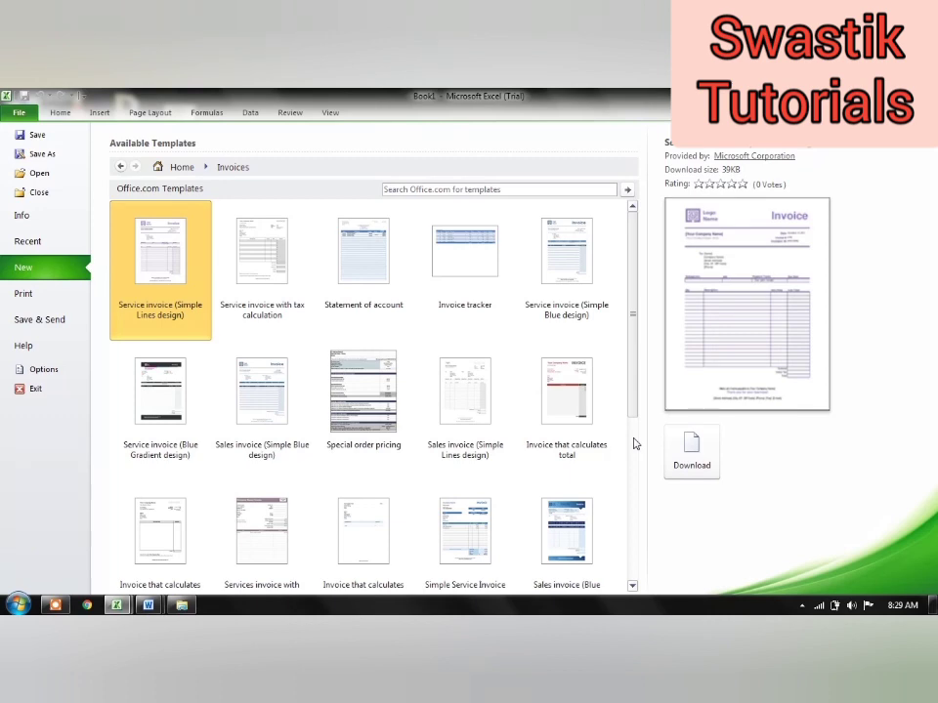
left_click(633, 445)
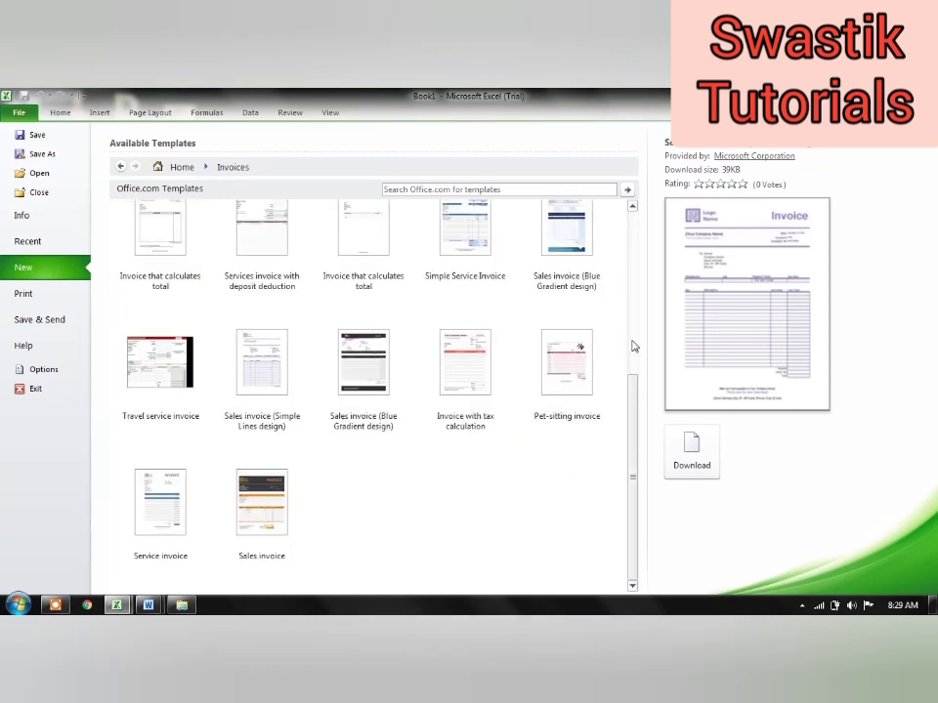
left_click(633, 345)
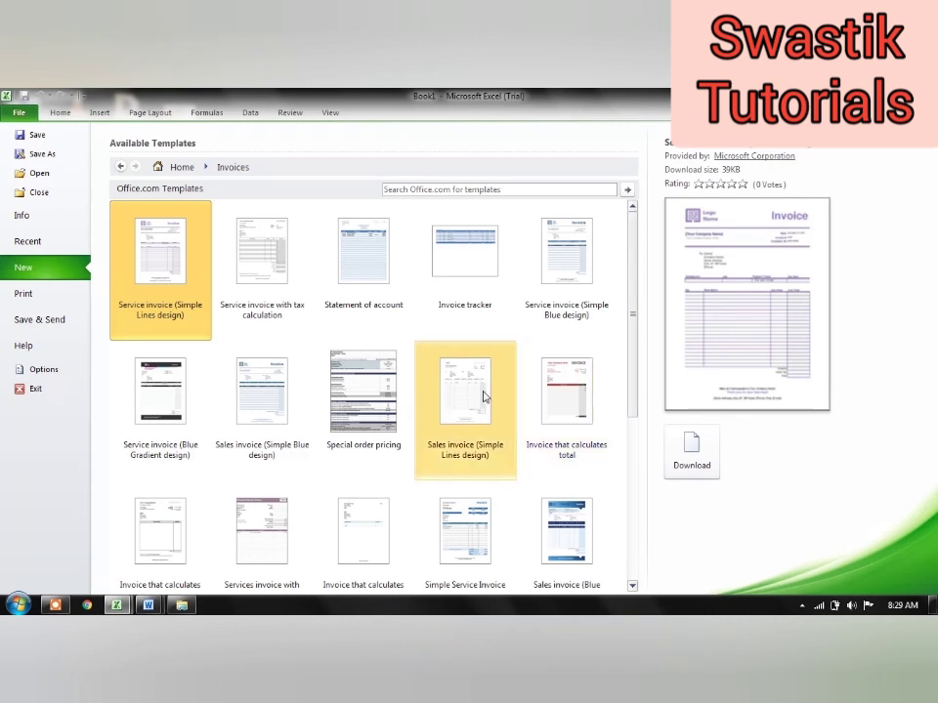
left_click(396, 388)
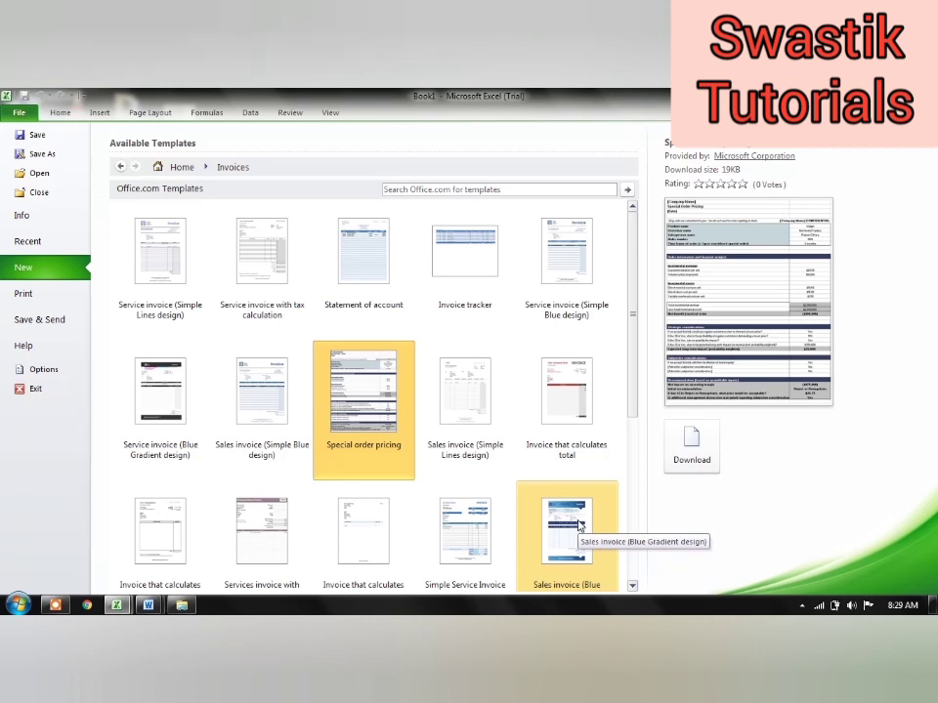
left_click(579, 526)
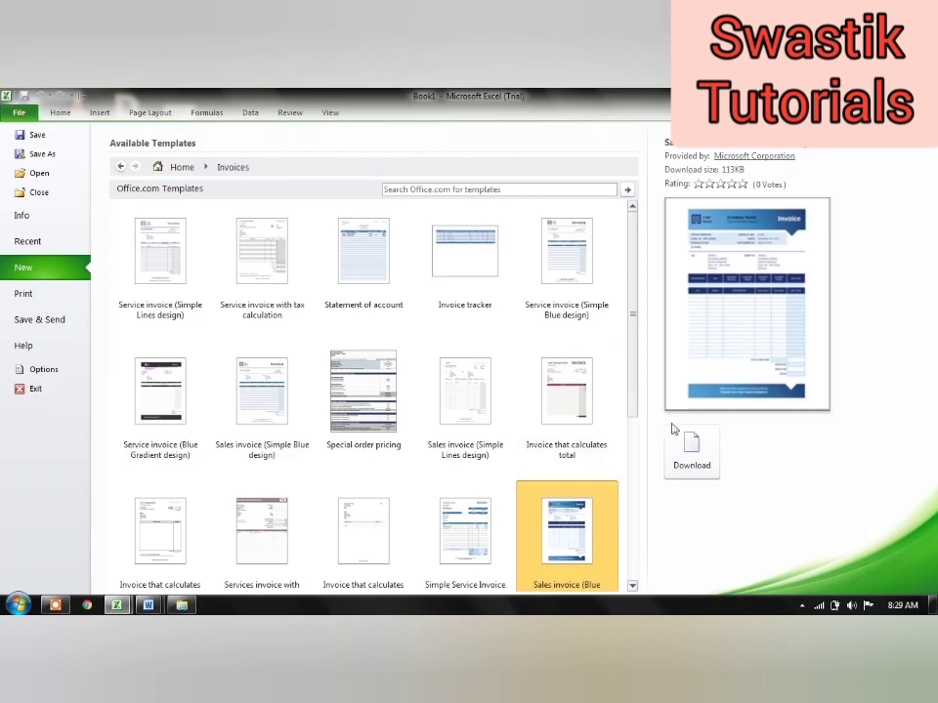
left_click(687, 447)
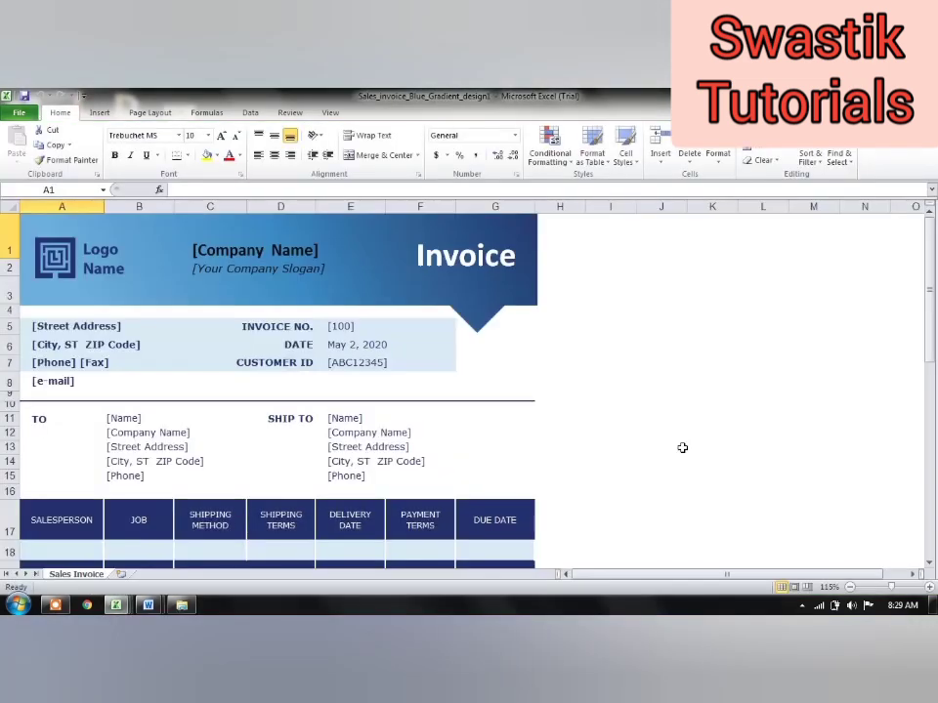
Inspect the new invoice by selecting the Invoice heading and stepping through cells around H17.
left_click(414, 259)
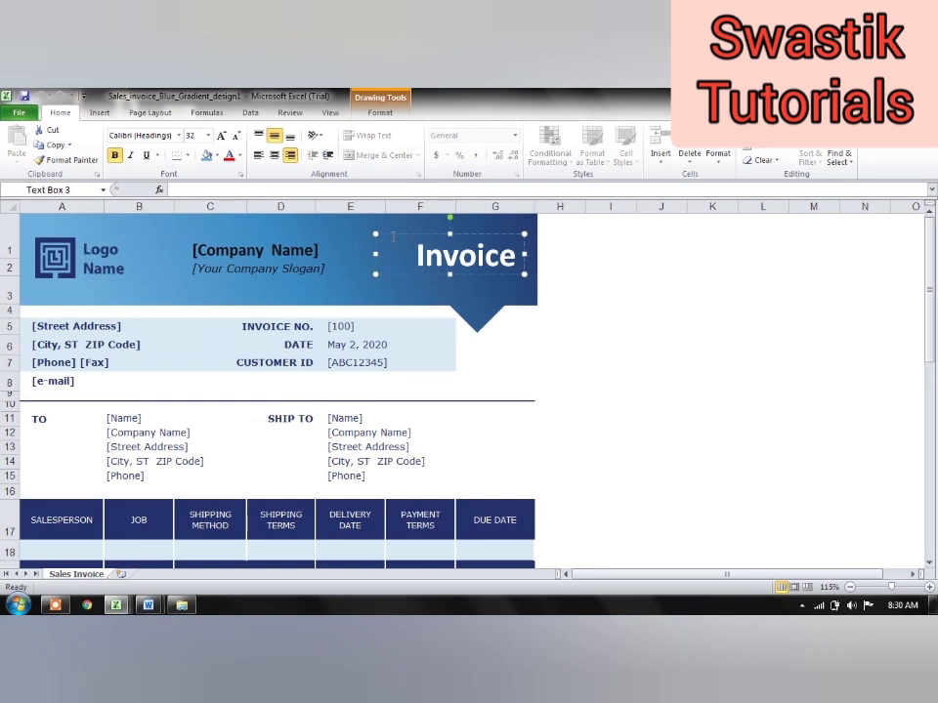
left_click(563, 506)
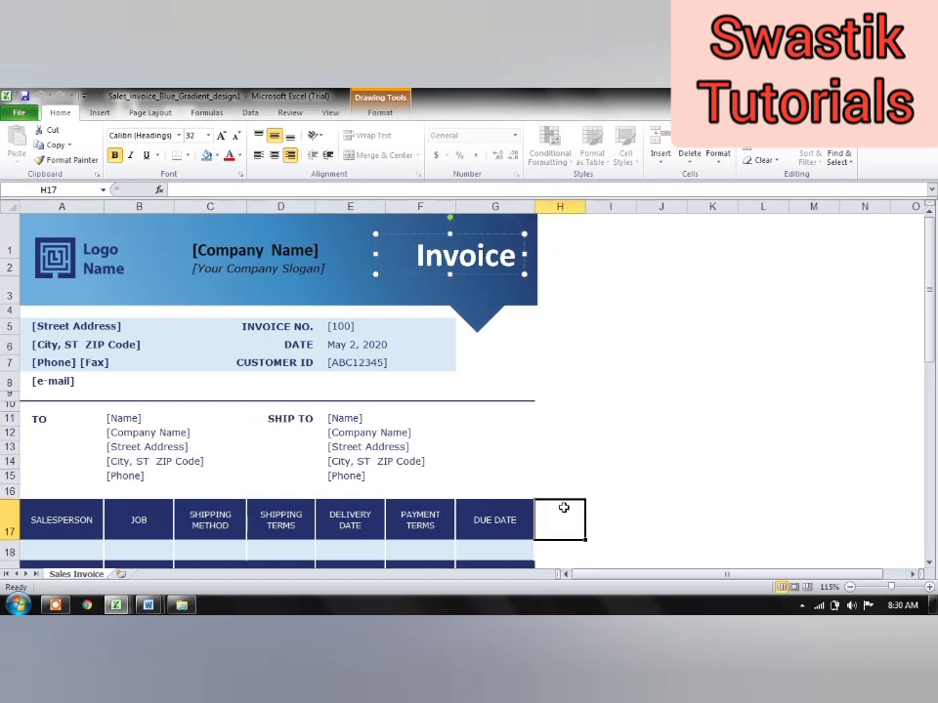
key("Down")
key("Down")
key("Down")
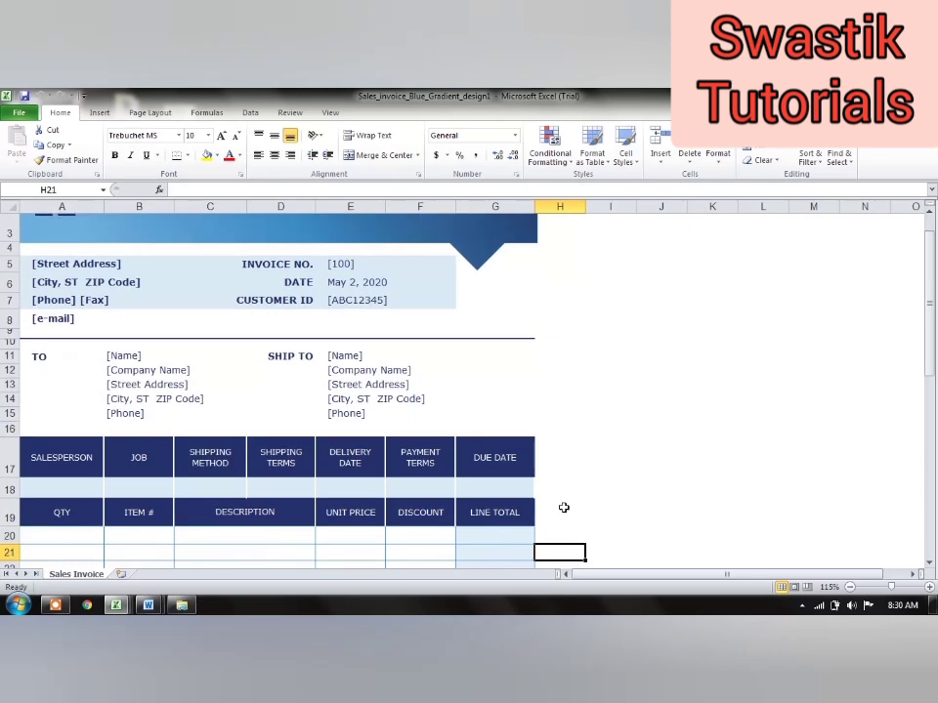
key("Up")
key("Up")
key("Up")
key("Up")
key("Up")
key("Up")
key("Up")
key("Up")
key("Up")
key("Up")
key("Up")
key("Up")
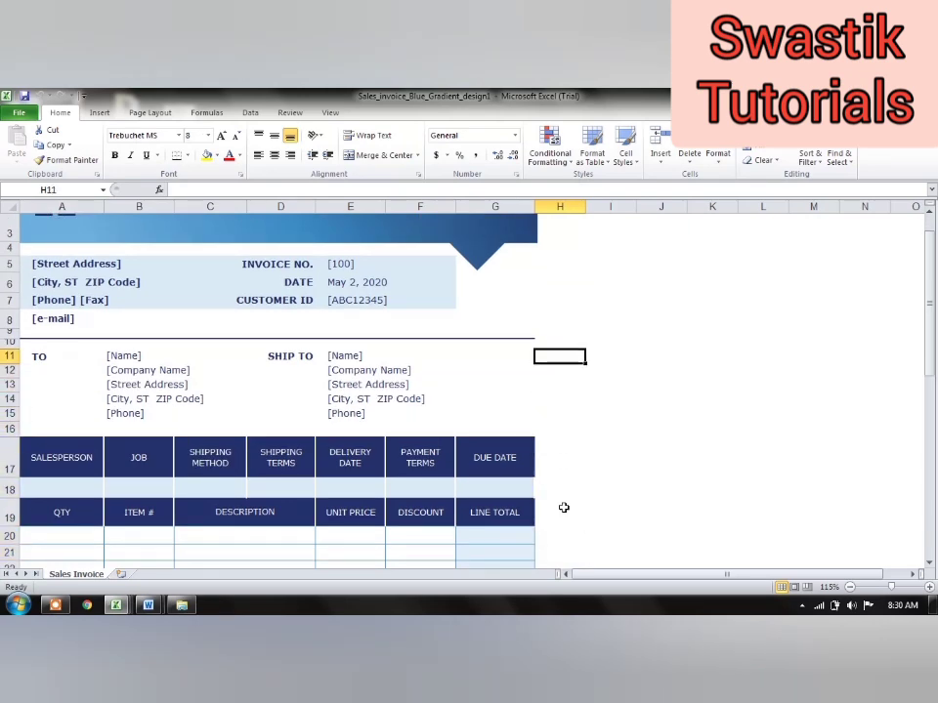
key("Up")
key("Up")
key("Up")
key("Up")
key("Up")
key("Up")
key("Up")
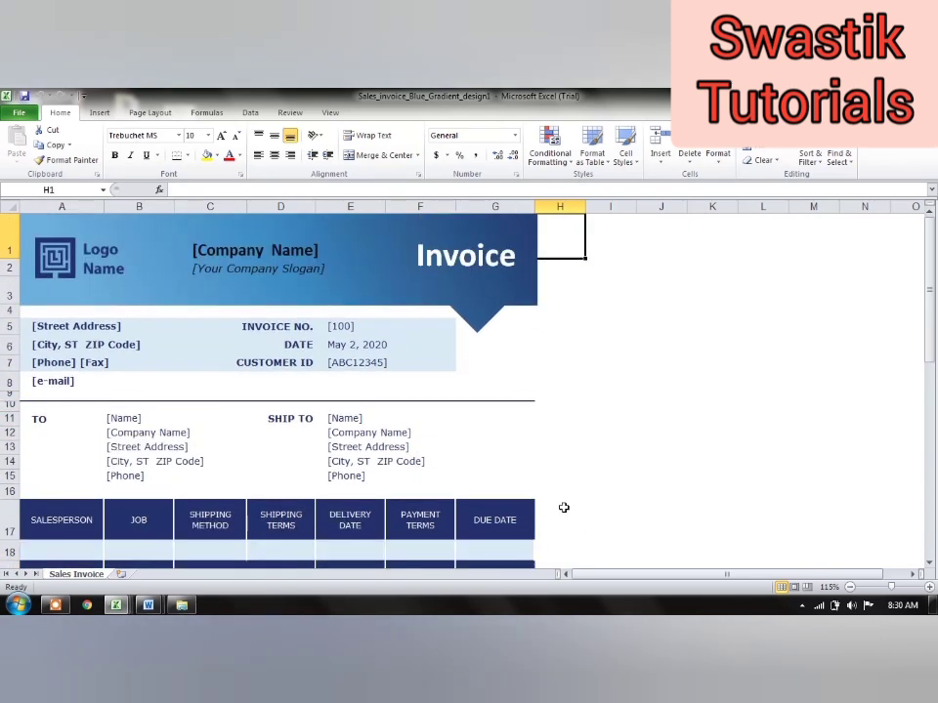
key("Left")
key("Left")
key("Left")
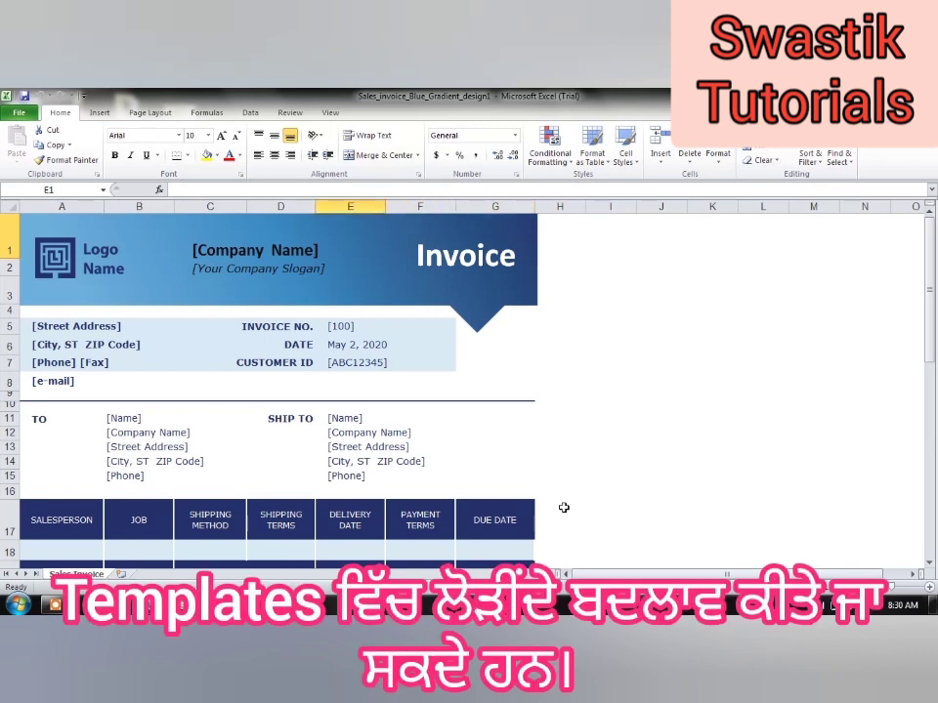
Replace the placeholder logo with the computer picture from the Desktop.
left_click(83, 257)
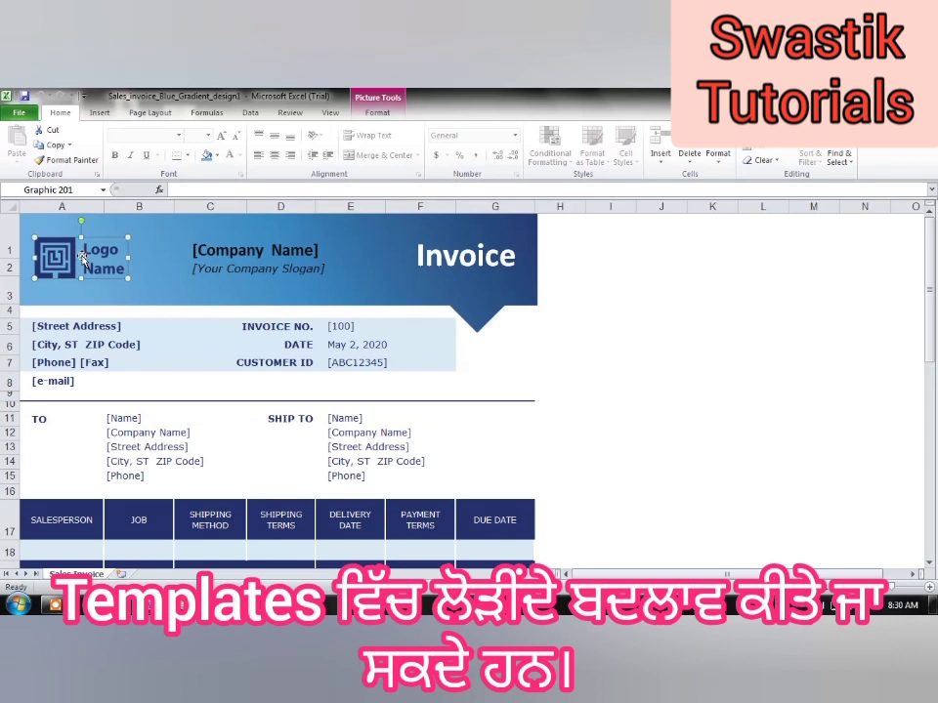
double_click(83, 257)
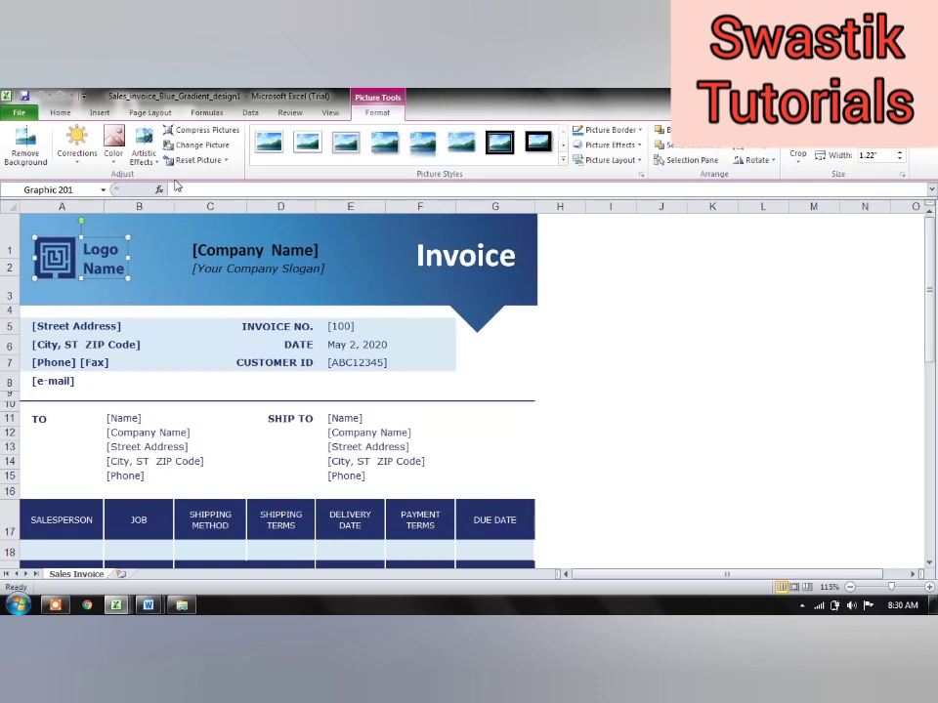
left_click(194, 154)
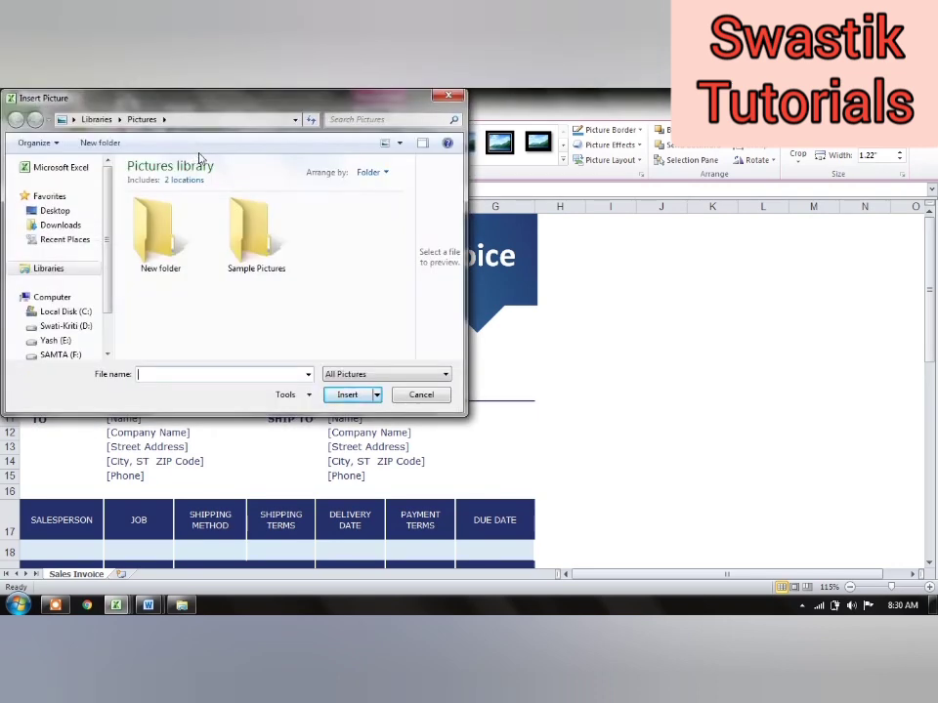
left_click(73, 212)
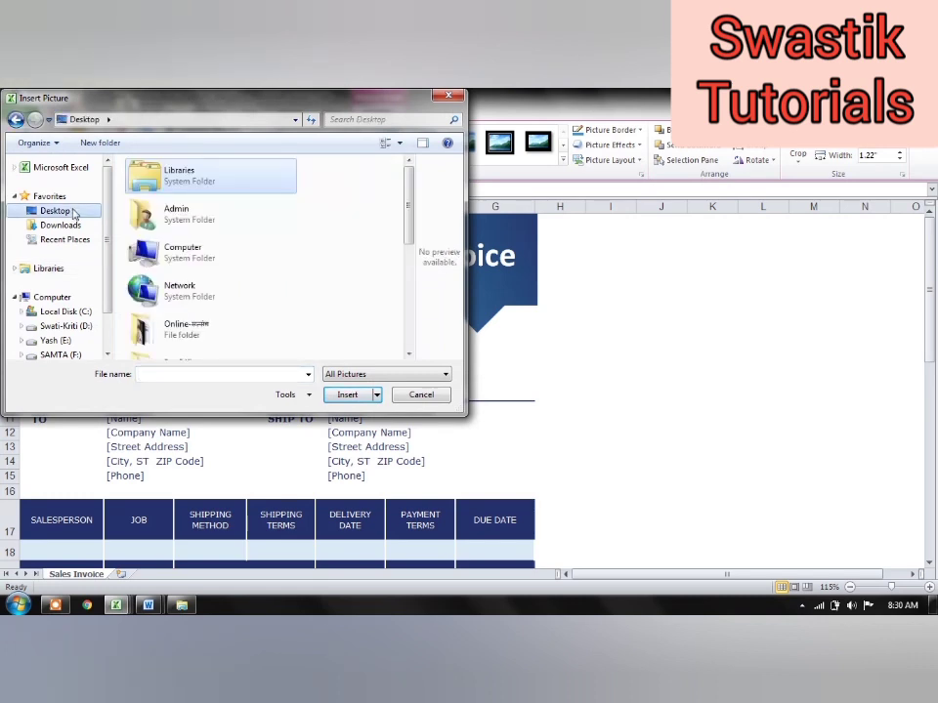
scroll(408, 350, "down", 5)
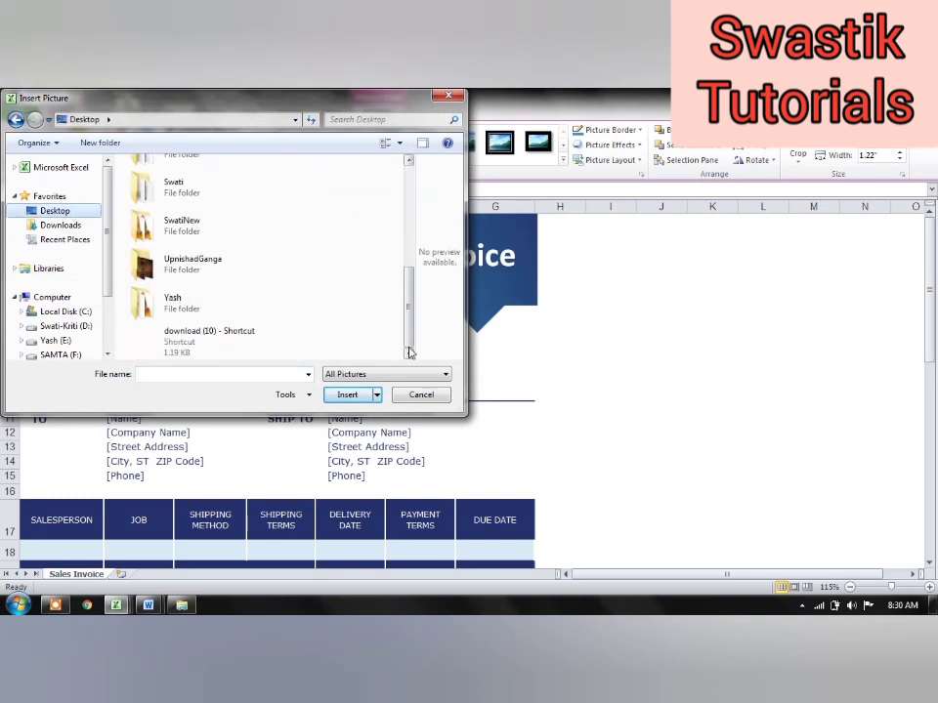
double_click(270, 342)
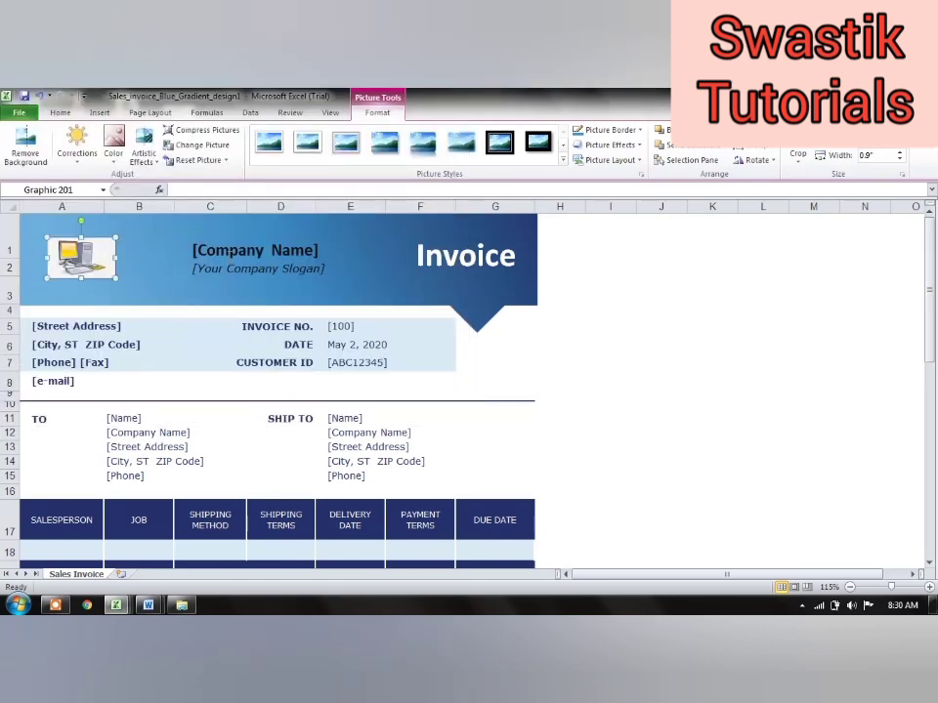
left_click(339, 283)
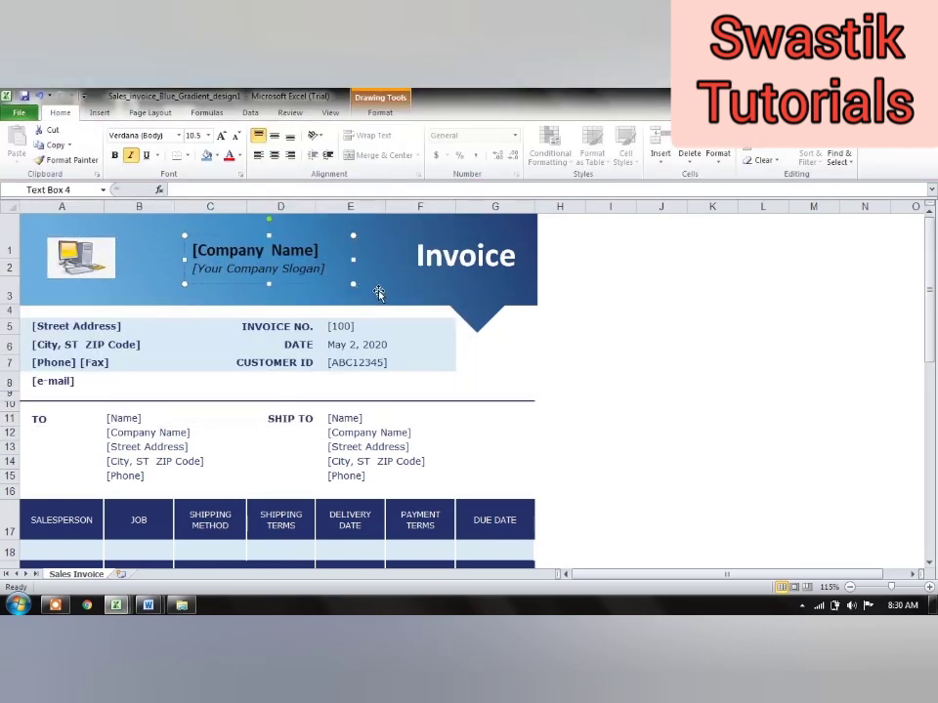
Replace the company name and slogan placeholders with the single line GSSS PUNJAB.
left_click(328, 269)
left_click_drag(329, 269, 194, 252)
type("GSSS")
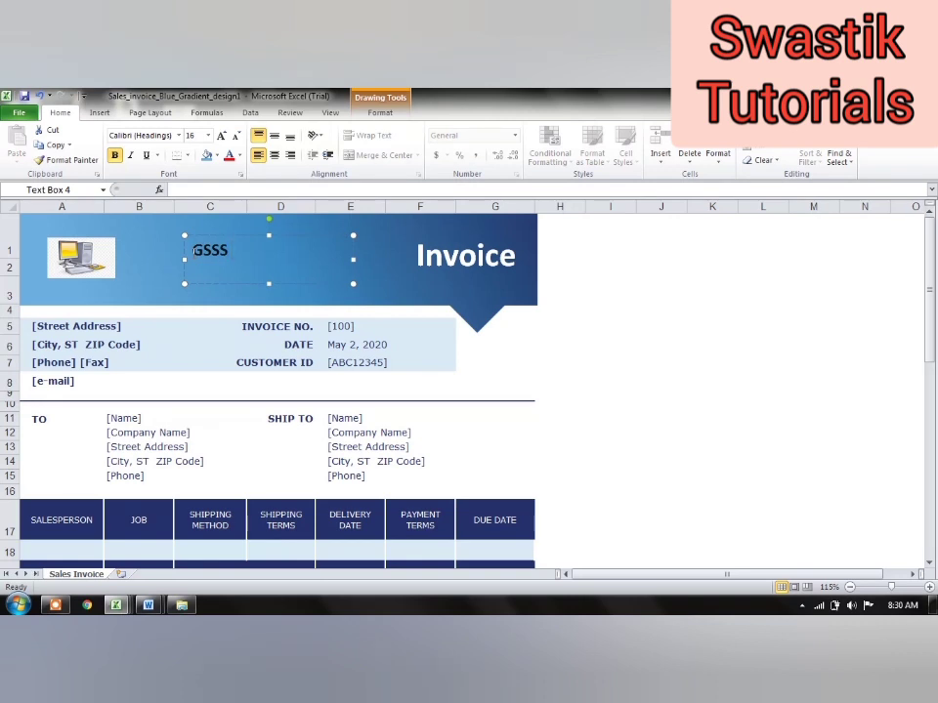
type(" PUNJAB")
left_click(71, 378)
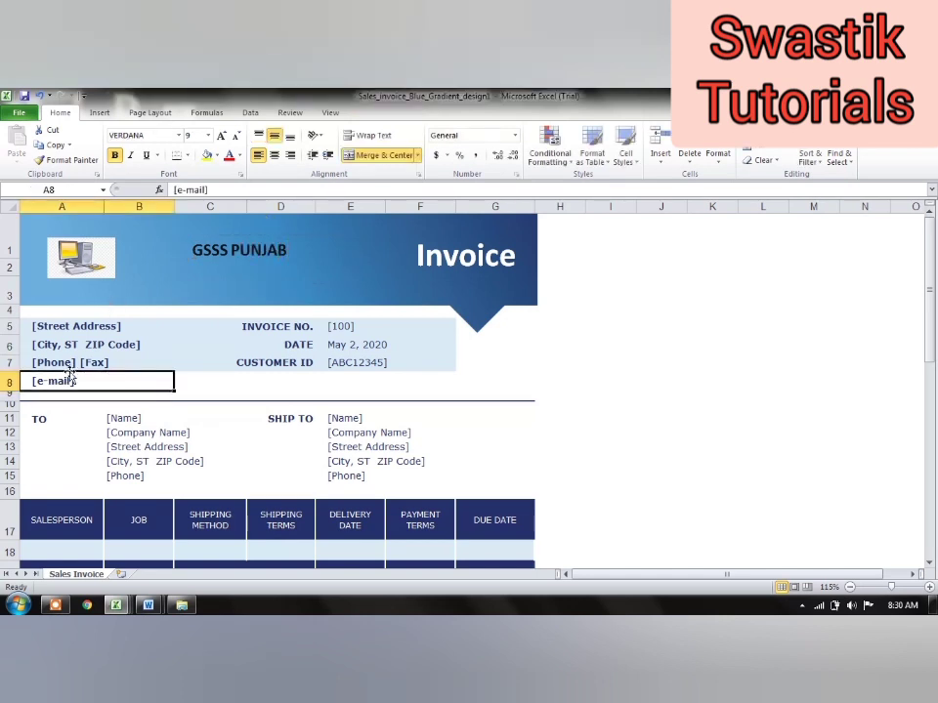
Fill the company address lines with PUNJAB and CHANDIGARH, plus the company phone number.
key("Up")
key("Up")
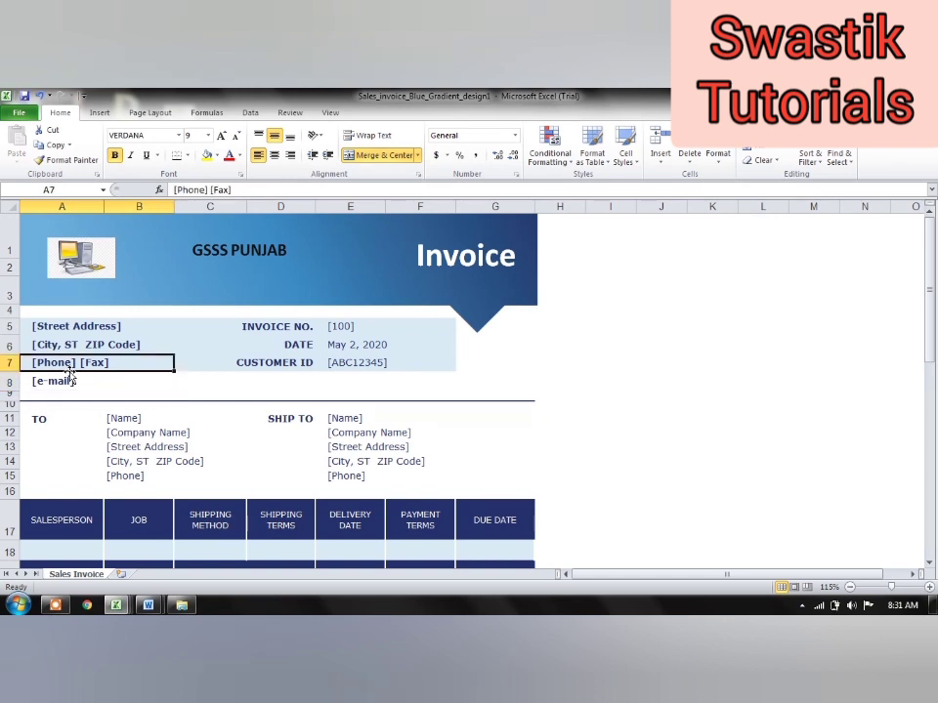
key("Up")
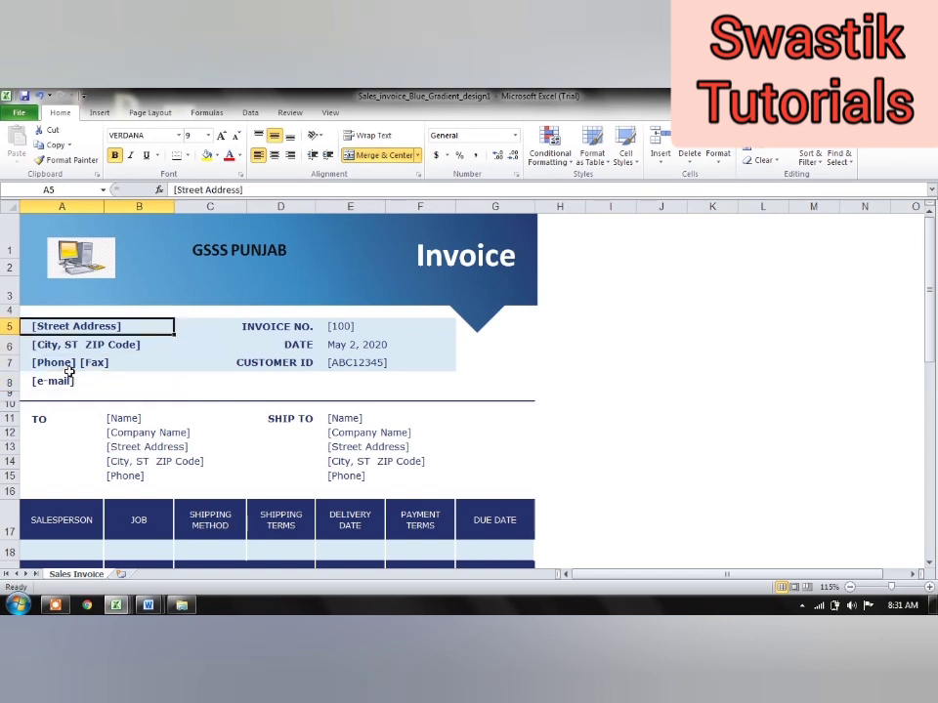
type("PUNJAB")
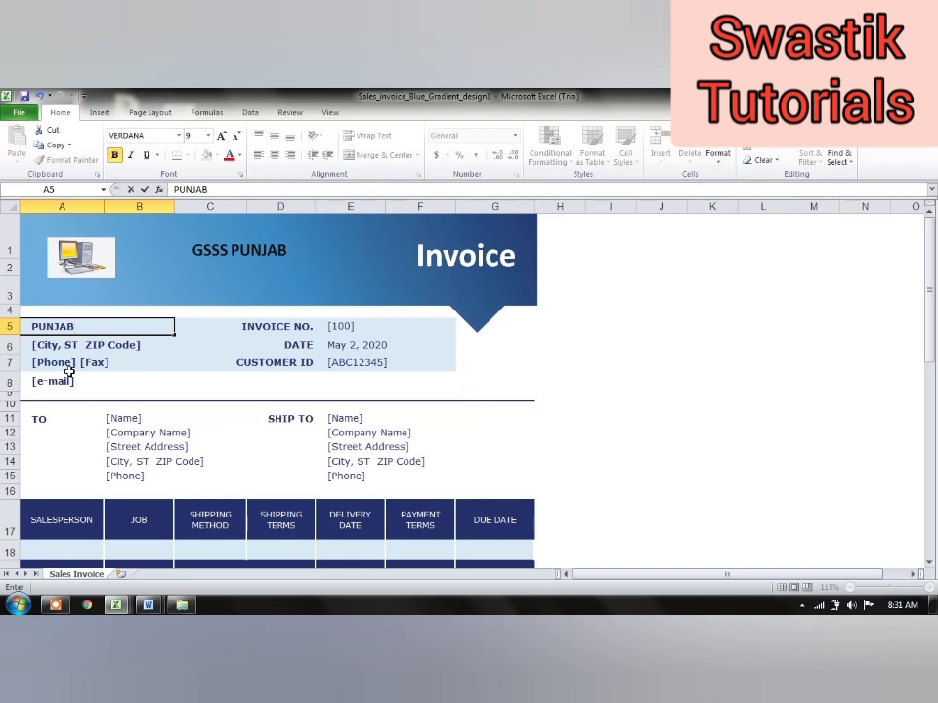
key("Return")
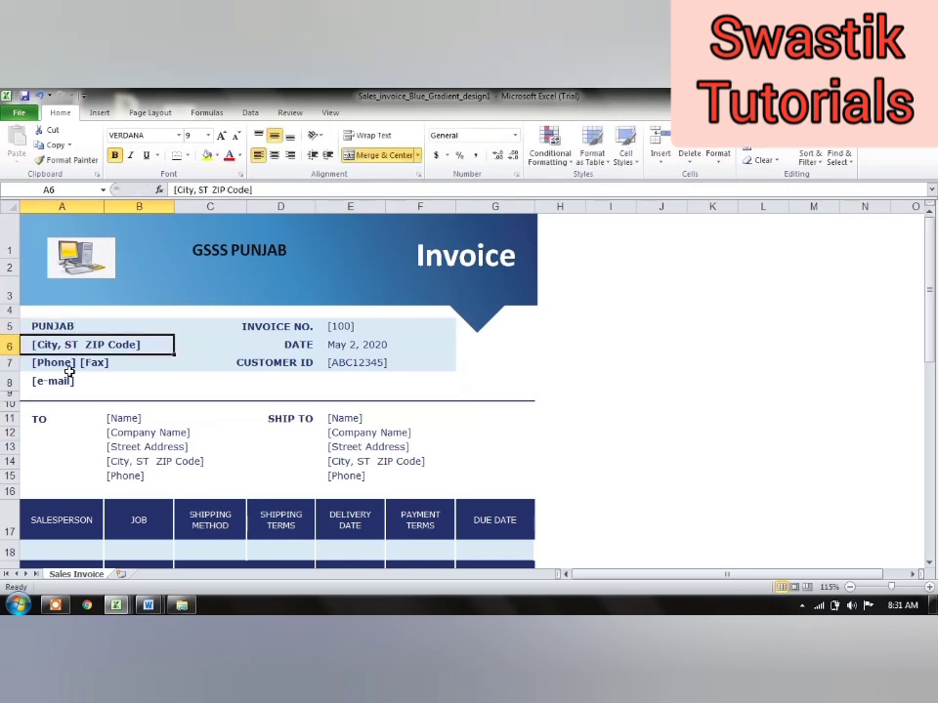
type("CHANDIGARH")
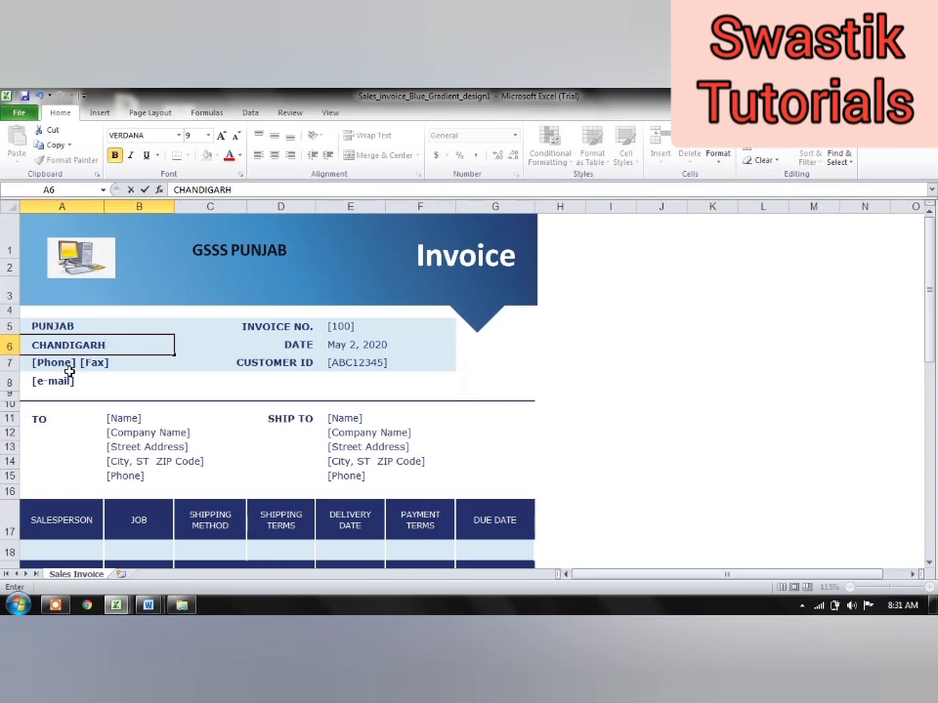
key("Return")
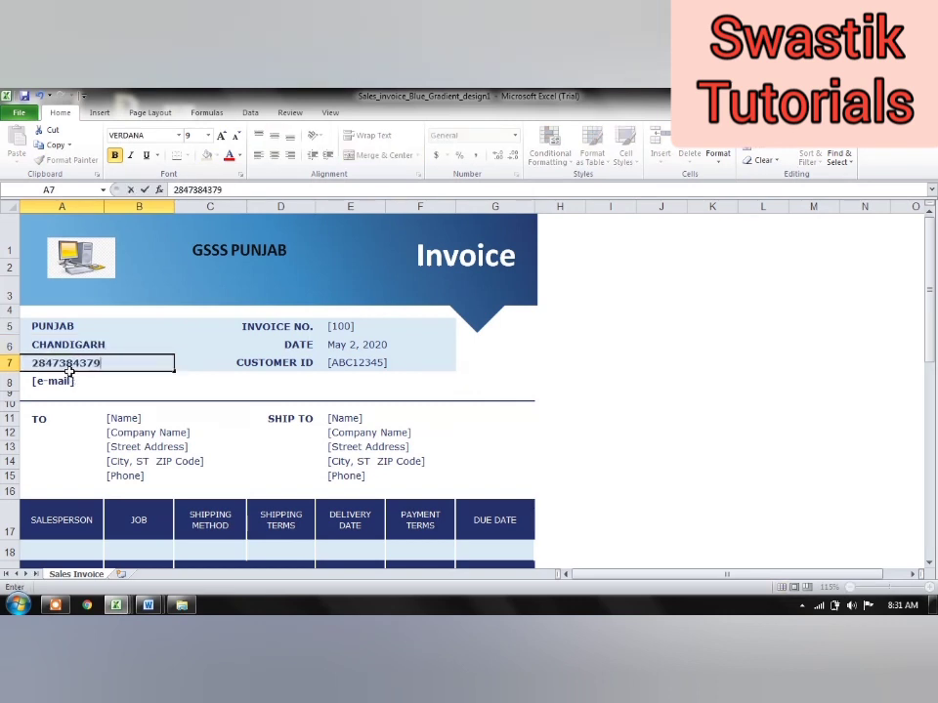
key("Right")
key("Right")
Enter 123 in the INVOICE NO. field.
key("Up")
key("Right")
key("Up")
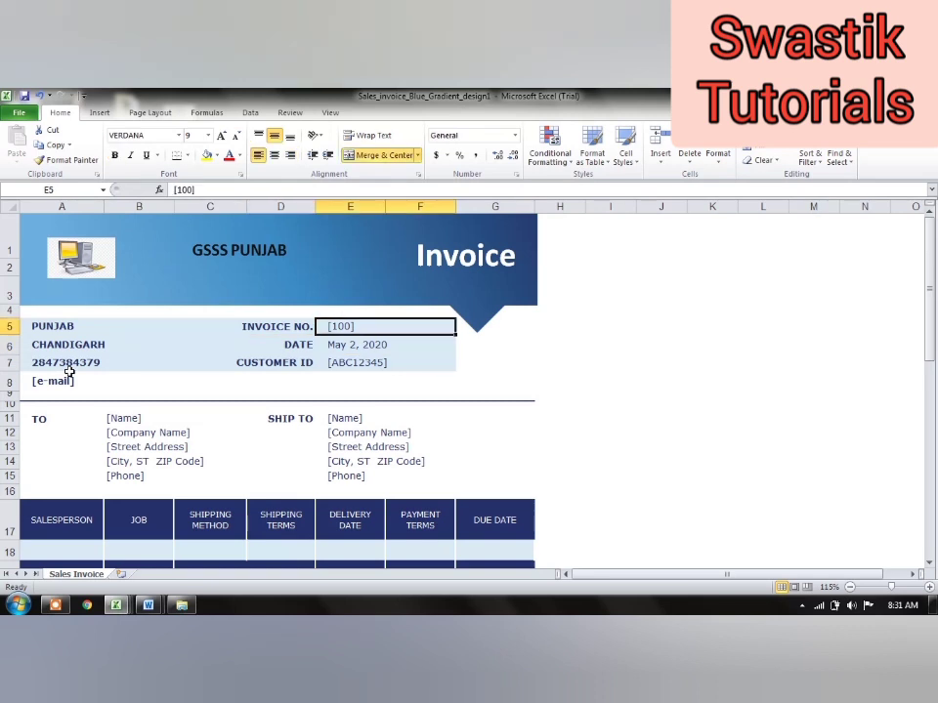
type("123")
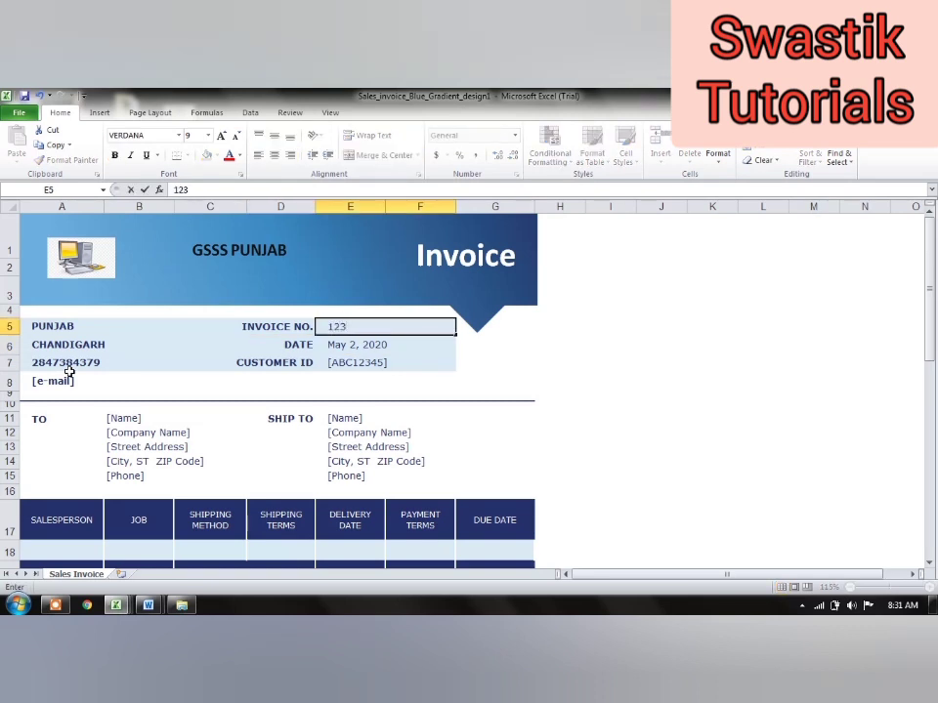
Commit invoice number 123 and fill in the customer ID field.
key("Return")
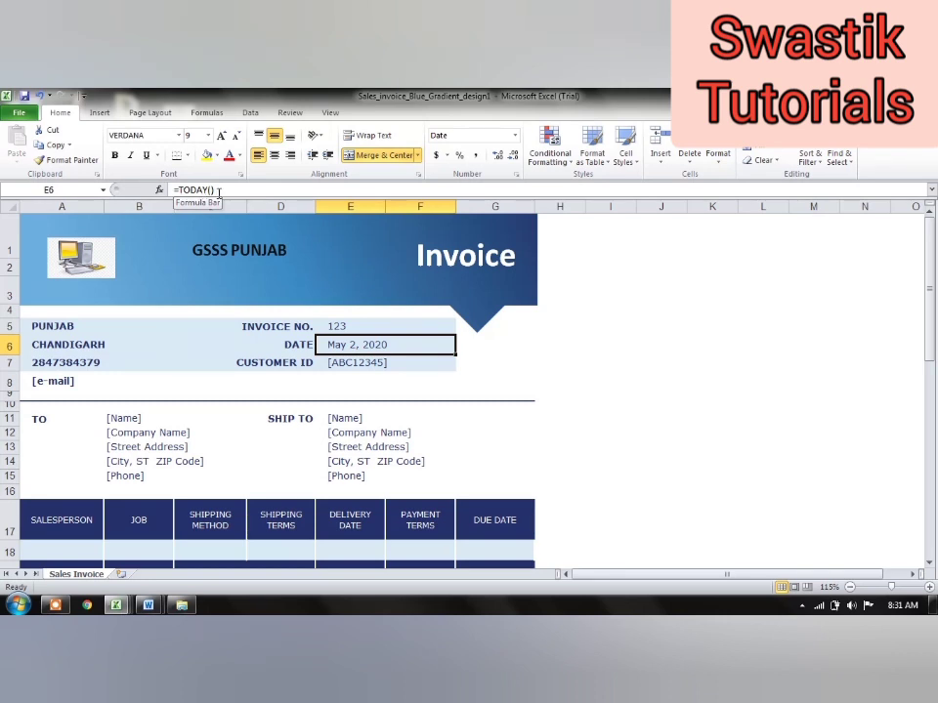
key("Down")
key("Down")
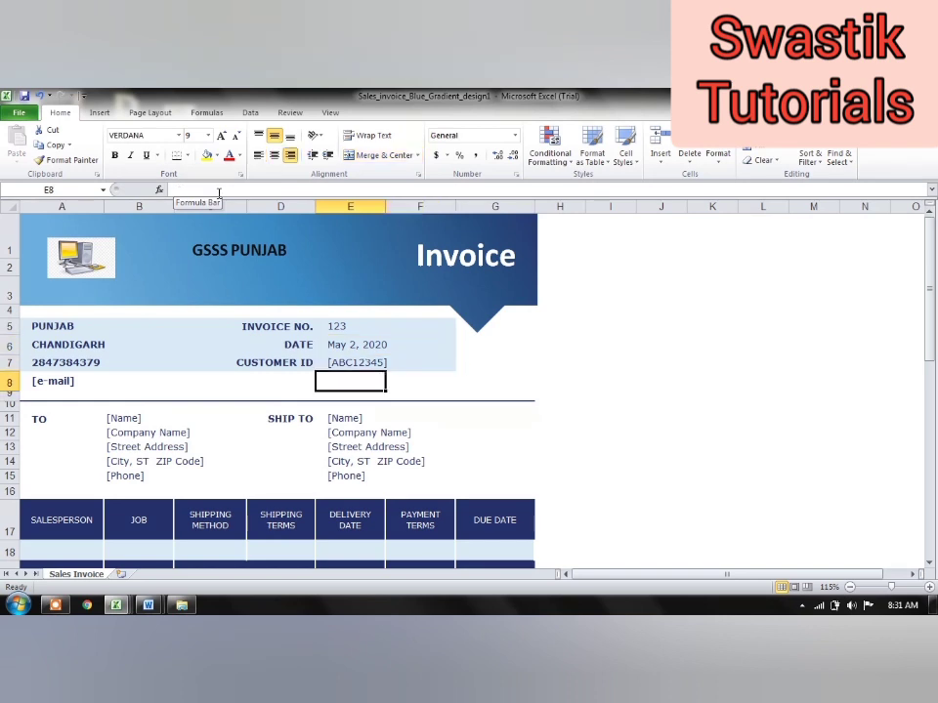
key("Down")
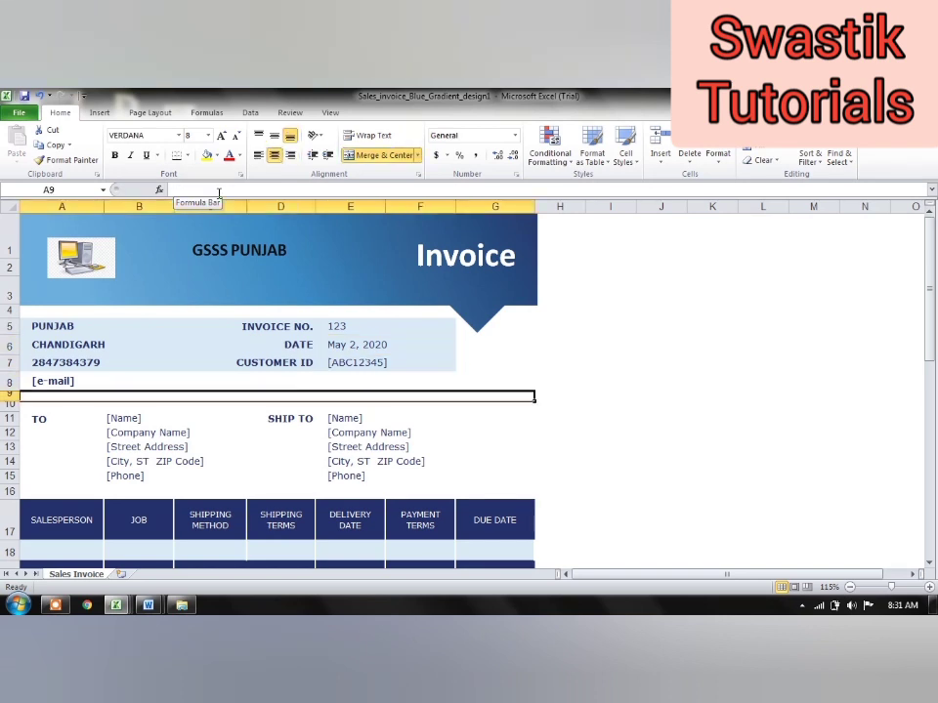
key("Up")
key("Up")
type("235465")
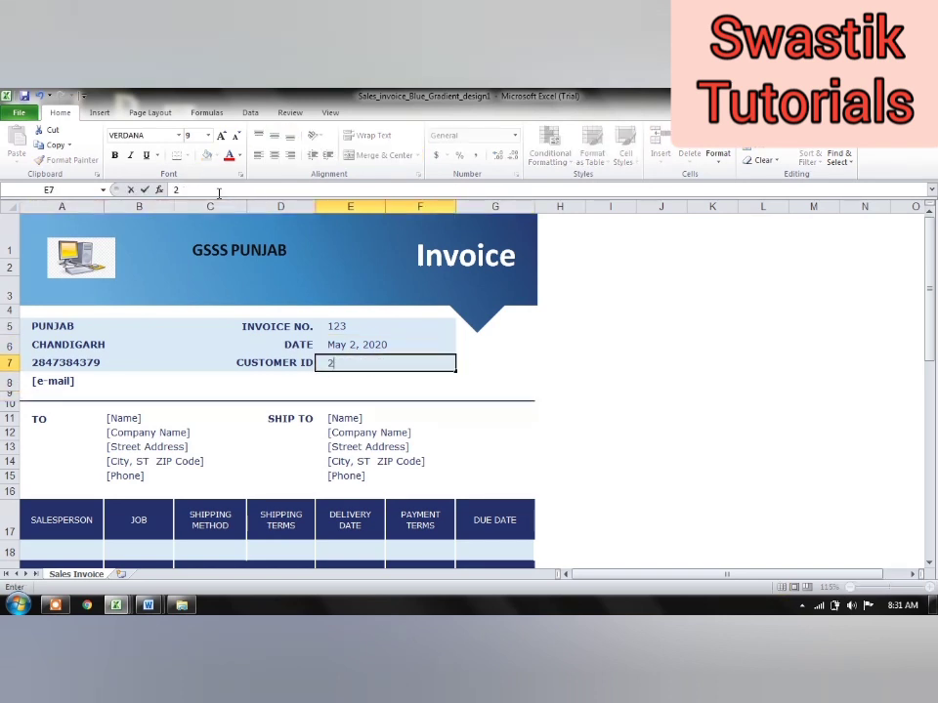
key("Return")
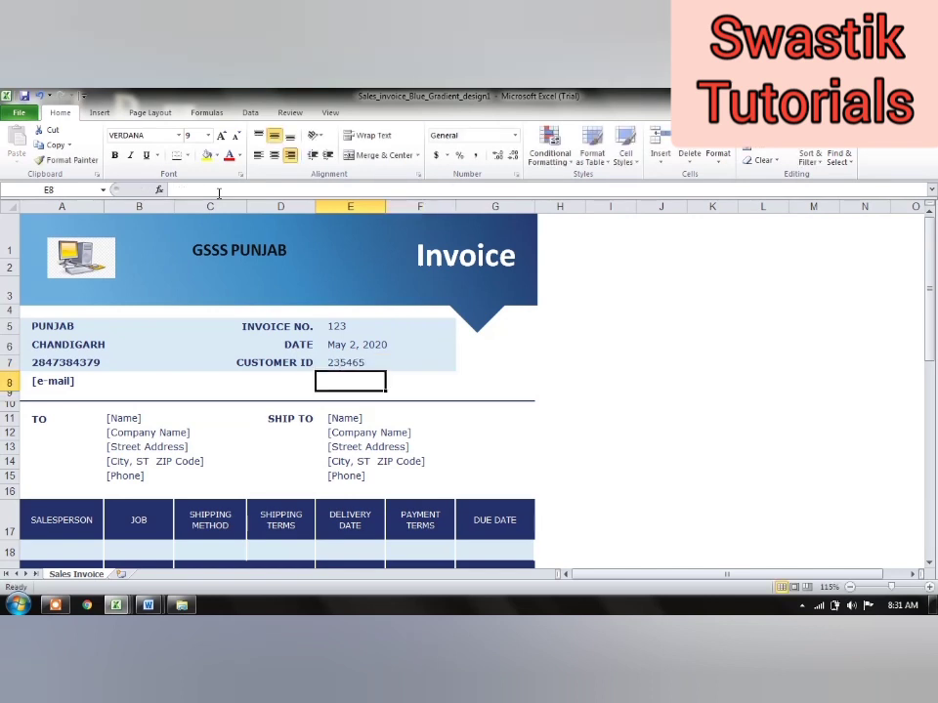
key("Down")
key("Down")
key("Left")
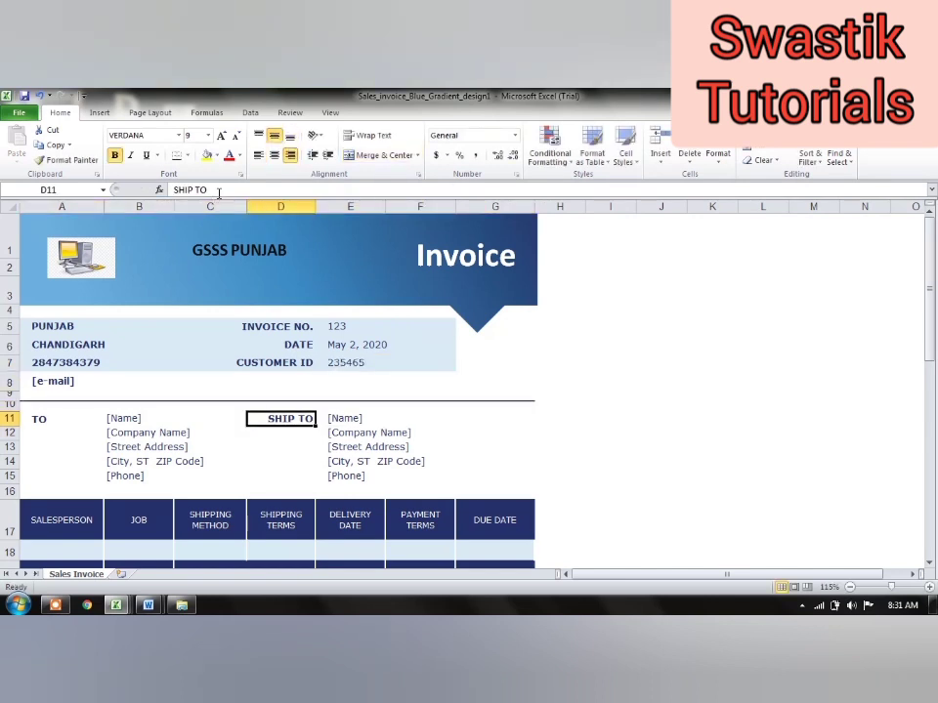
key("shift+F10")
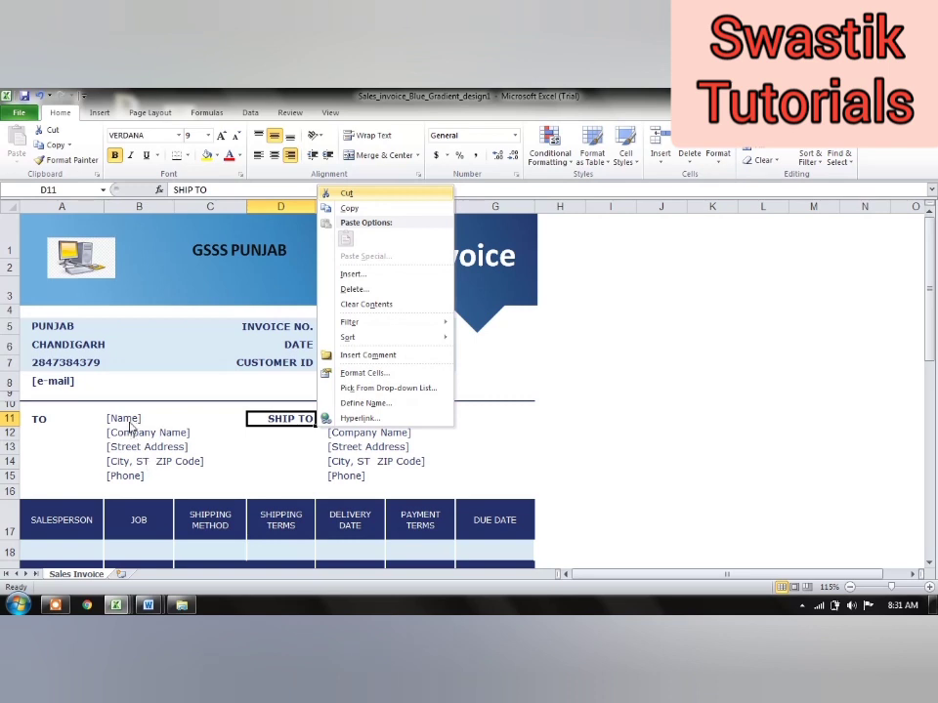
Enter the customer's name under TO and the recipient's name under SHIP TO.
left_click(125, 424)
left_click(127, 421)
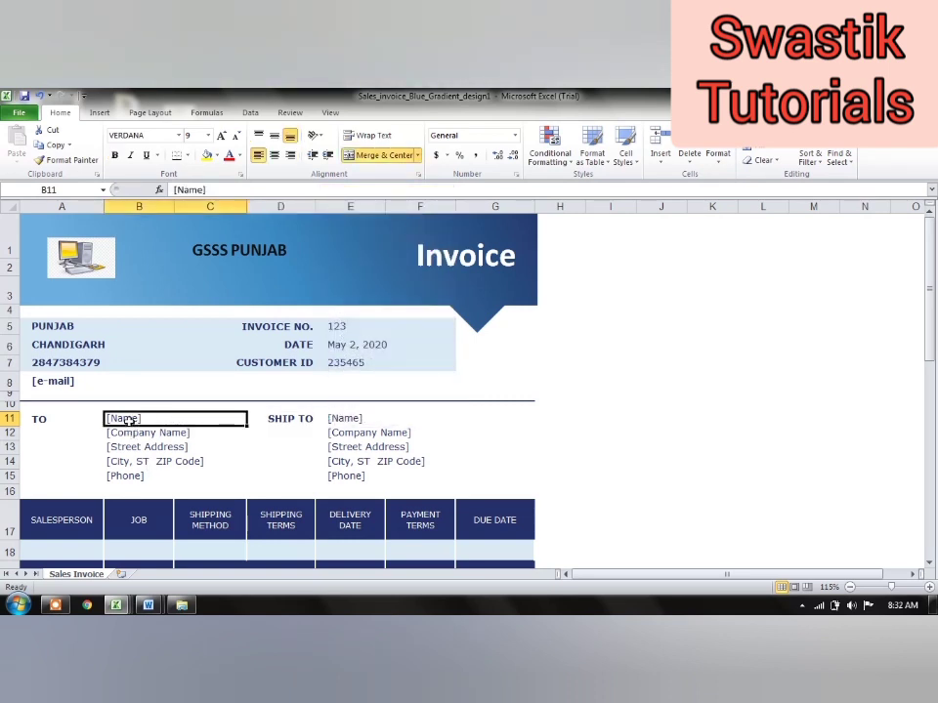
type("RAMAN")
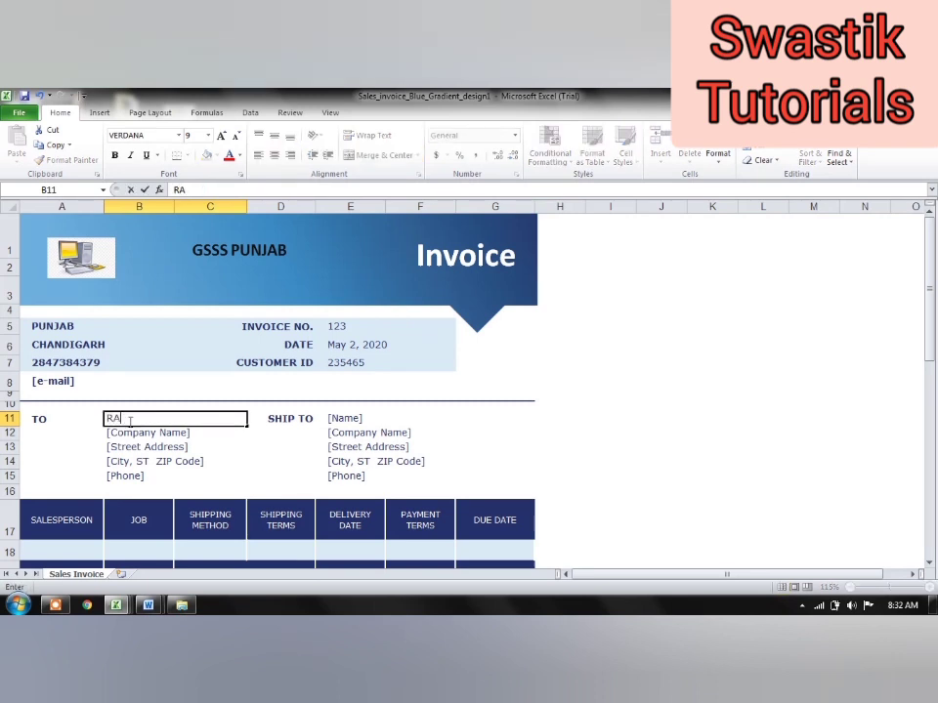
left_click(349, 419)
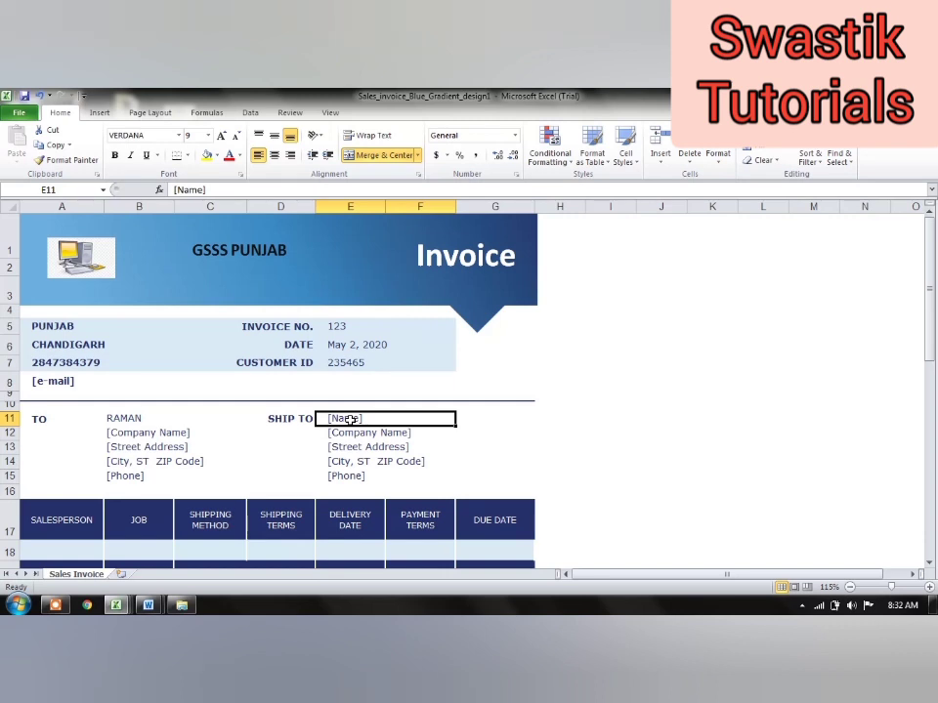
type("SAYAM")
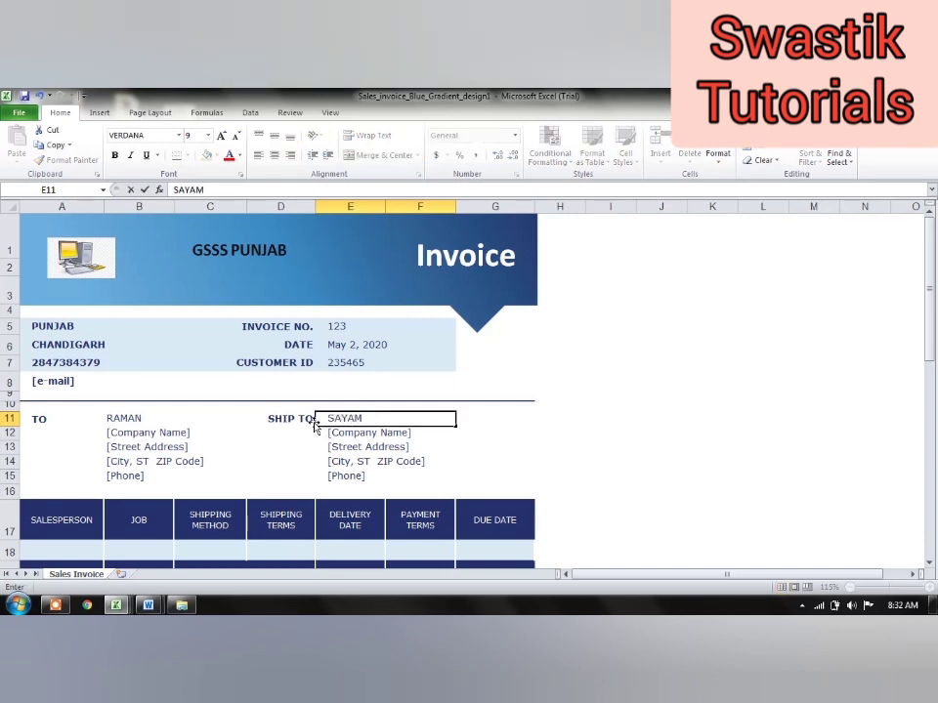
left_click(61, 550)
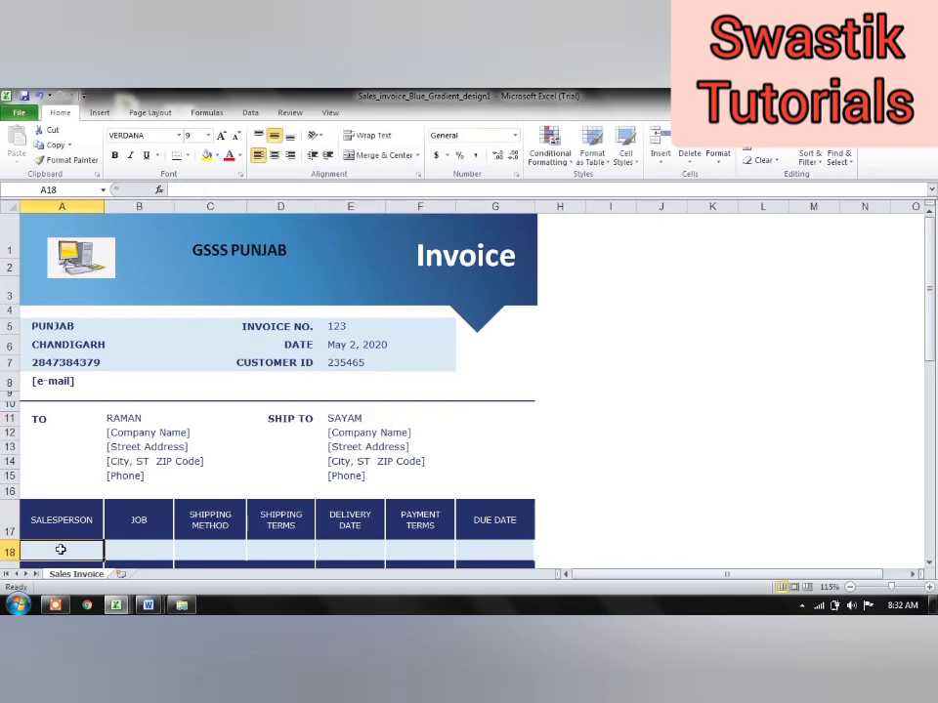
type("K")
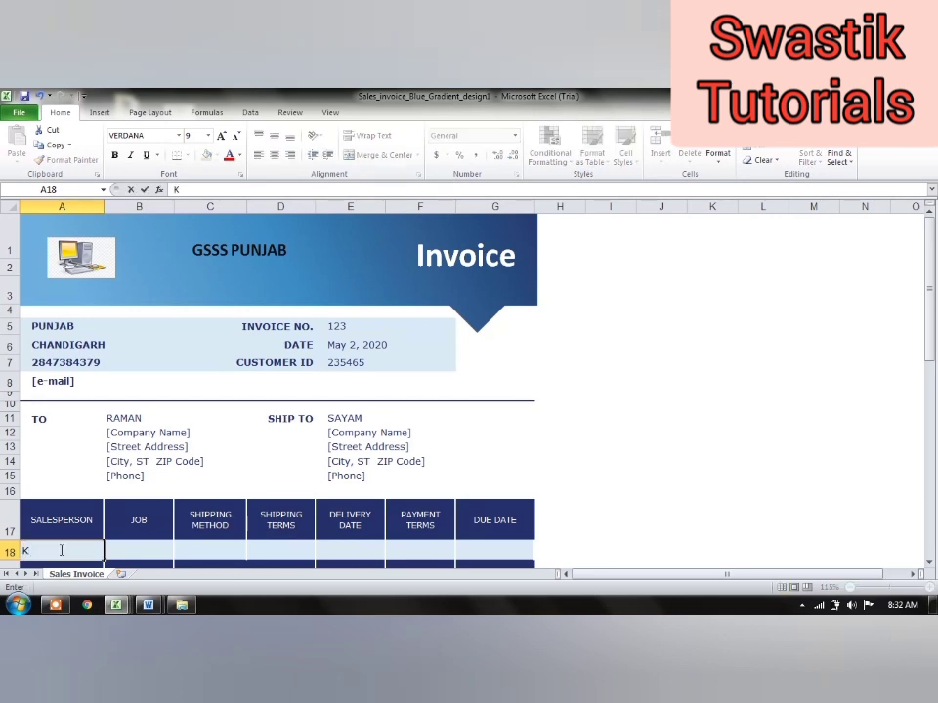
type("ARAN")
key("Tab")
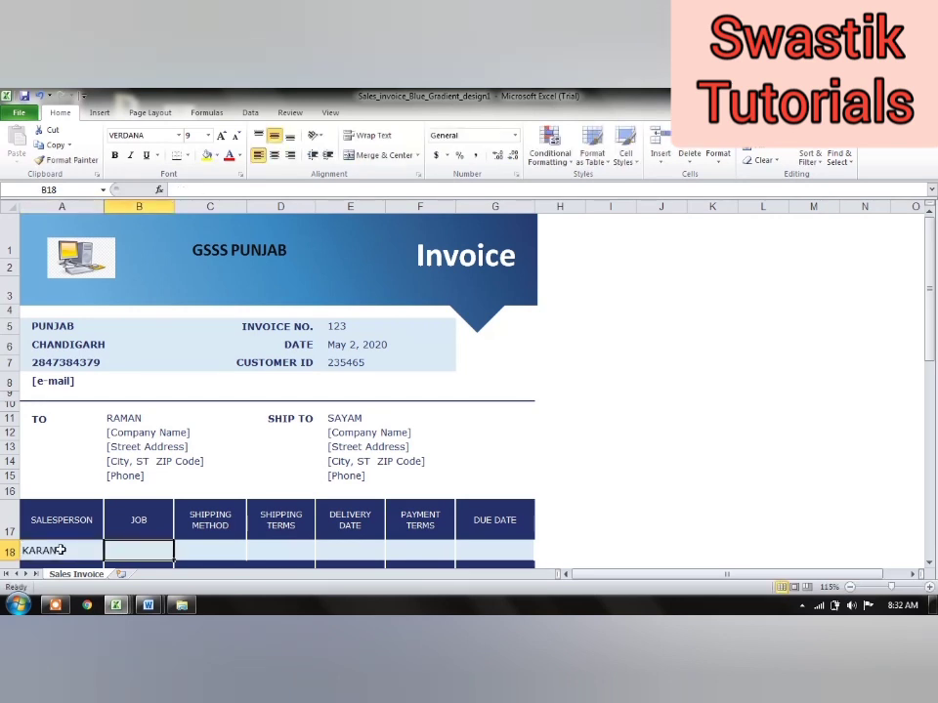
type("SALES")
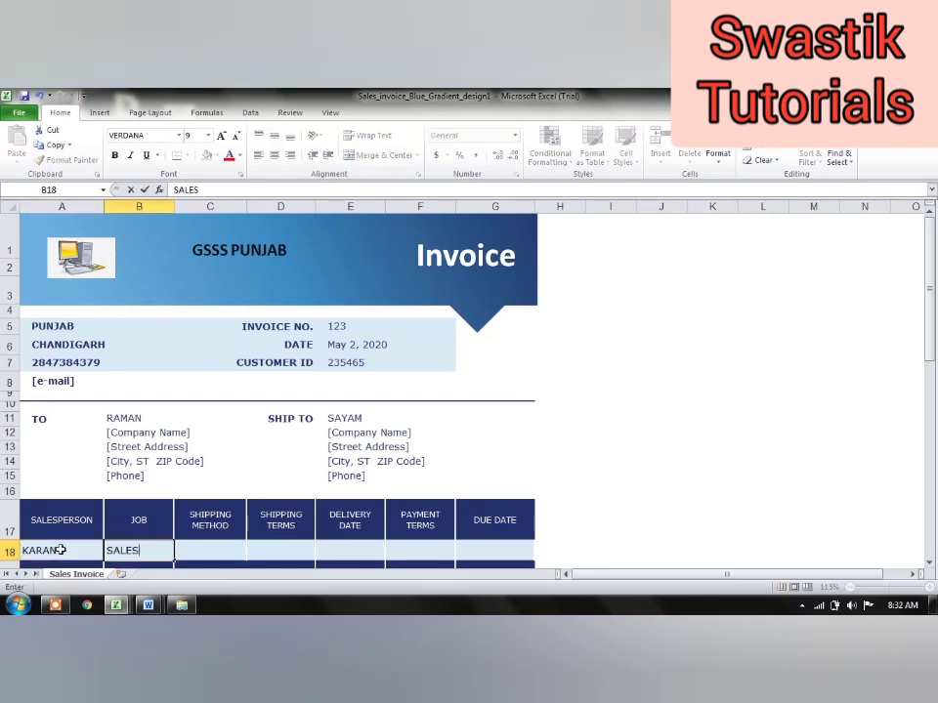
key("Down")
key("Down")
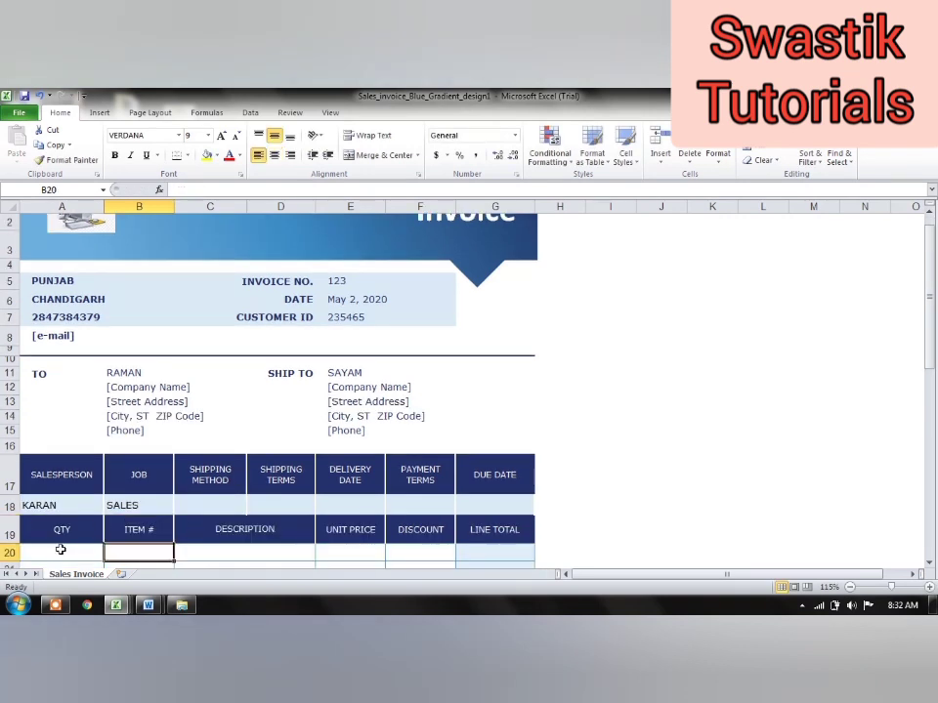
key("Left")
key("Right")
key("Down")
key("Left")
key("Up")
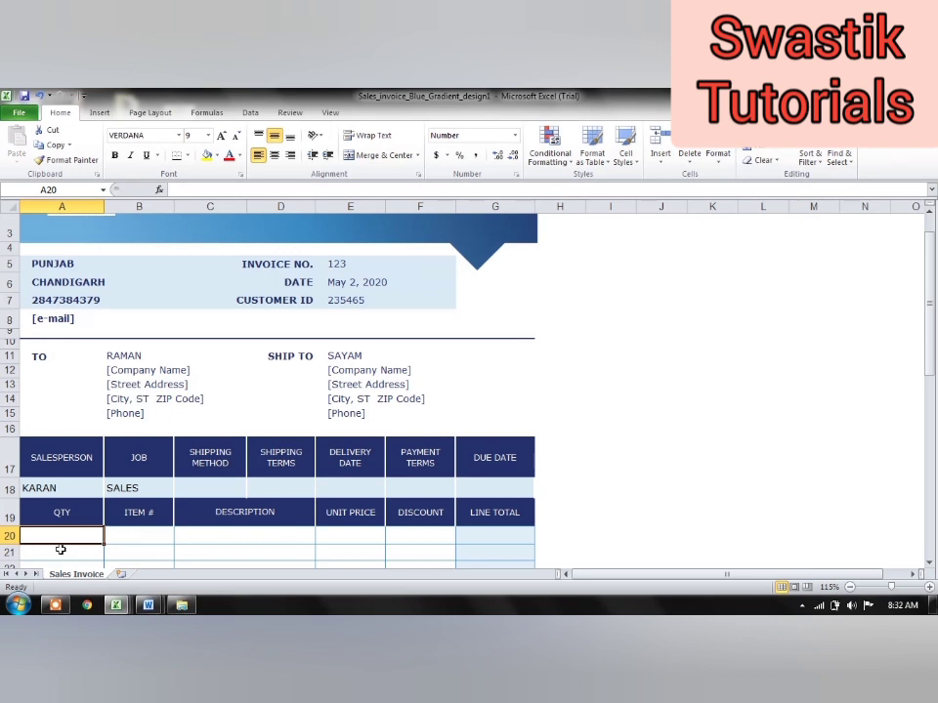
key("Down")
key("Down")
key("Down")
key("Down")
key("Down")
key("Down")
key("Up")
key("Up")
key("Up")
key("Up")
key("Up")
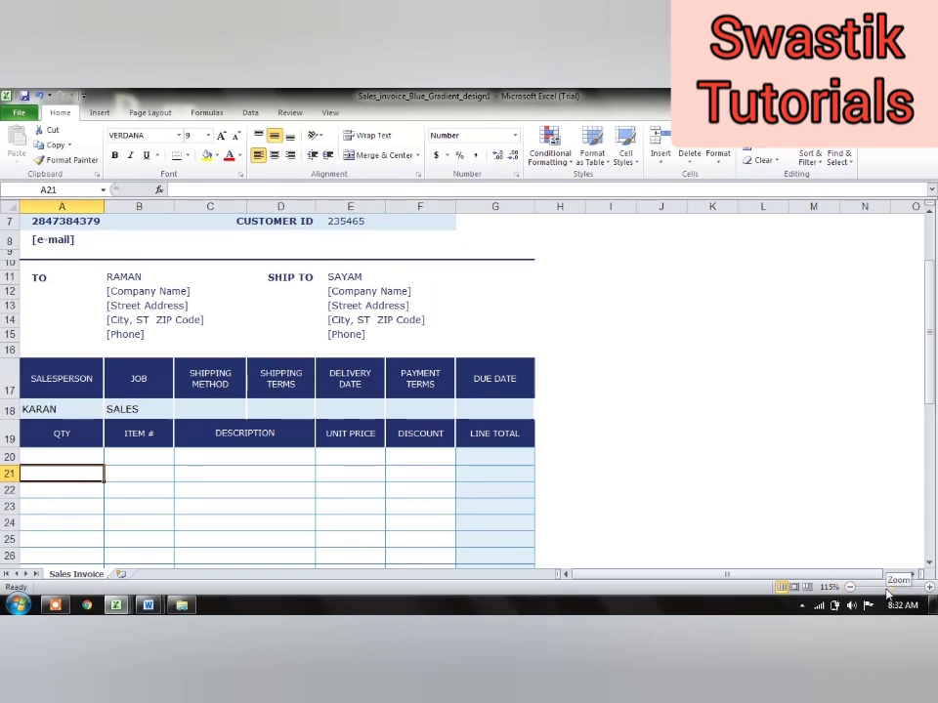
Fill the first item line with quantity 1, item BAG and description RED COLOUR.
left_click_drag(891, 587, 887, 588)
left_click(60, 459)
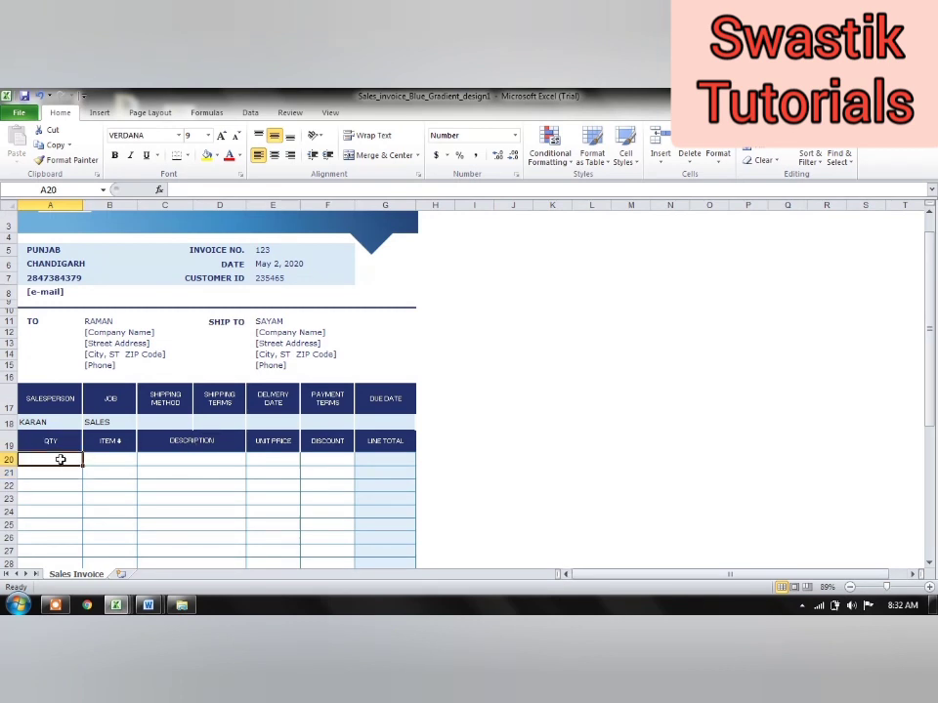
key("Right")
key("Right")
key("Right")
key("Right")
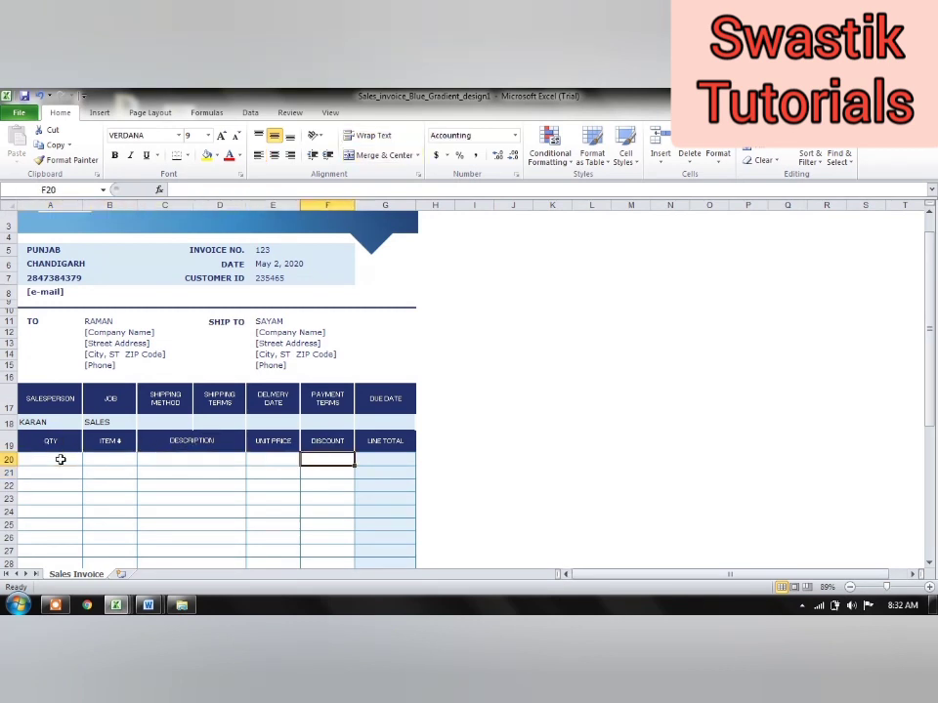
key("Down")
key("Left")
key("Left")
key("Left")
key("Left")
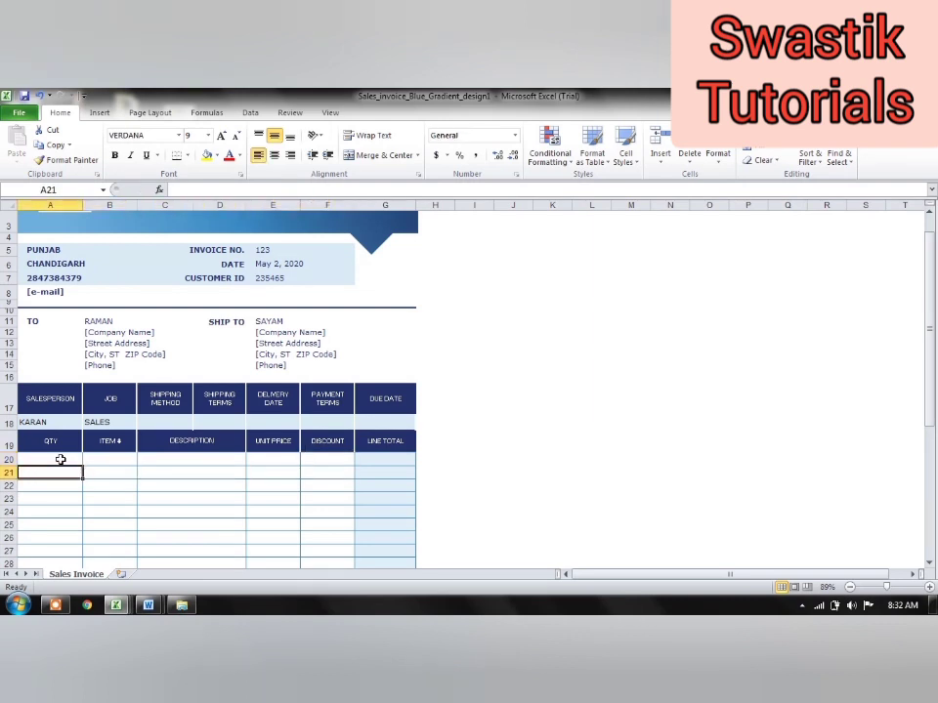
key("Up")
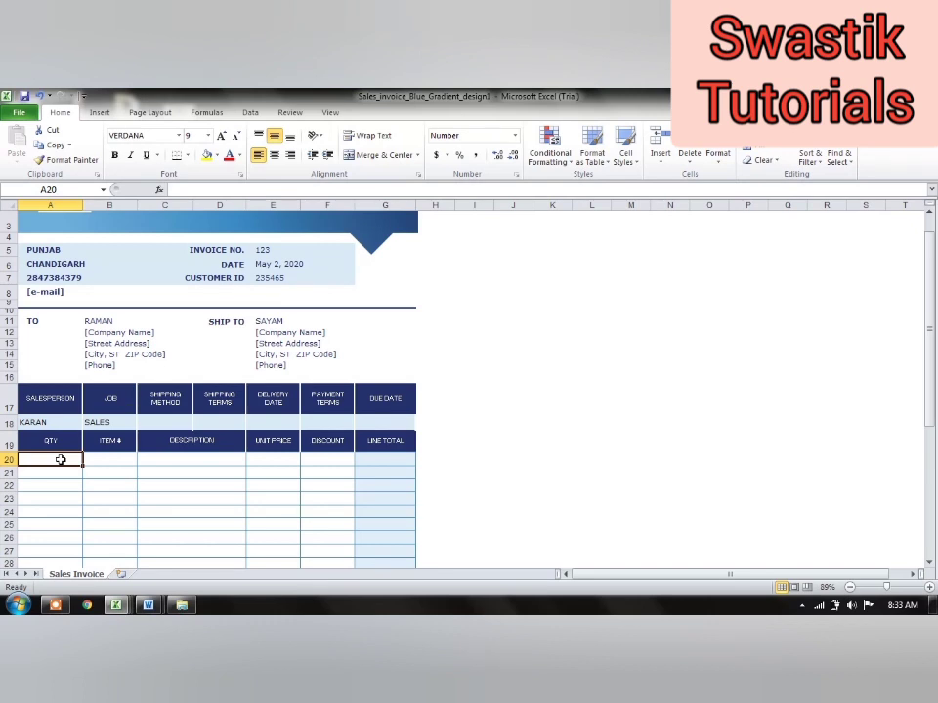
type("1")
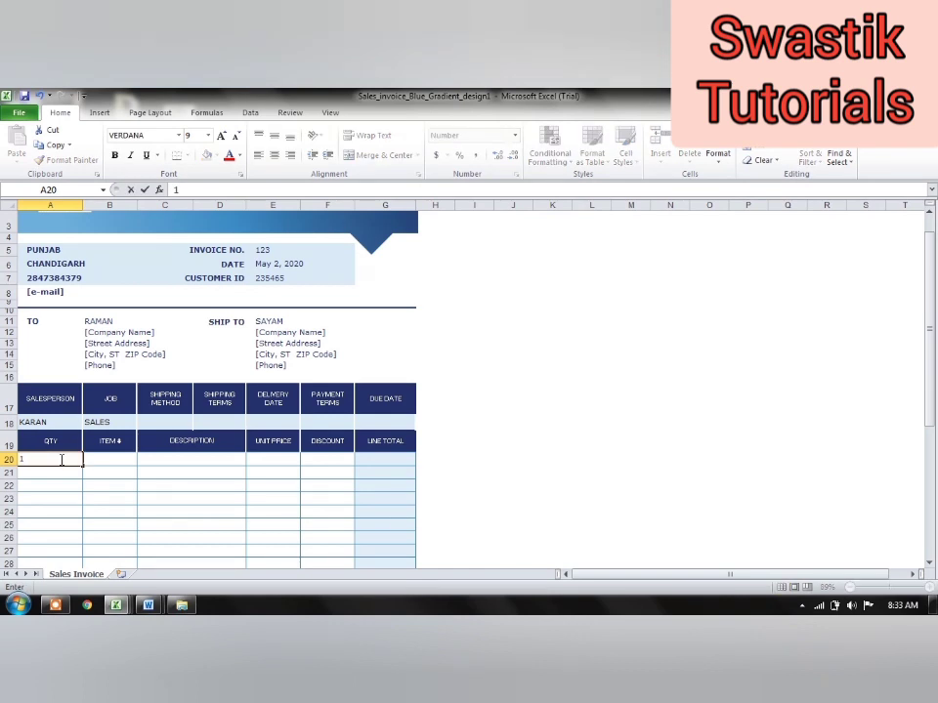
key("Tab")
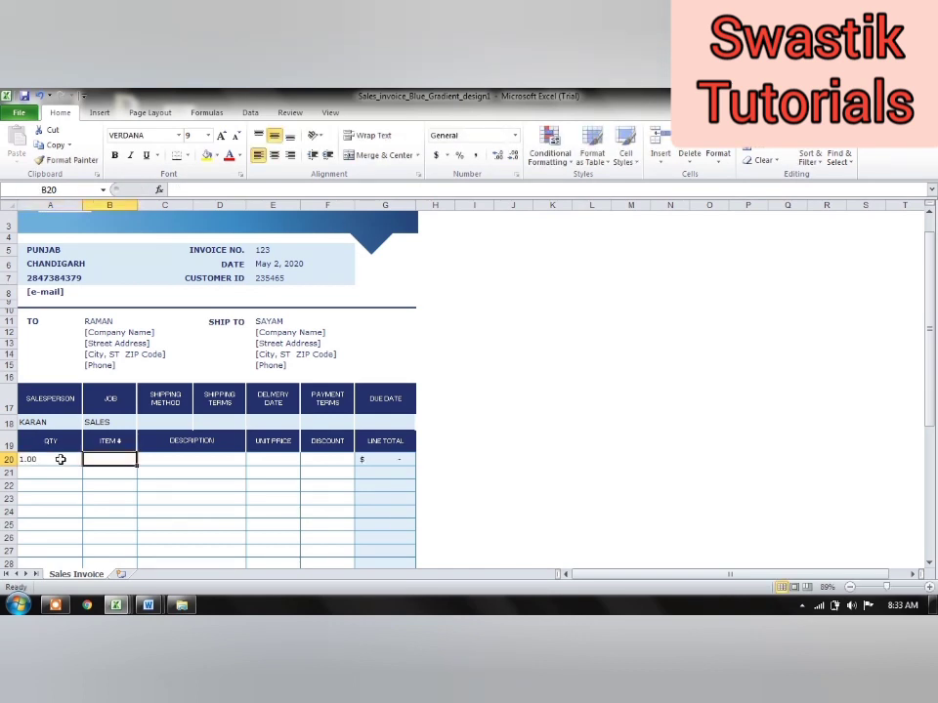
type("BAG")
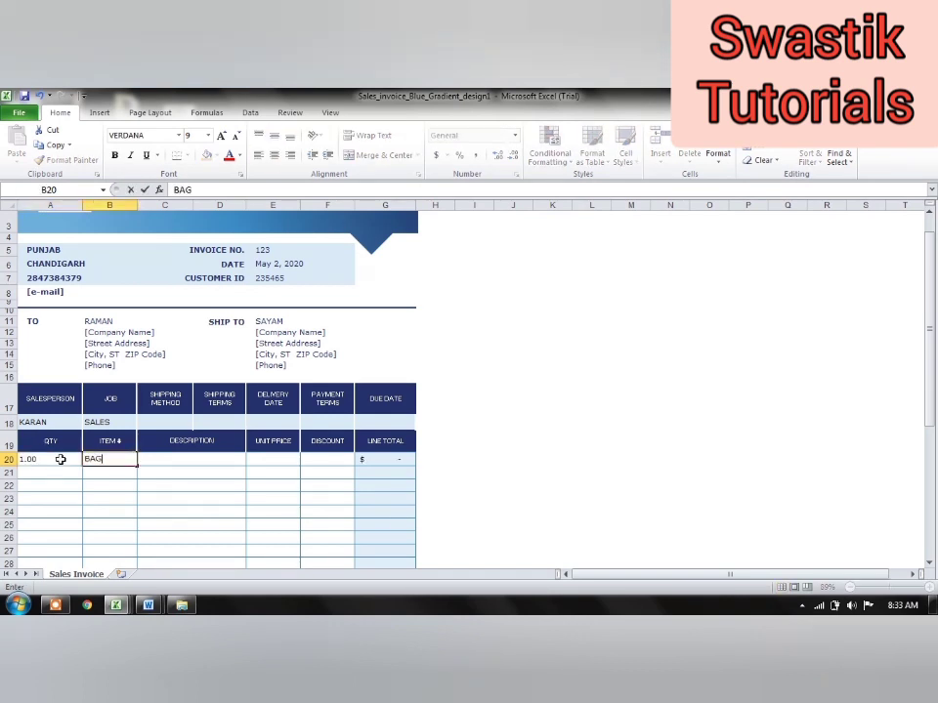
key("Tab")
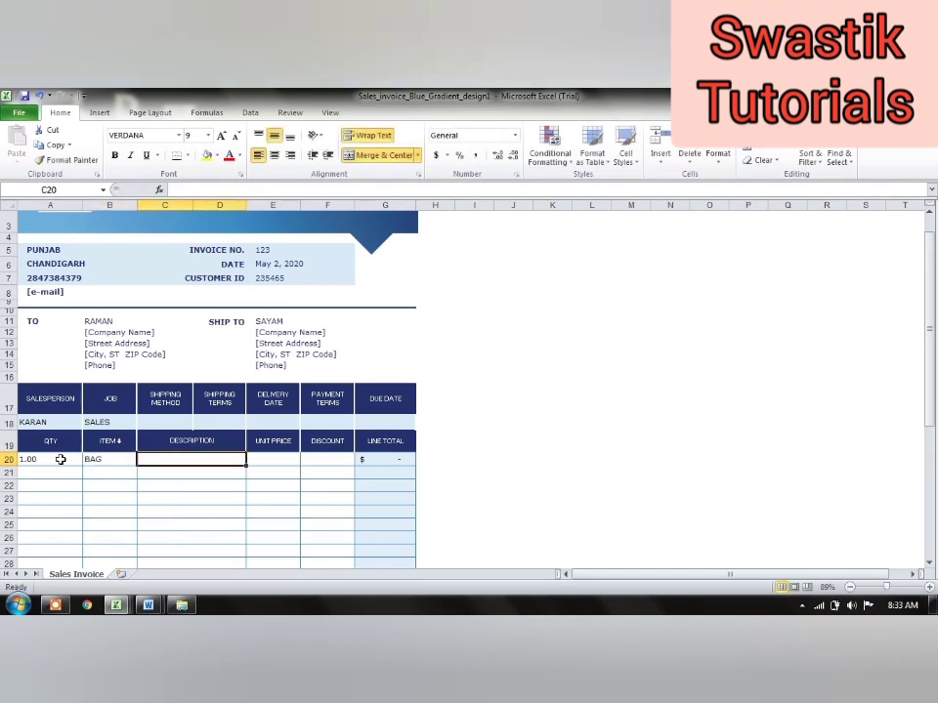
type("RE")
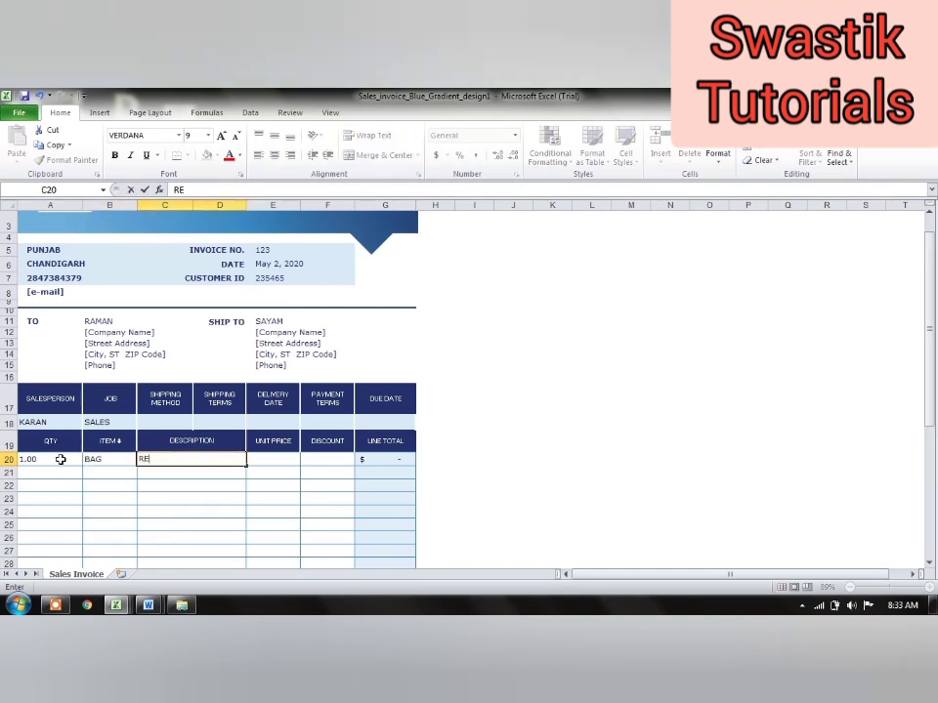
type("D COLOUR")
key("Tab")
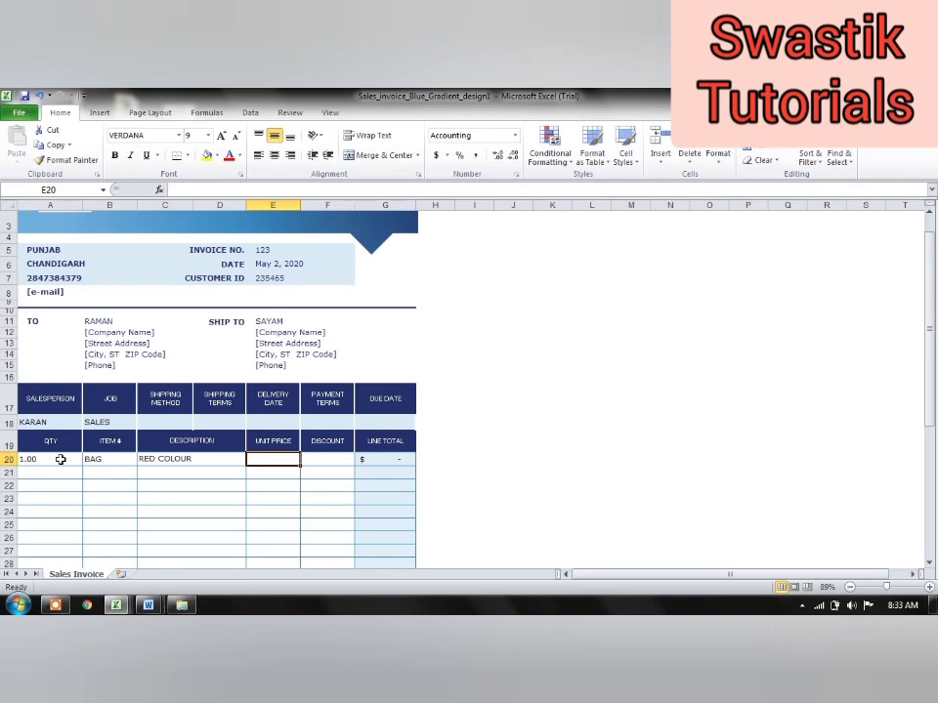
Enter unit price 300 and discount 25 on the first item line, giving a 275.00 total.
type("300")
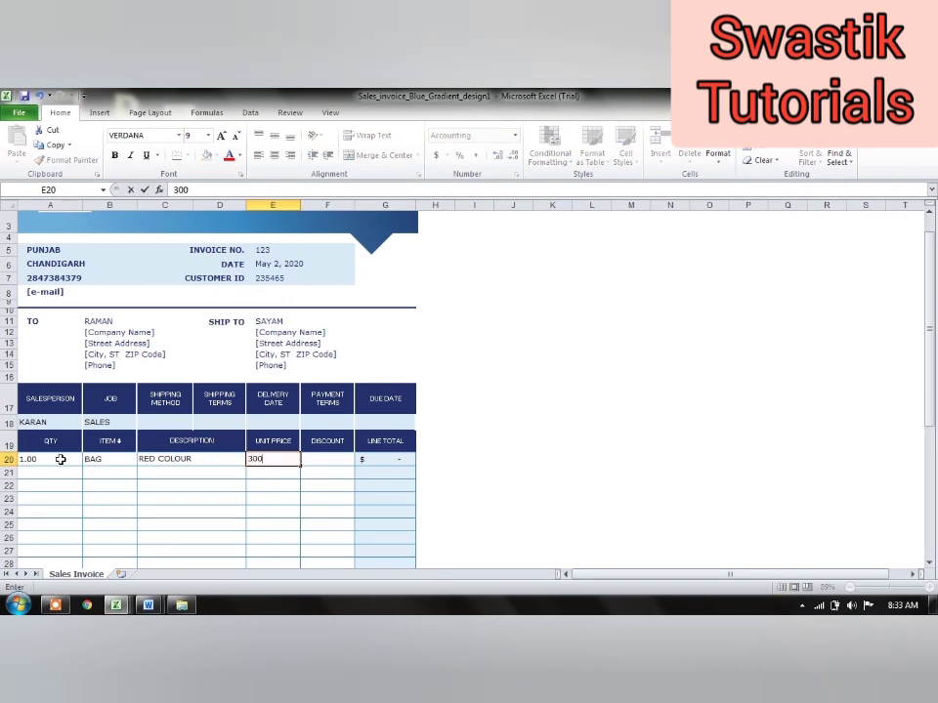
key("Tab")
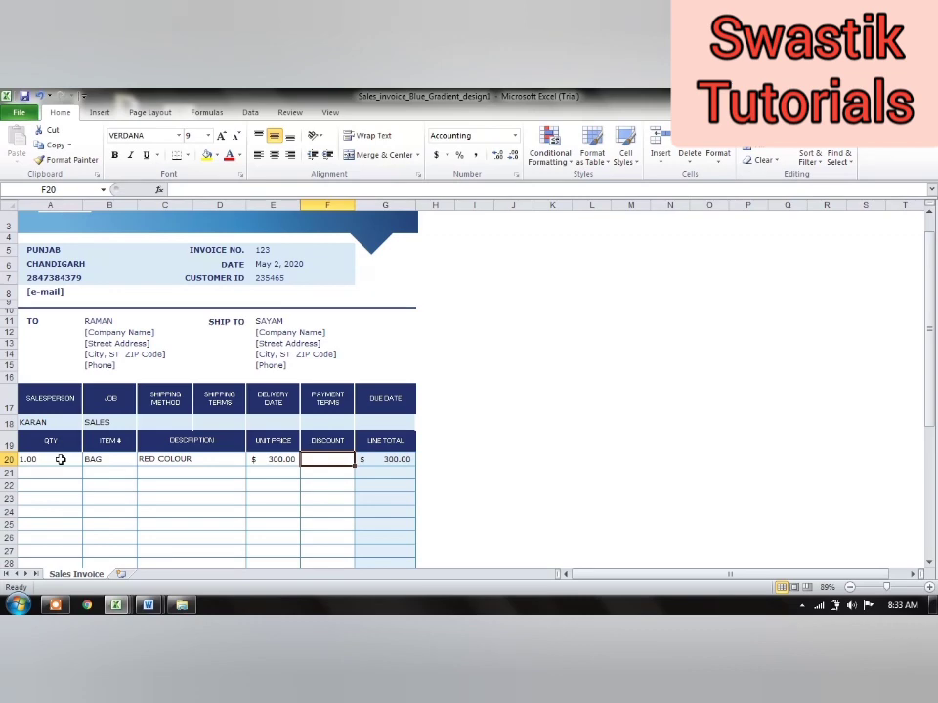
type("25")
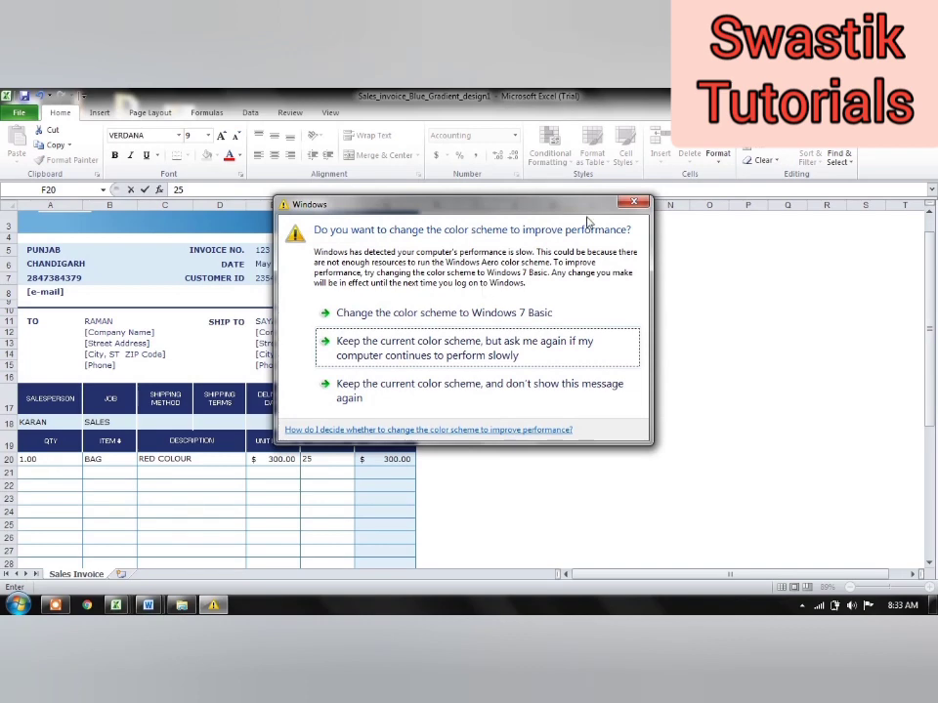
left_click(639, 201)
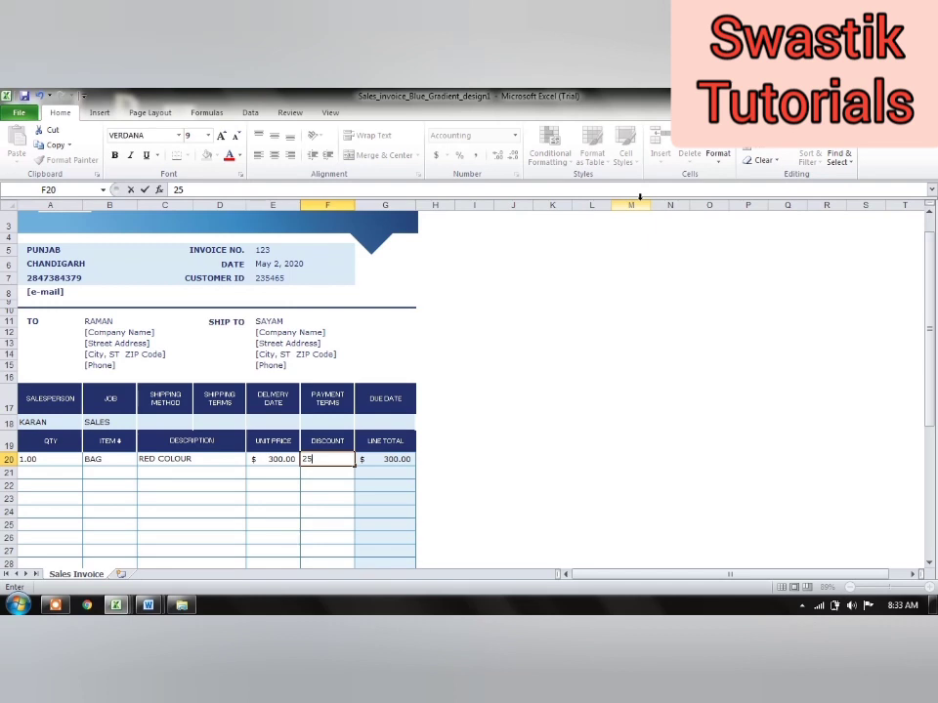
key("Tab")
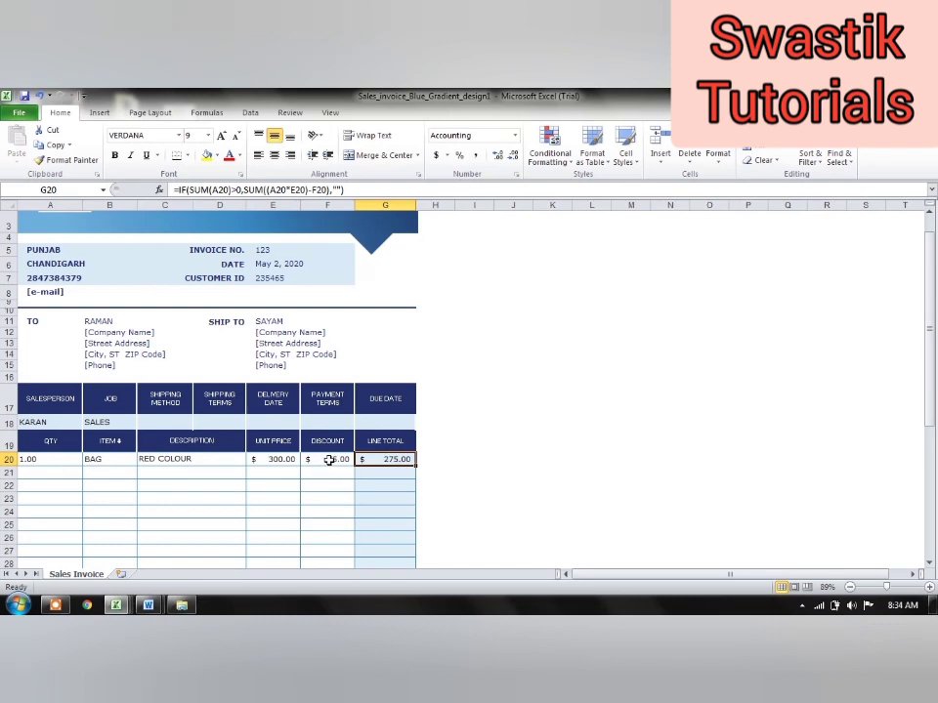
left_click(388, 474)
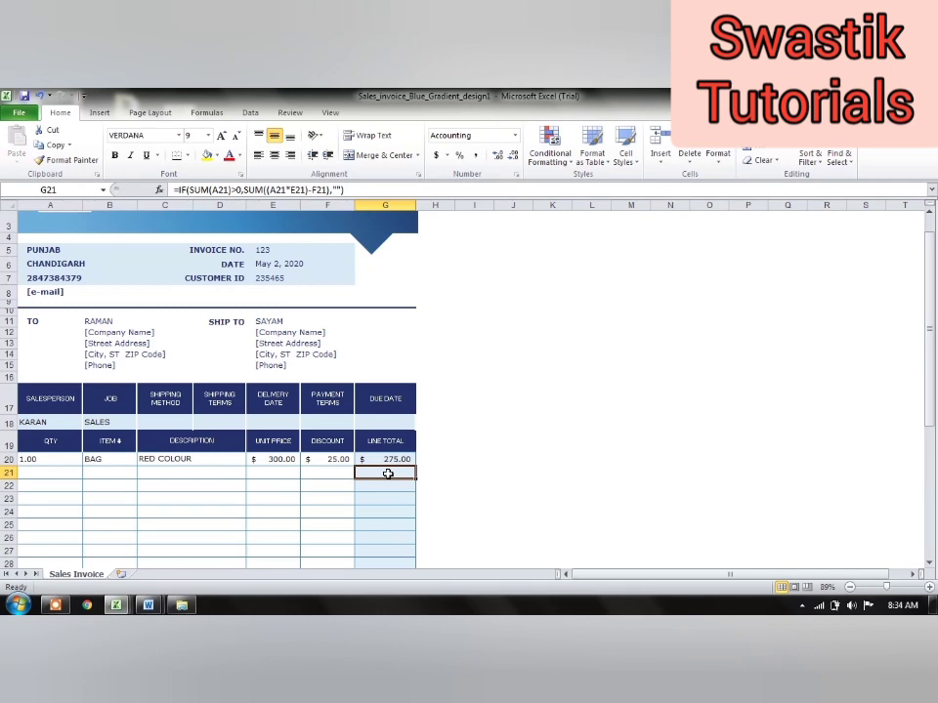
Fill the second item line with quantity 2, item PEN and description GEL.
key("Left")
key("Left")
key("Left")
key("Left")
key("Left")
key("Left")
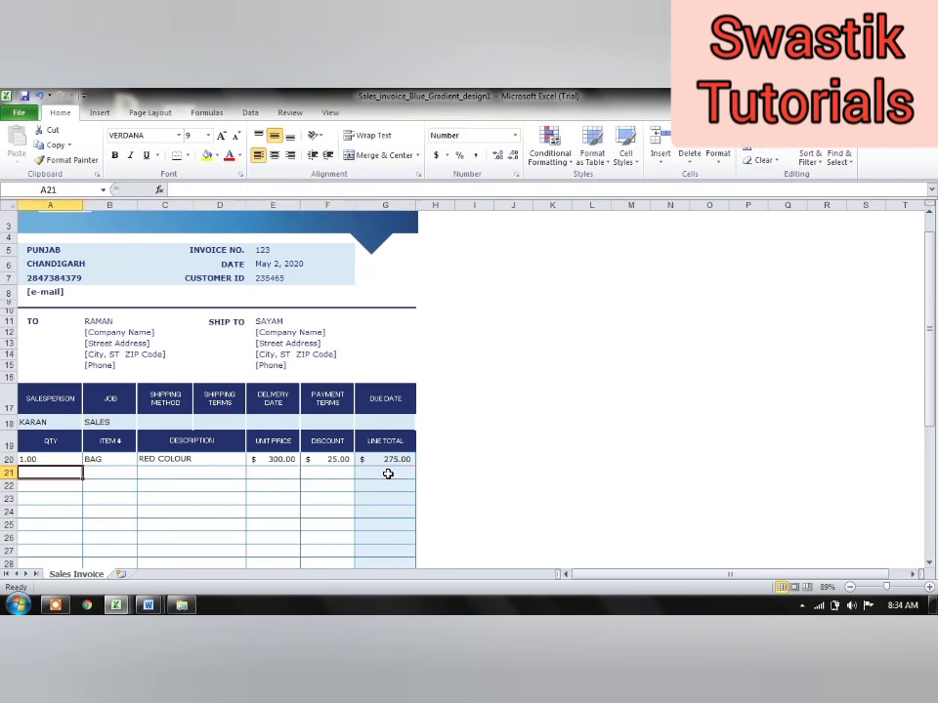
type("2")
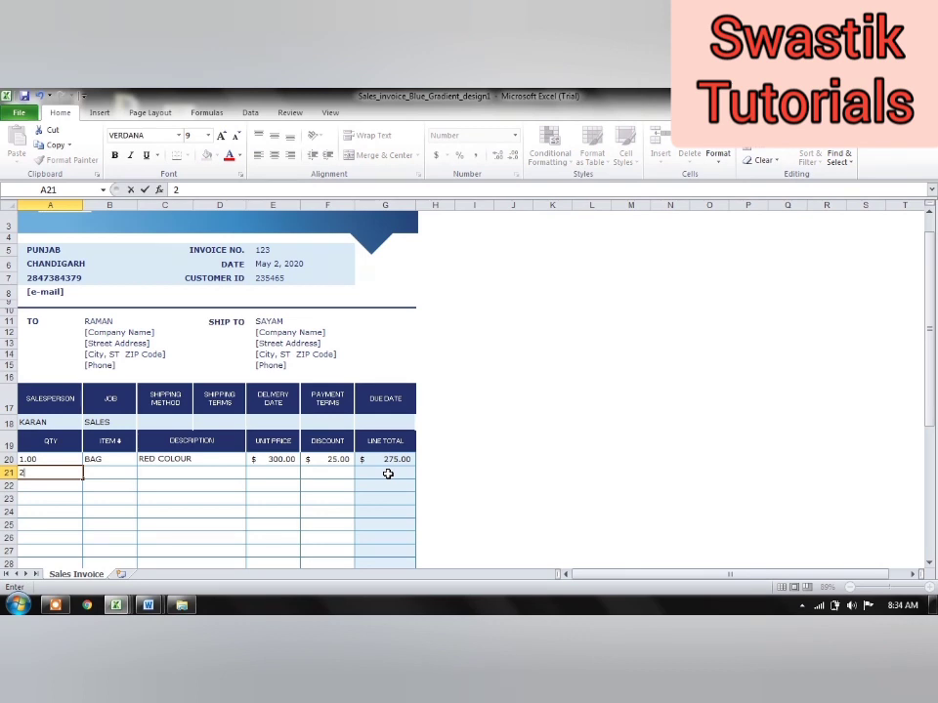
key("Tab")
type("PEN")
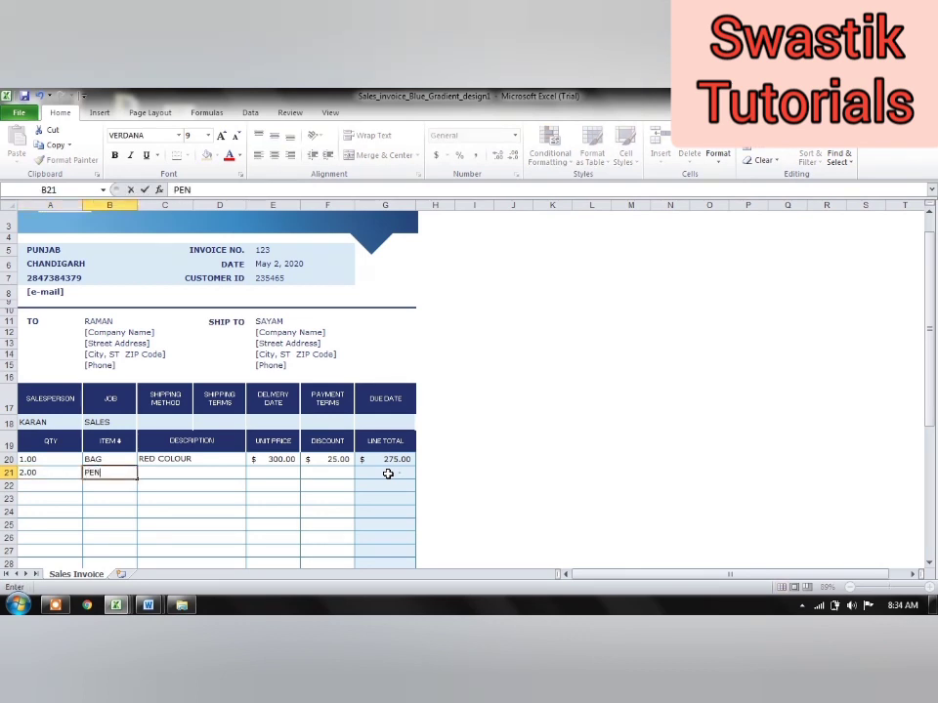
key("Tab")
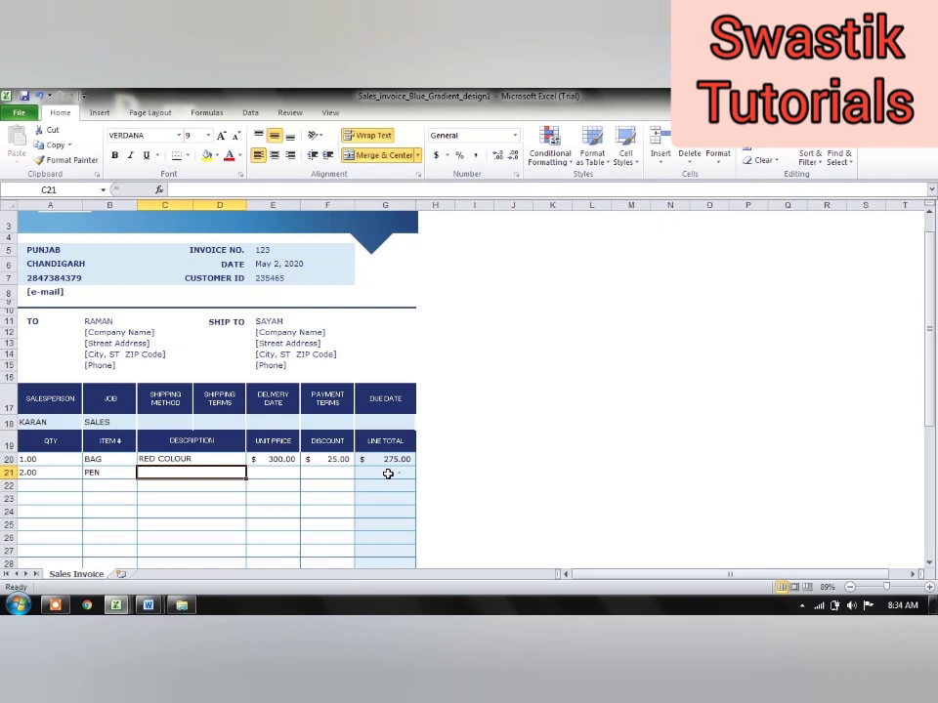
type("GEL")
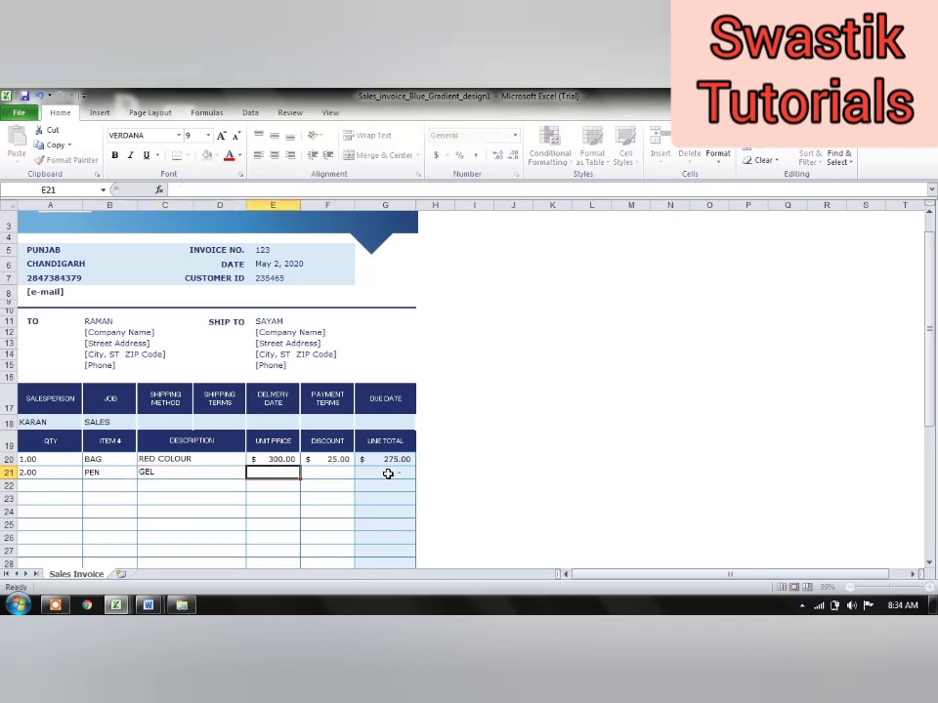
key("Tab")
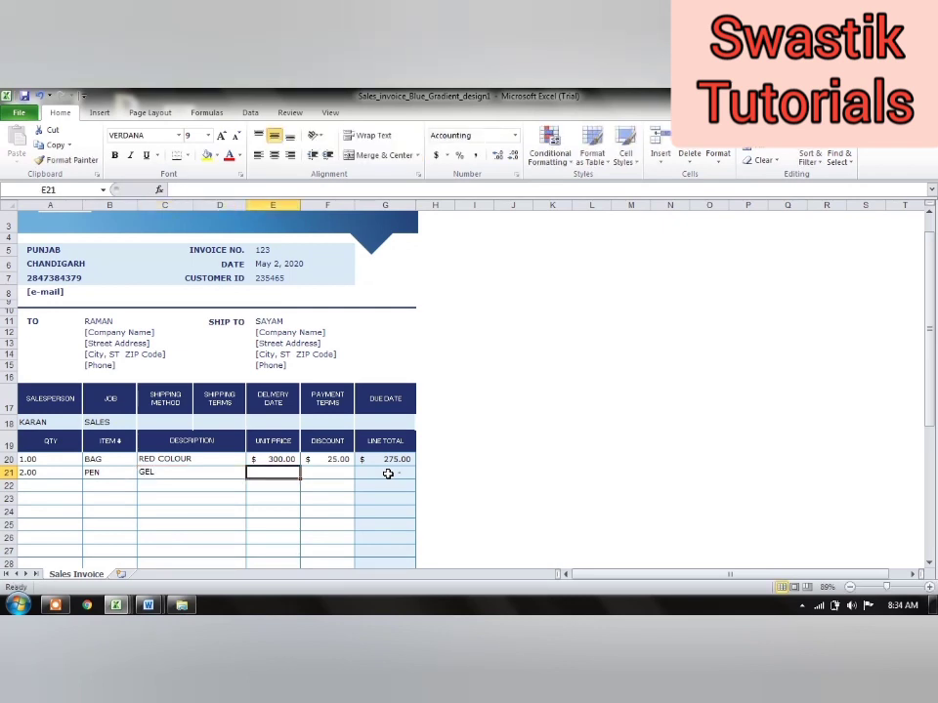
Give the pens a 10.00 unit price and 2.00 discount, making the line total 18.00.
type("10")
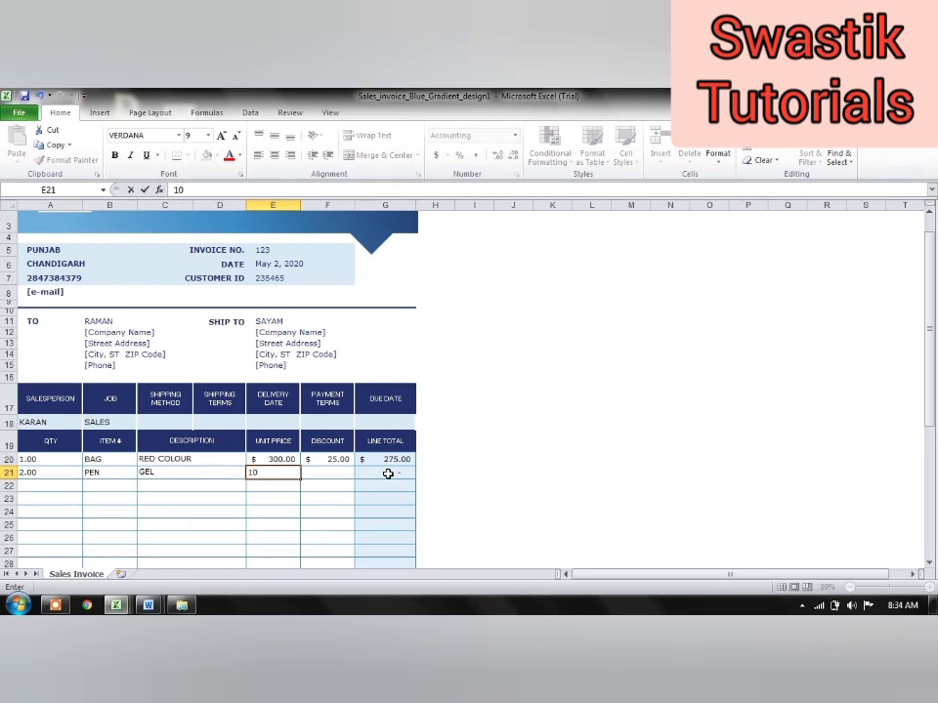
key("Tab")
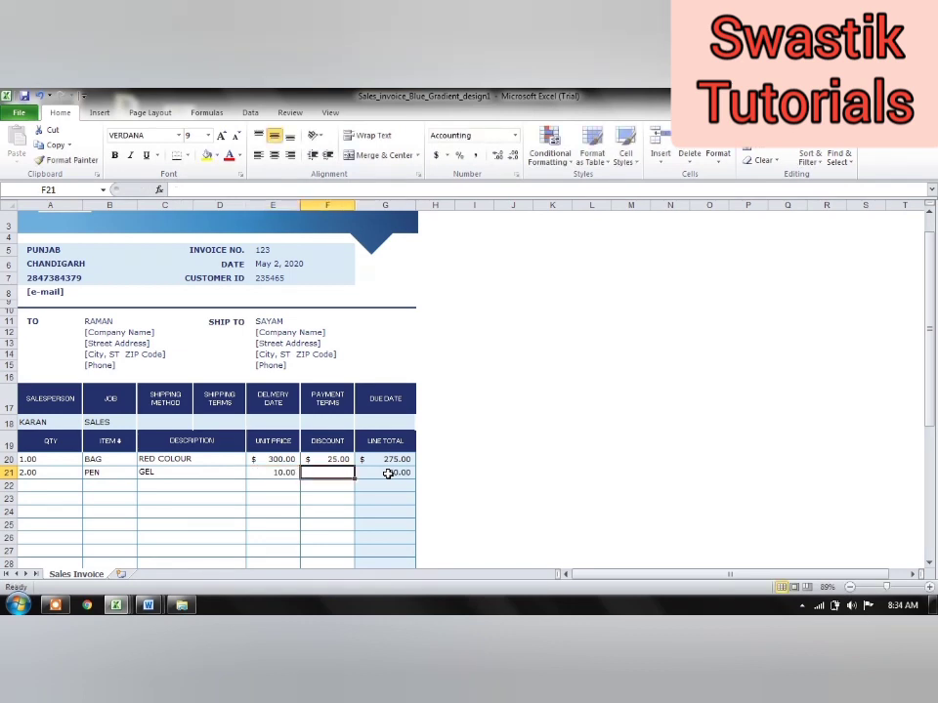
type("2")
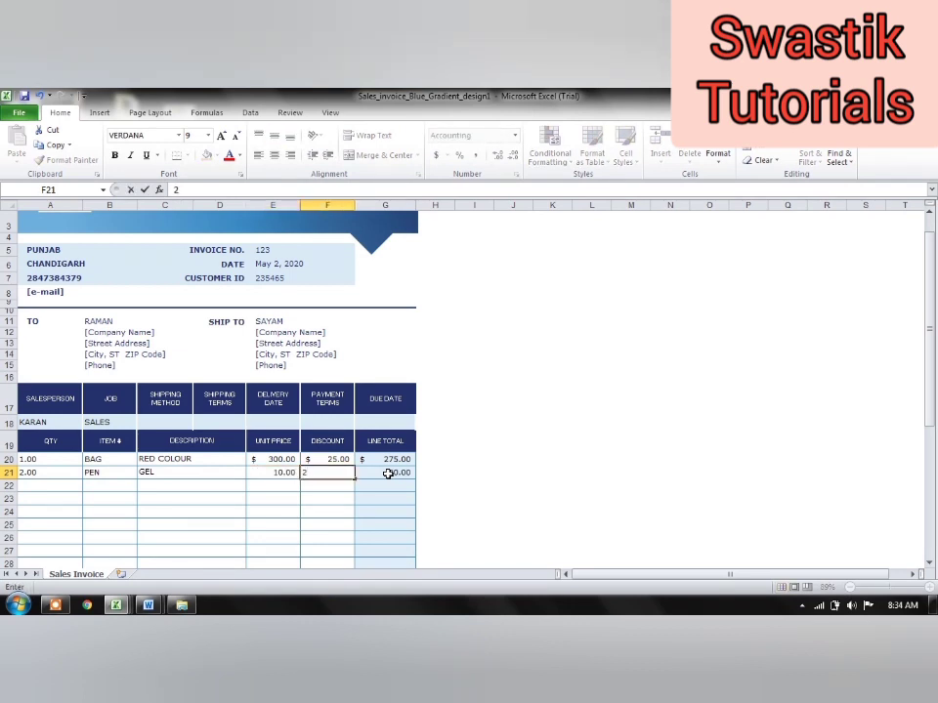
left_click(388, 472)
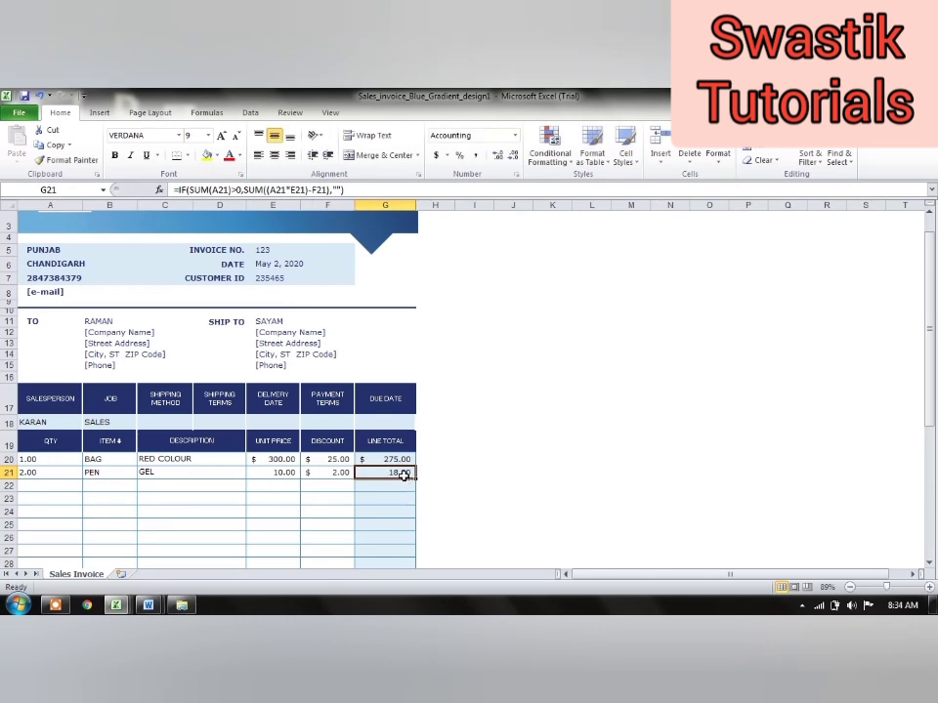
left_click(401, 485)
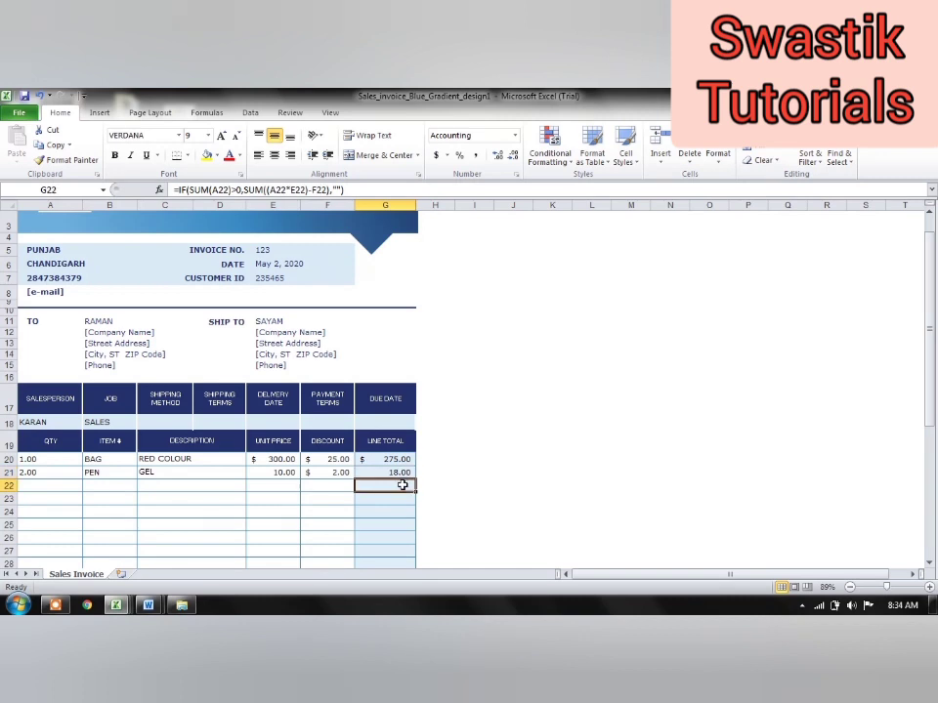
Fill the third item line with quantity 4, item NOTEBOOKS and description HINDI.
left_click(52, 486)
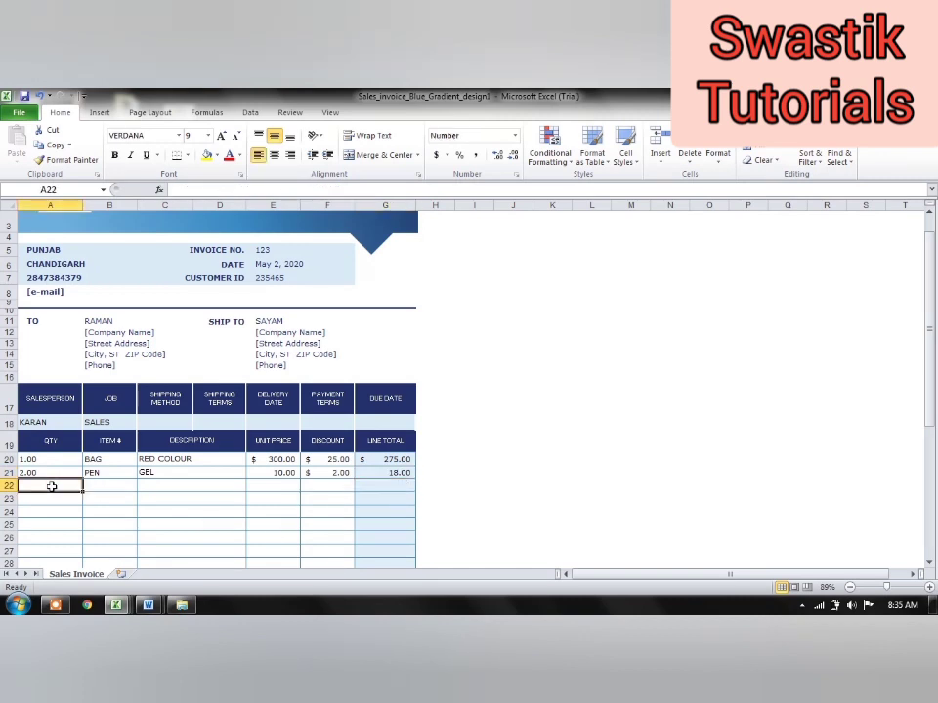
type("4")
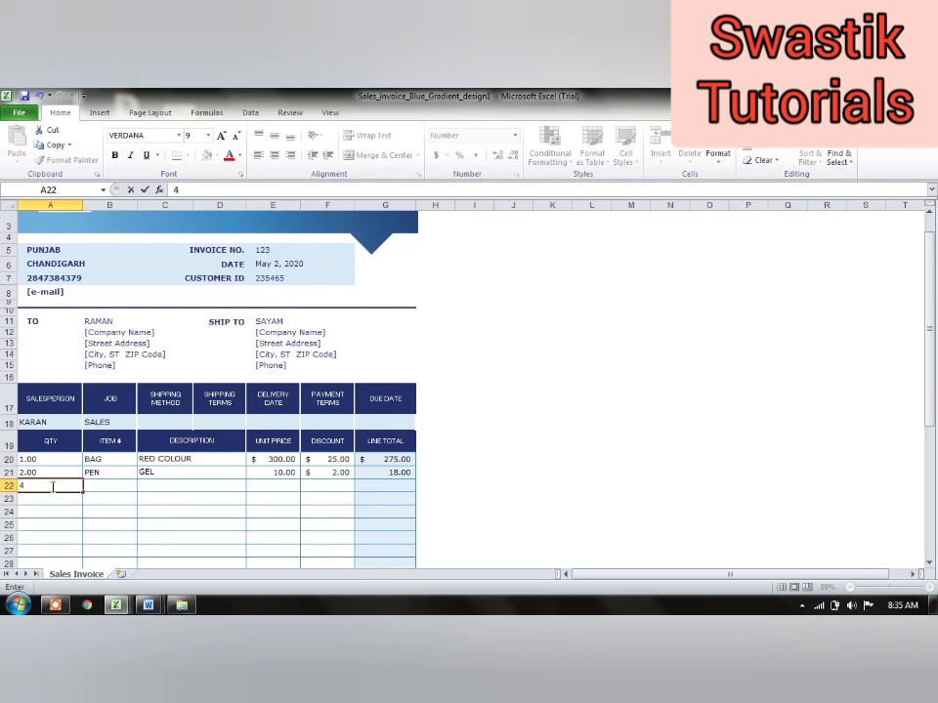
key("Tab")
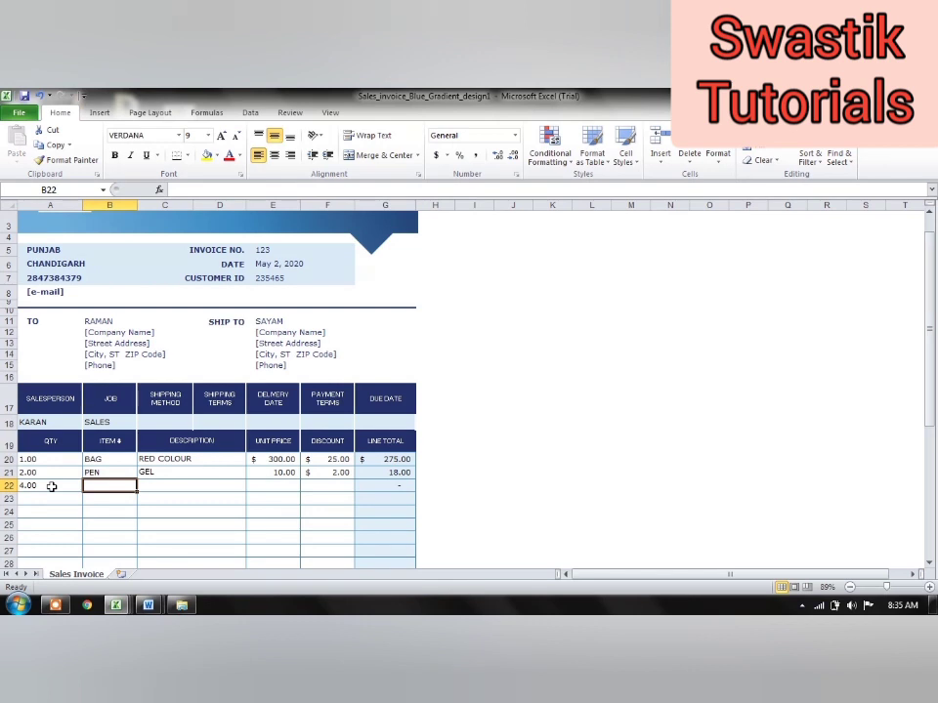
type("NOTE")
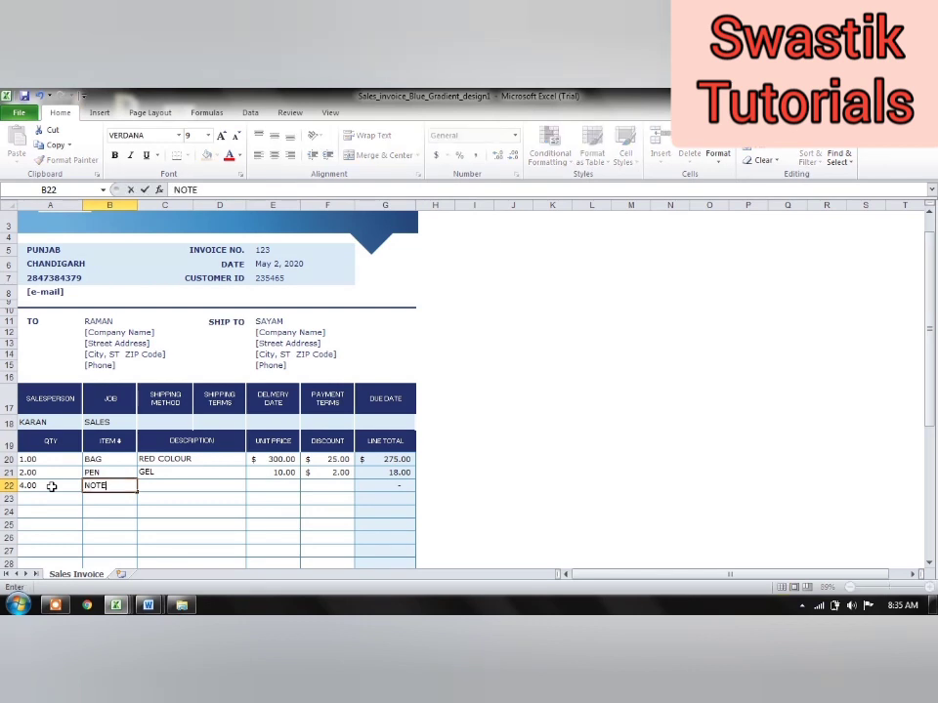
type("BOOKS")
key("Tab")
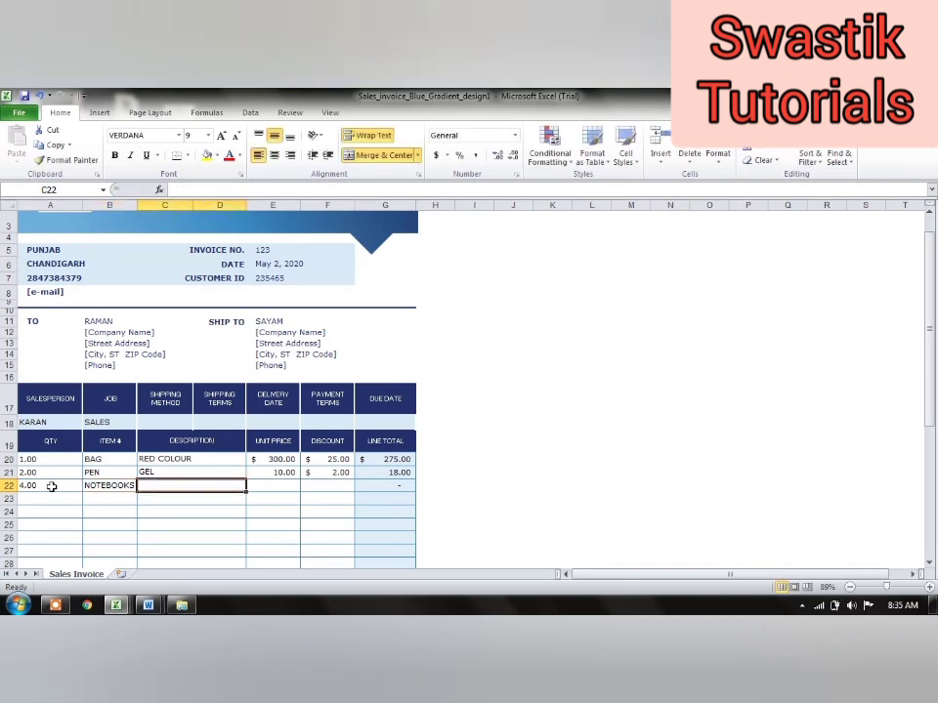
type("HINDI")
key("Tab")
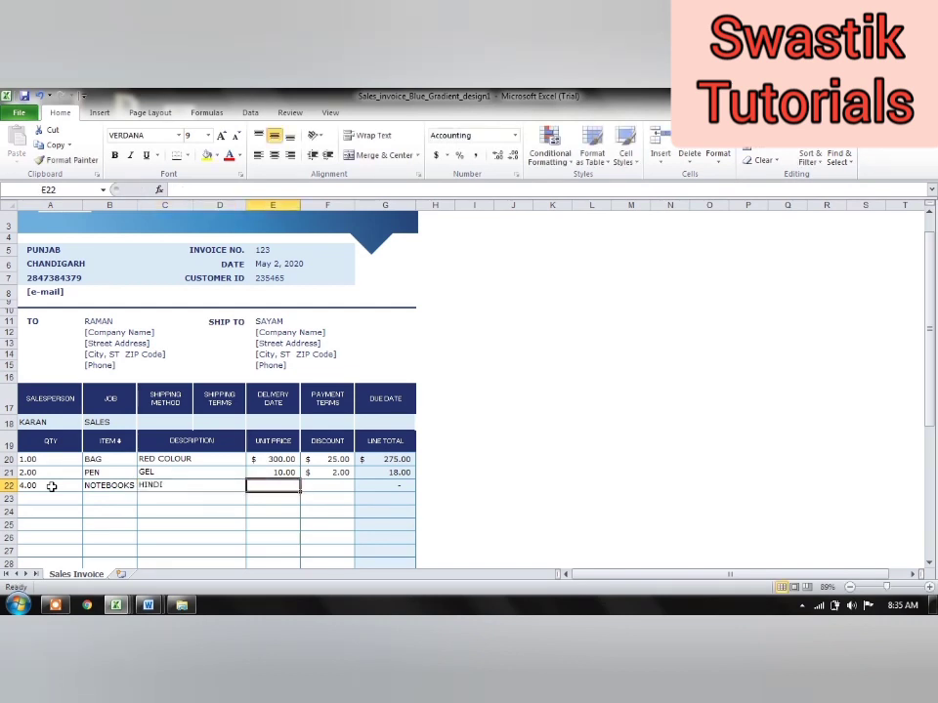
Give the notebooks a 50.00 unit price and zero discount, confirming the 200.00 line total.
type("50")
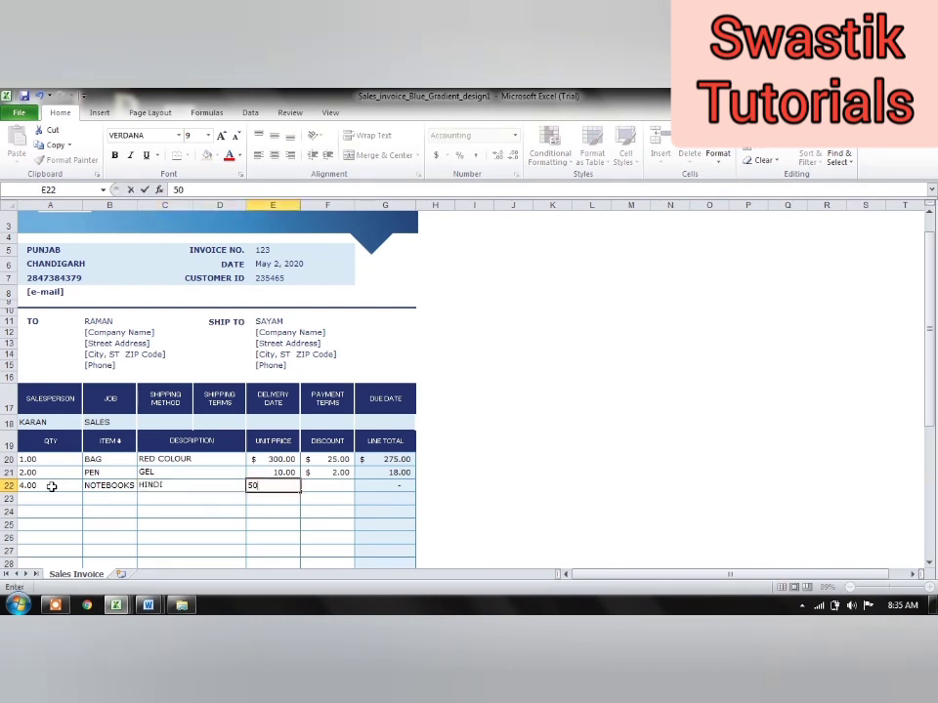
key("Tab")
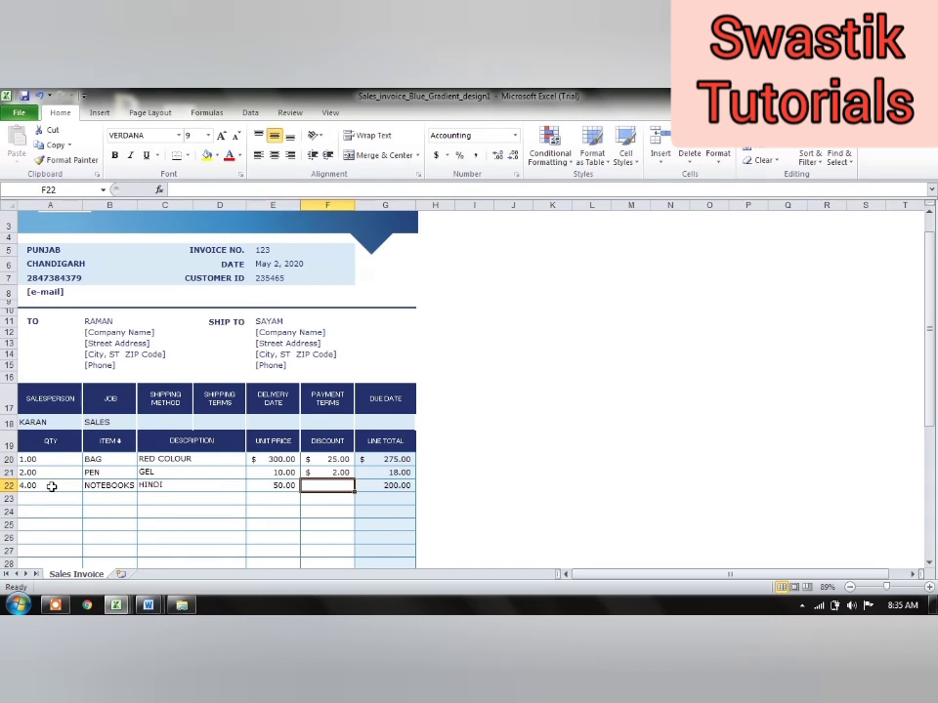
type("00")
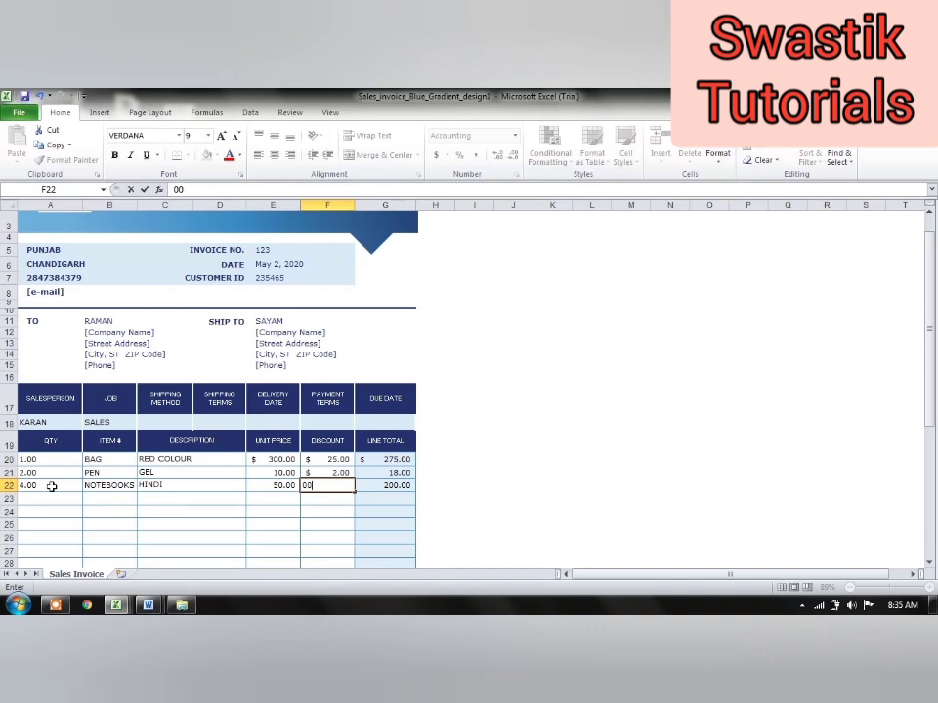
key("Tab")
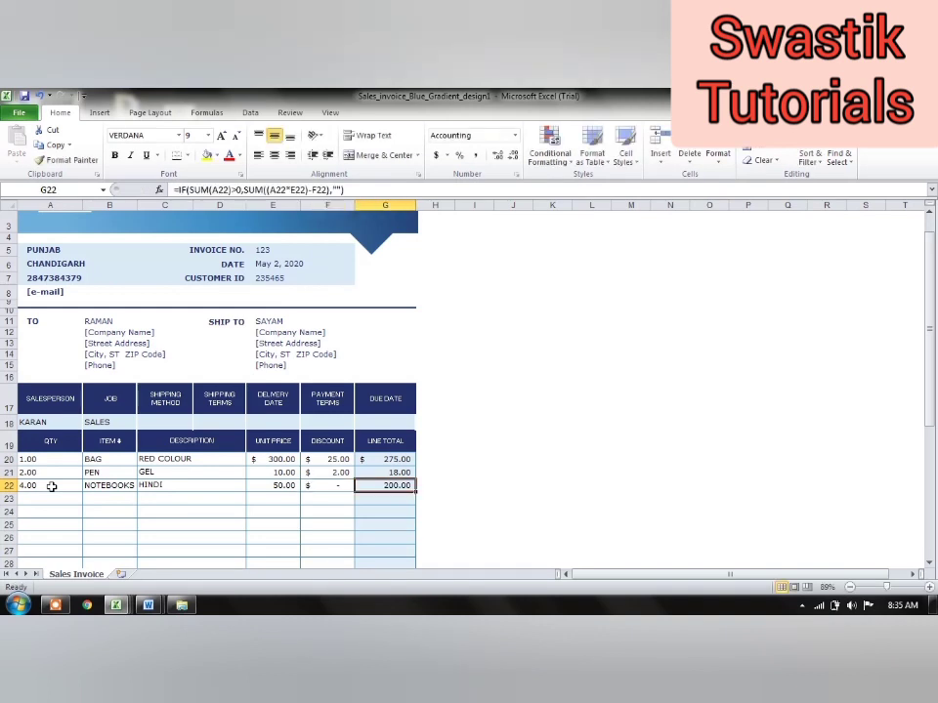
left_click(286, 485)
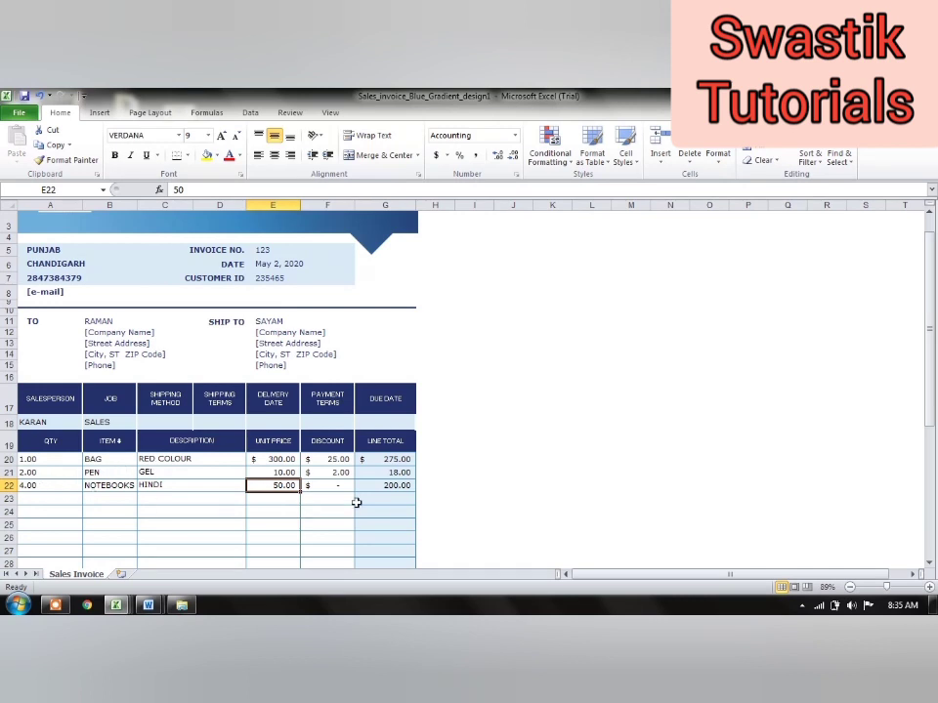
left_click(389, 487)
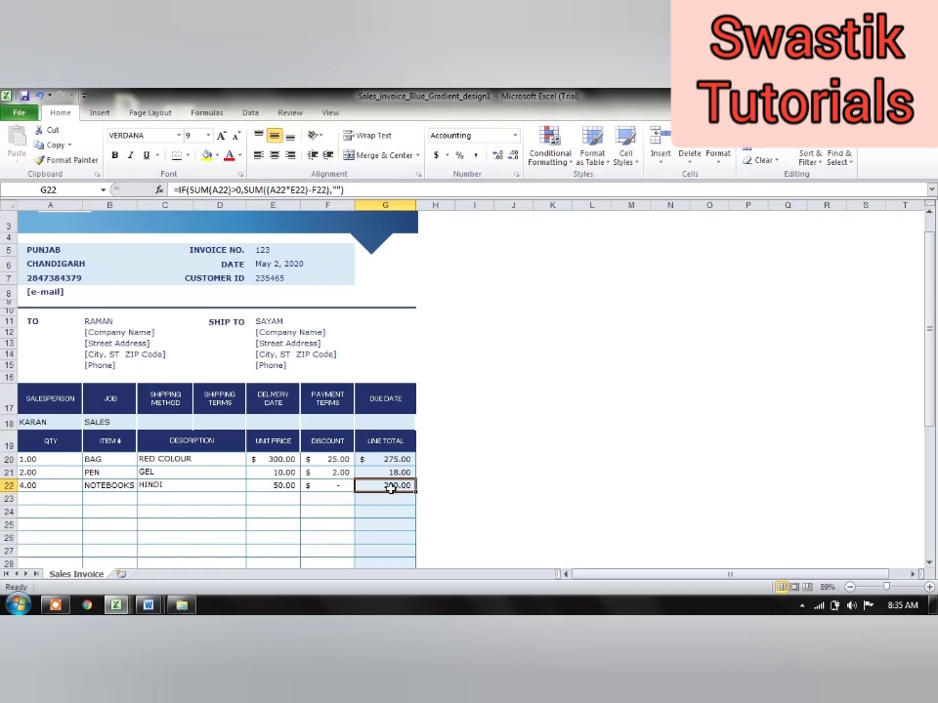
Check the total discount (27.00) and subtotal (493.00) formulas below the item lines.
key("Down")
key("Down")
key("Down")
key("Down")
key("Down")
key("Down")
key("Down")
key("Down")
key("Down")
key("Down")
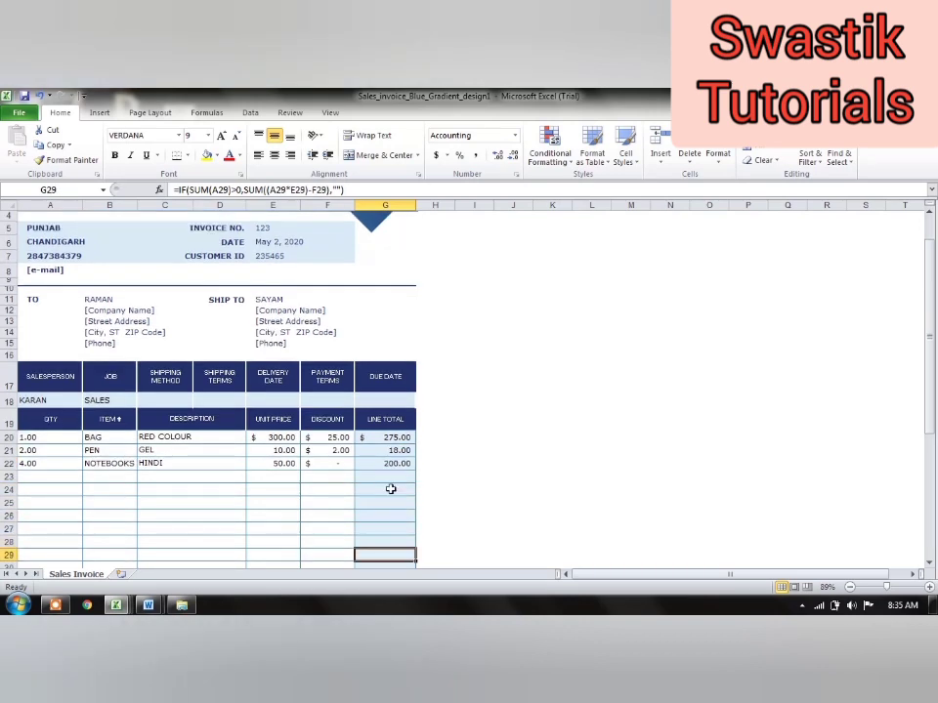
key("Down")
key("Down")
key("Down")
key("Down")
key("Down")
key("Down")
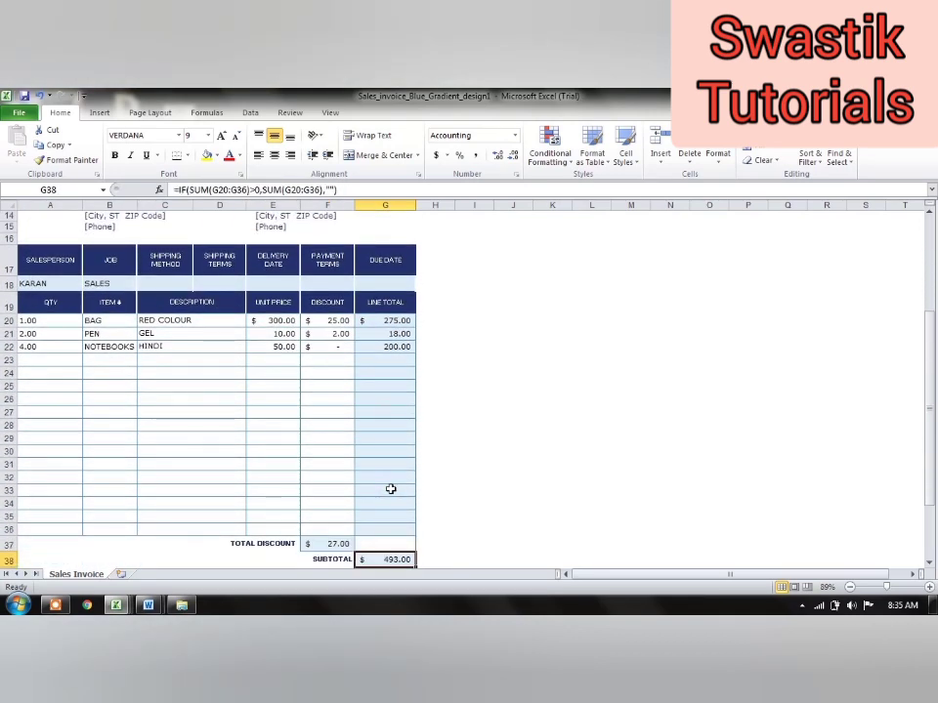
left_click(330, 546)
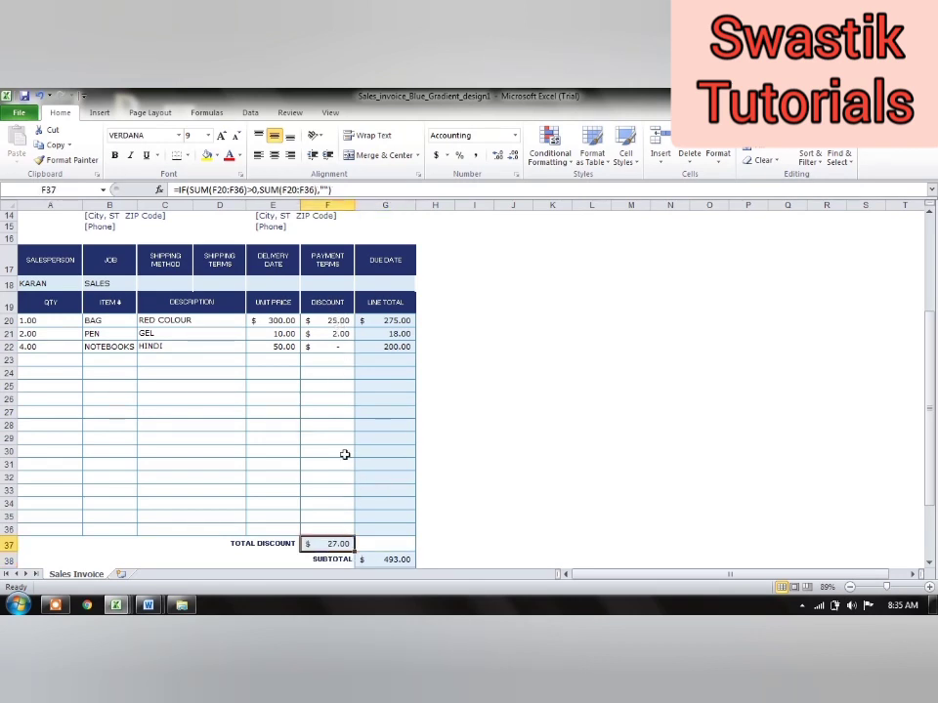
left_click(368, 560)
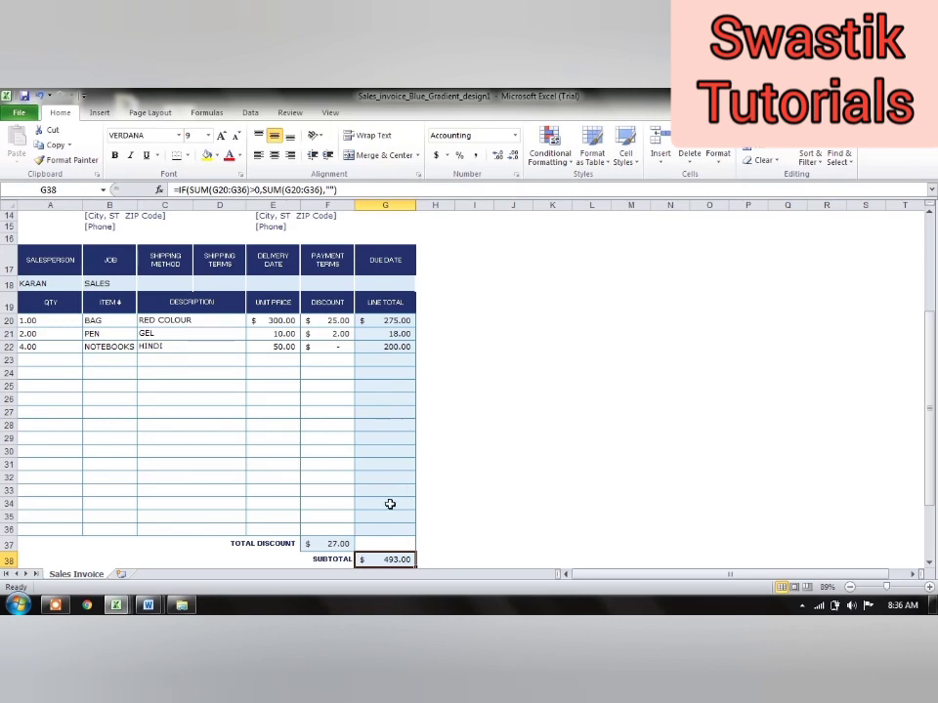
Enter .3 as the sales tax so the invoice total recalculates to 640.90.
key("Down")
key("Down")
key("Up")
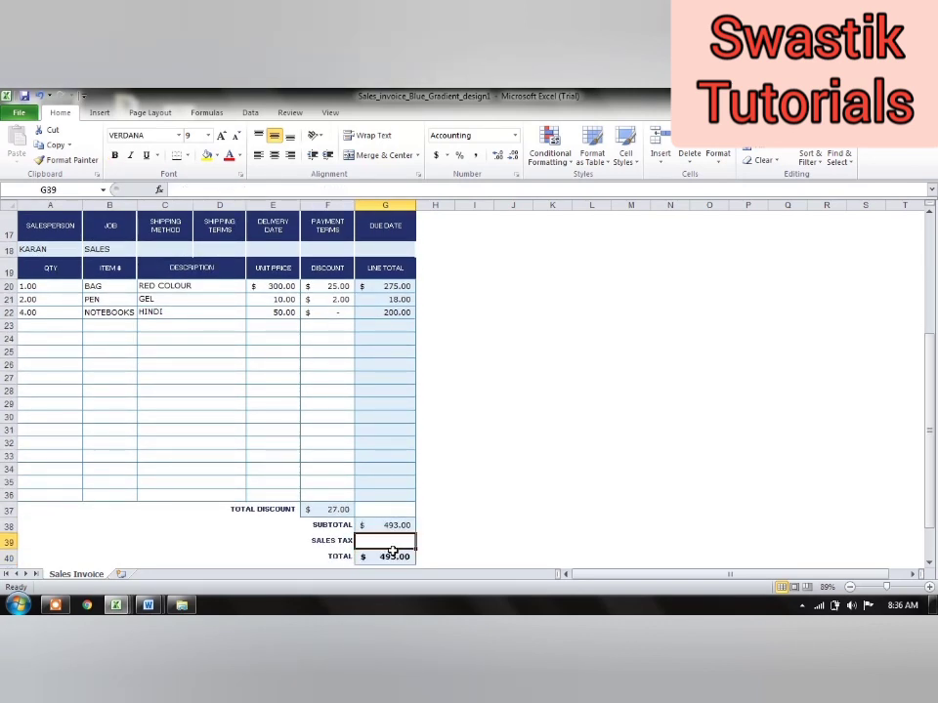
type(".3")
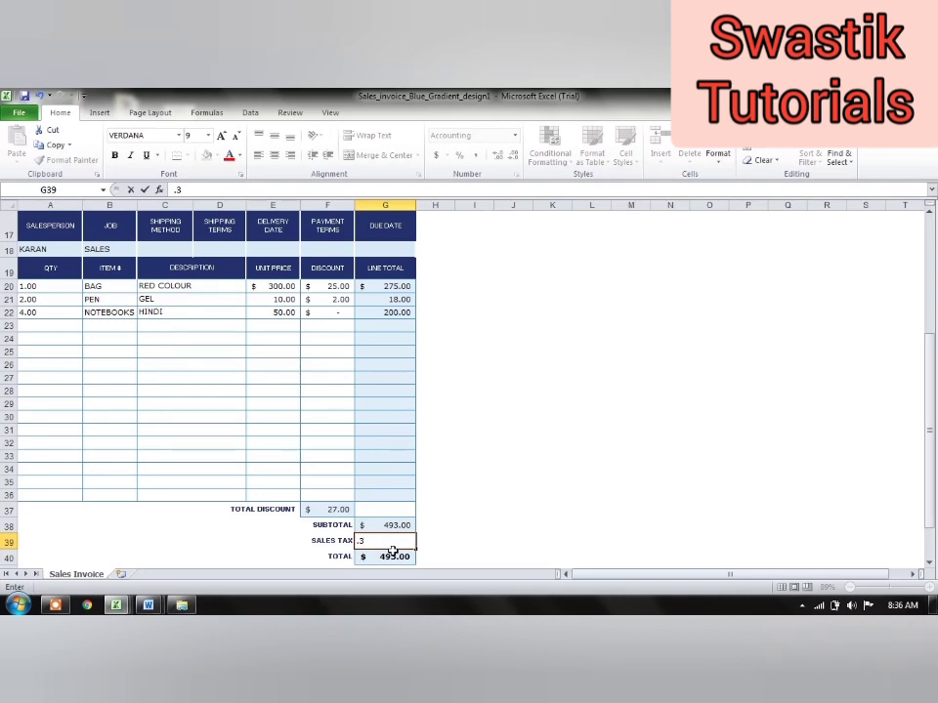
key("Return")
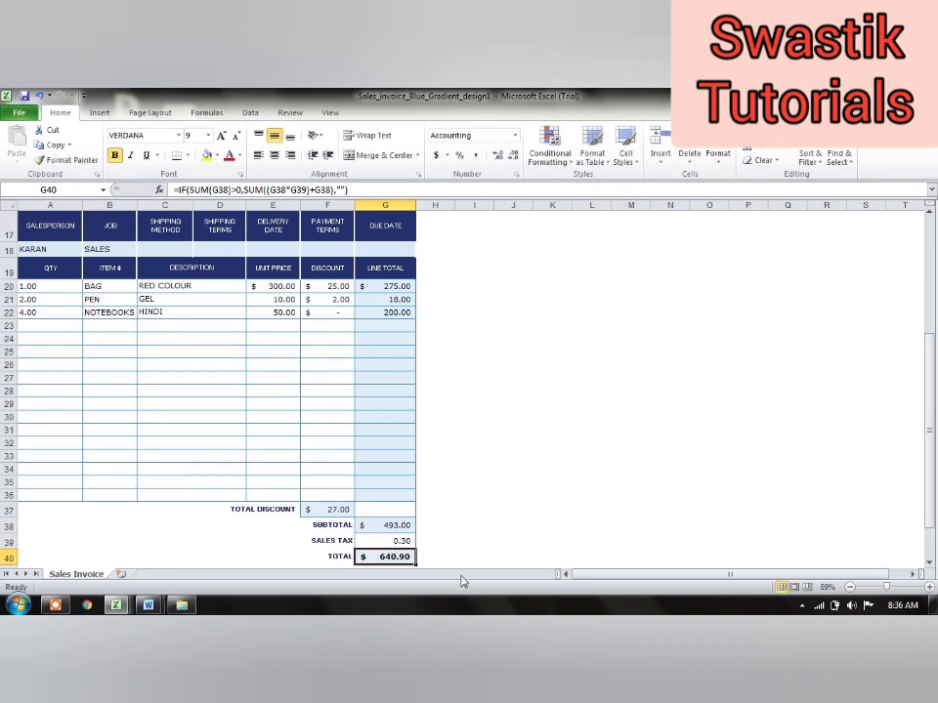
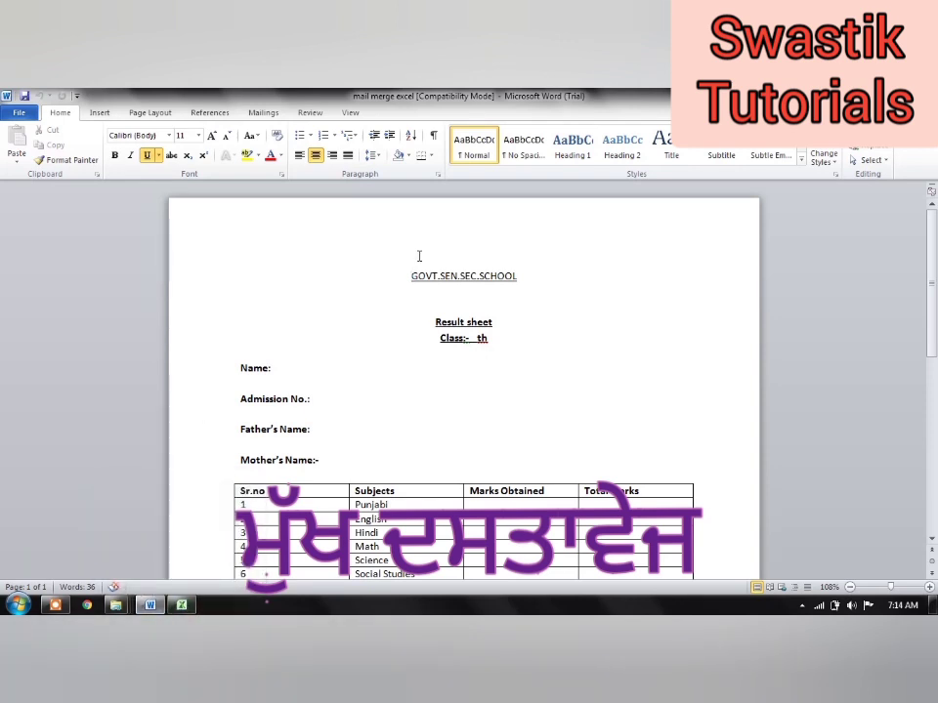
Extend the Word marks table with a Computer Science row, then total and Result rows.
key("Down")
key("Down")
key("Down")
key("Down")
key("Down")
key("Down")
key("Down")
key("Down")
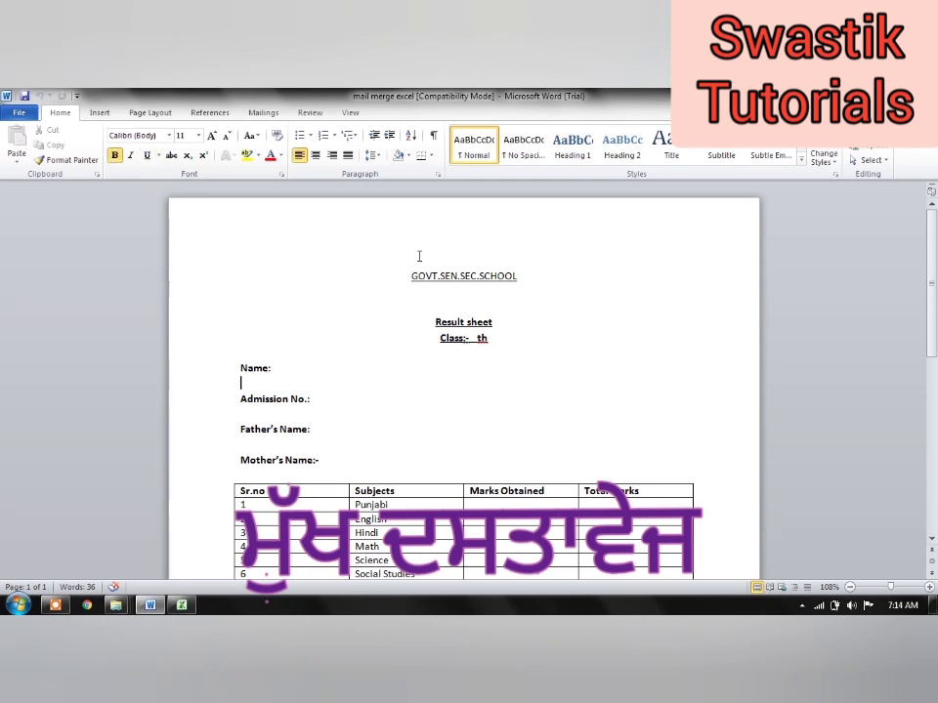
key("End")
key("Down")
key("Down")
key("Down")
key("Down")
key("Down")
key("Down")
key("Down")
key("Tab")
key("End")
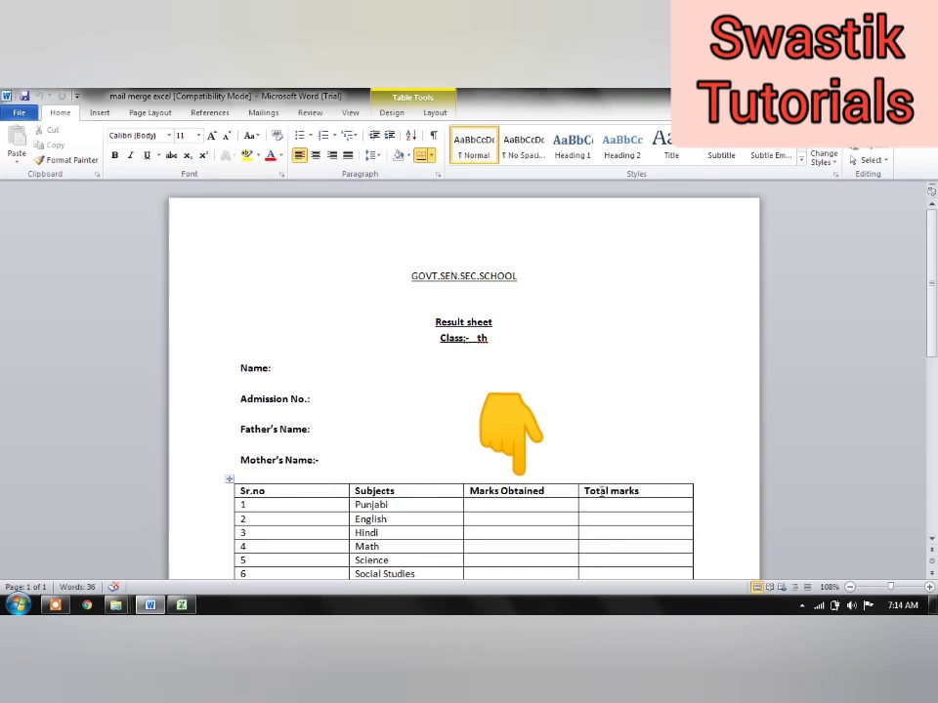
key("Down")
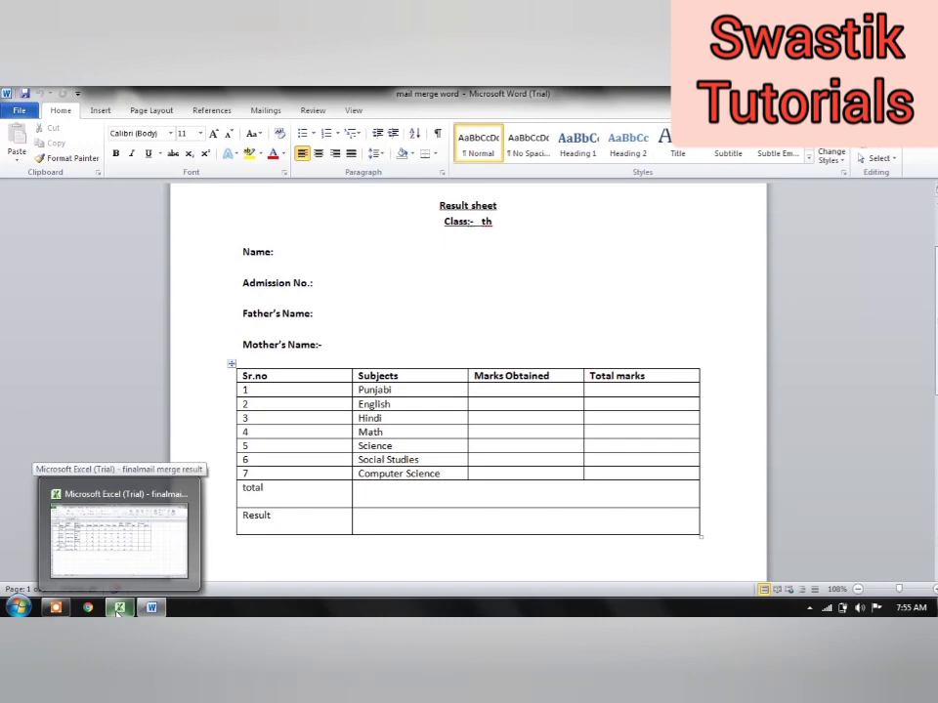
Switch to the finalmail merge result workbook and select cell M2 for the first total.
left_click(118, 609)
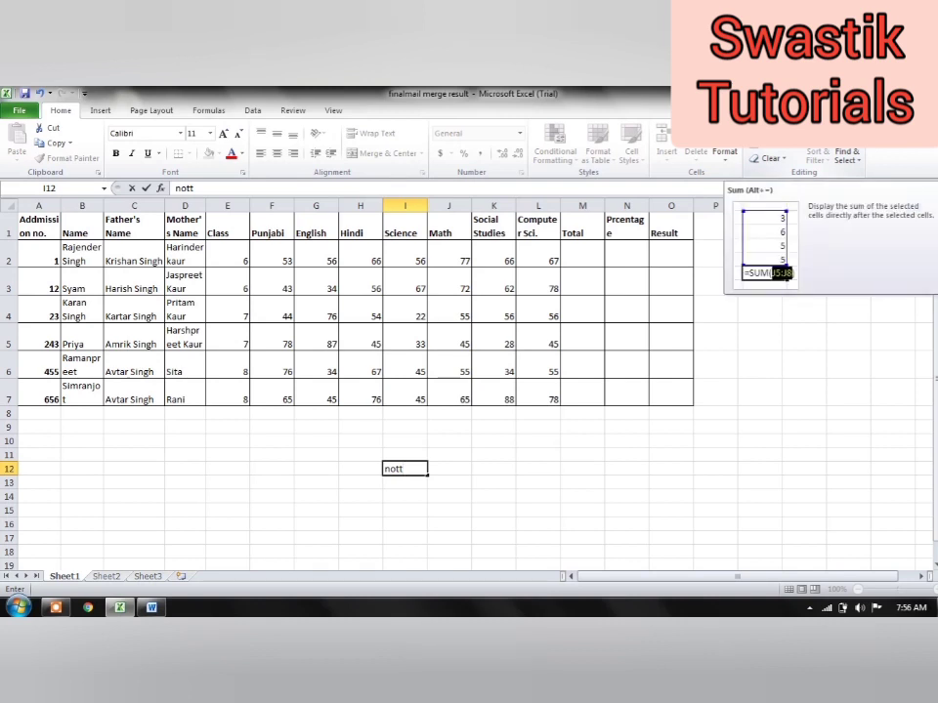
left_click(574, 256)
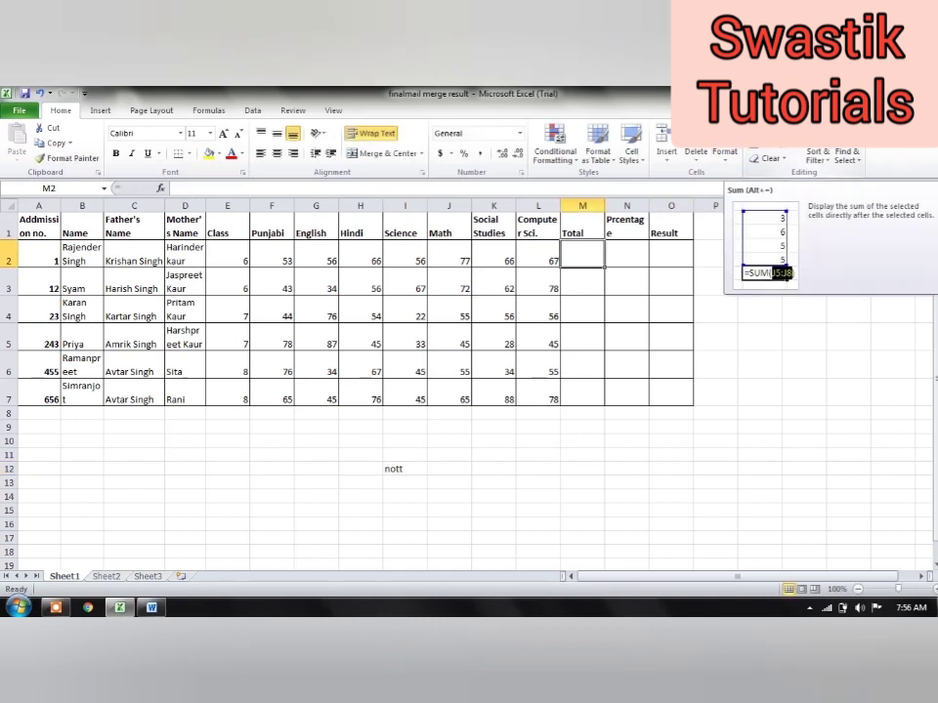
Sum F2:L2 in M2 and fill it down to M7, giving totals 441 to 462.
left_click(757, 134)
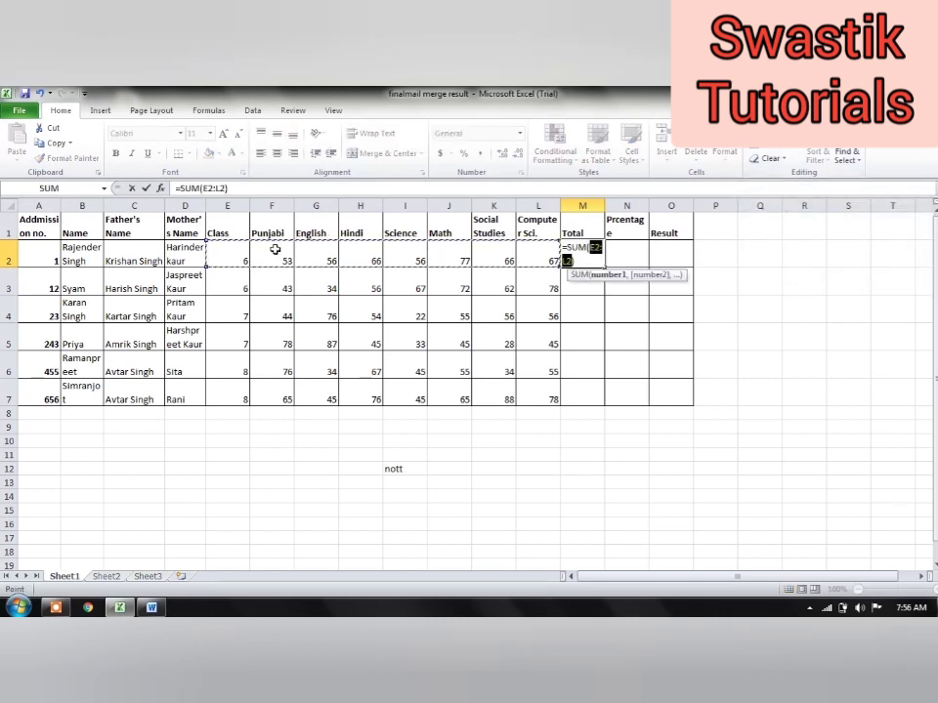
left_click_drag(276, 250, 530, 265)
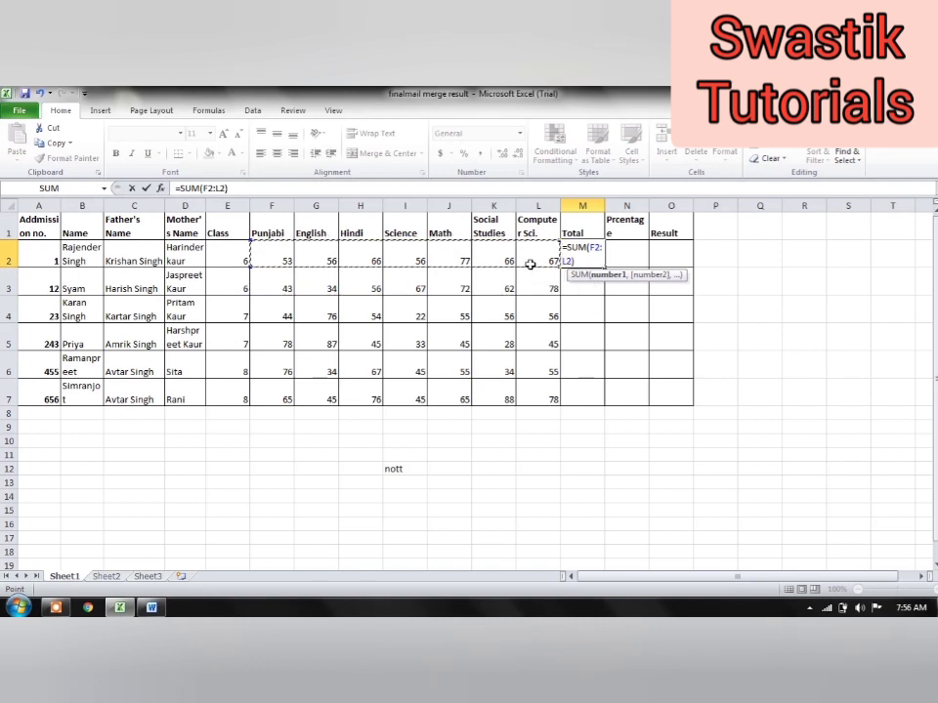
key("Return")
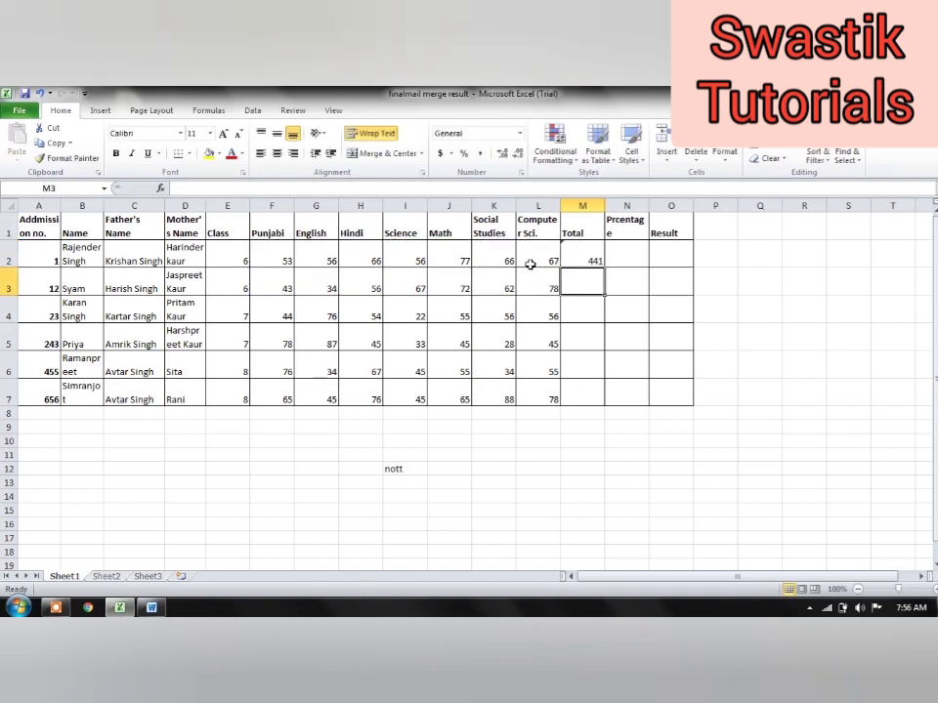
left_click(585, 260)
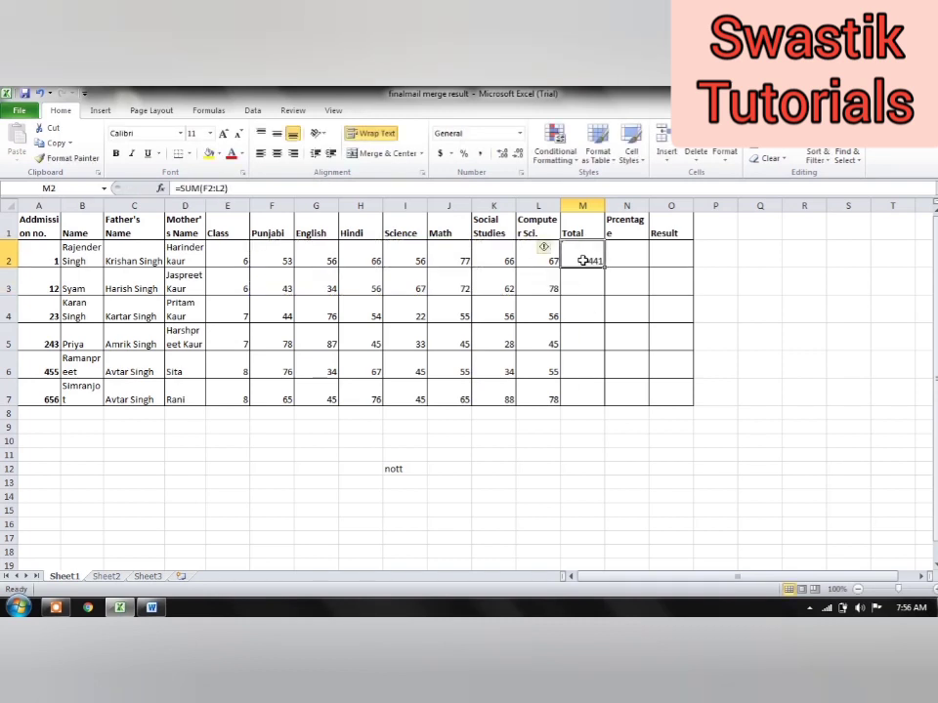
left_click_drag(605, 273, 600, 399)
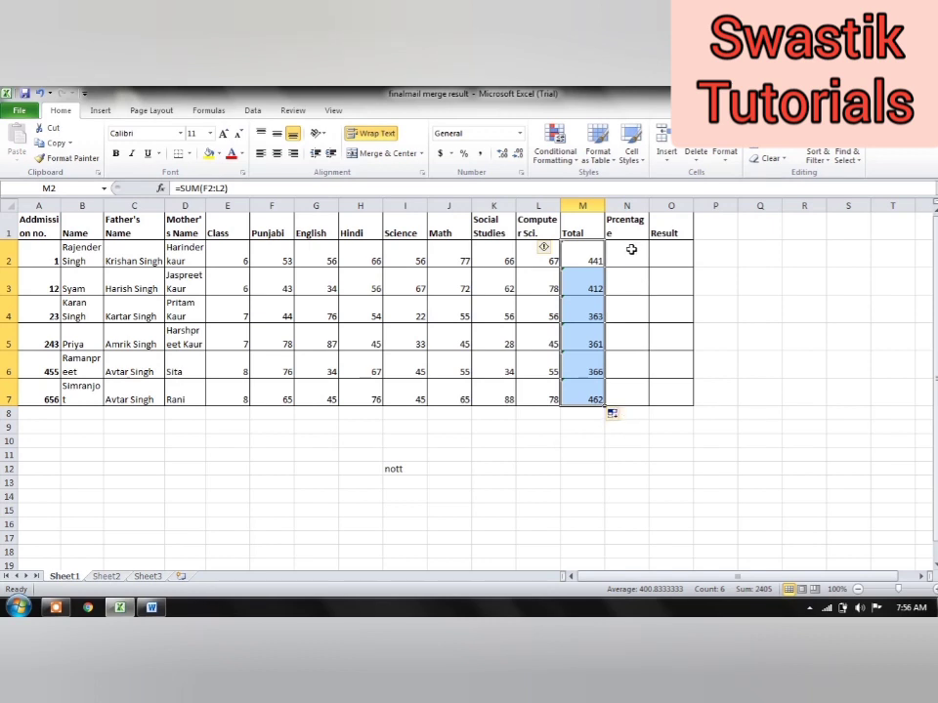
left_click(631, 250)
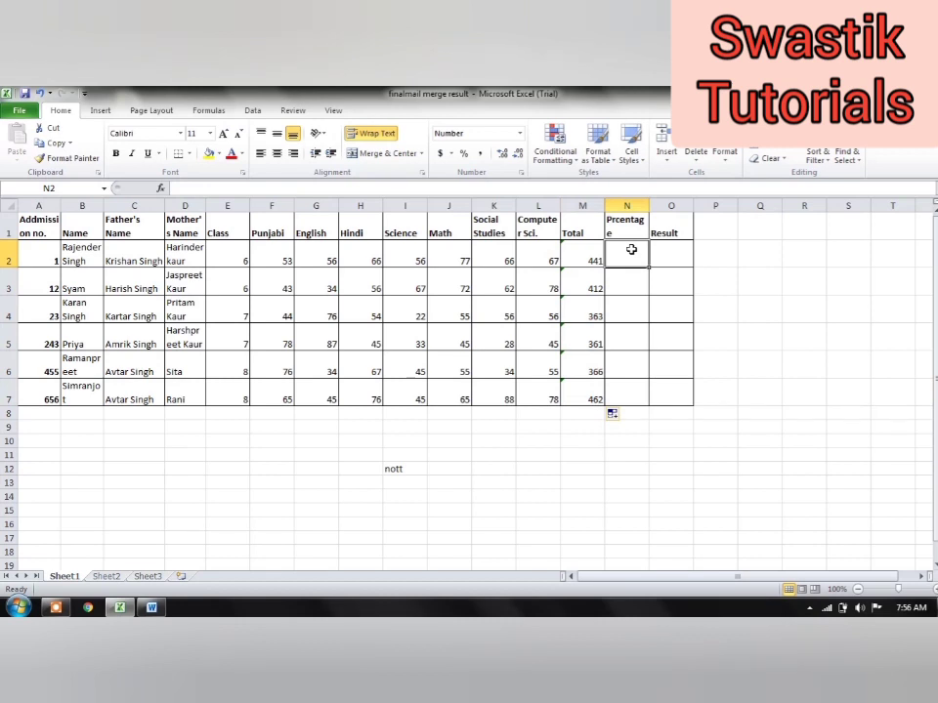
Enter =M2*100/600 in N2 to get the first student's percentage, 73.5.
type("=")
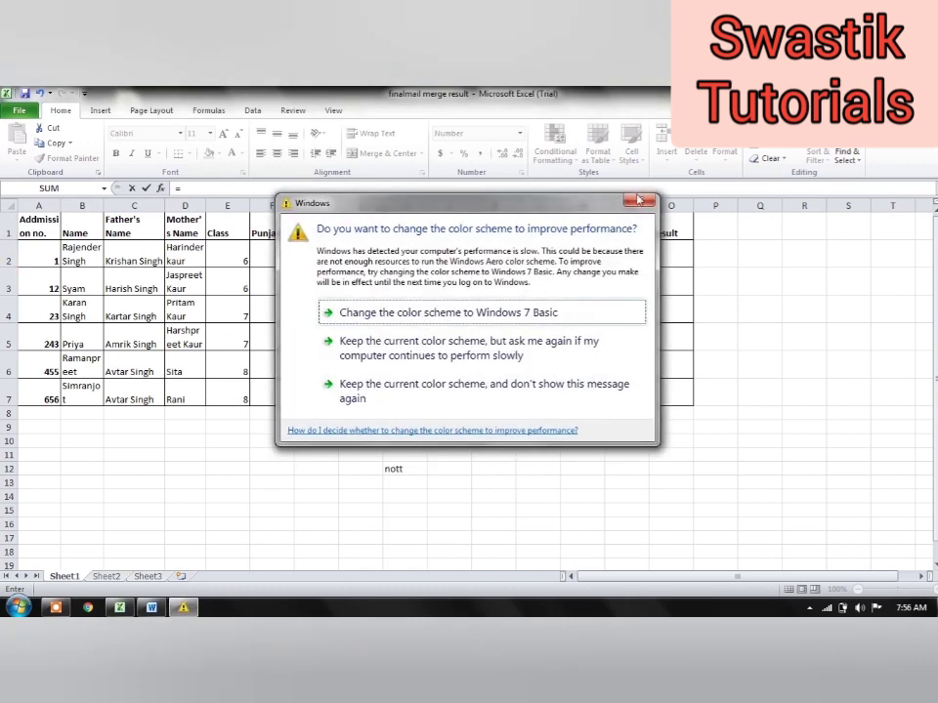
left_click(640, 200)
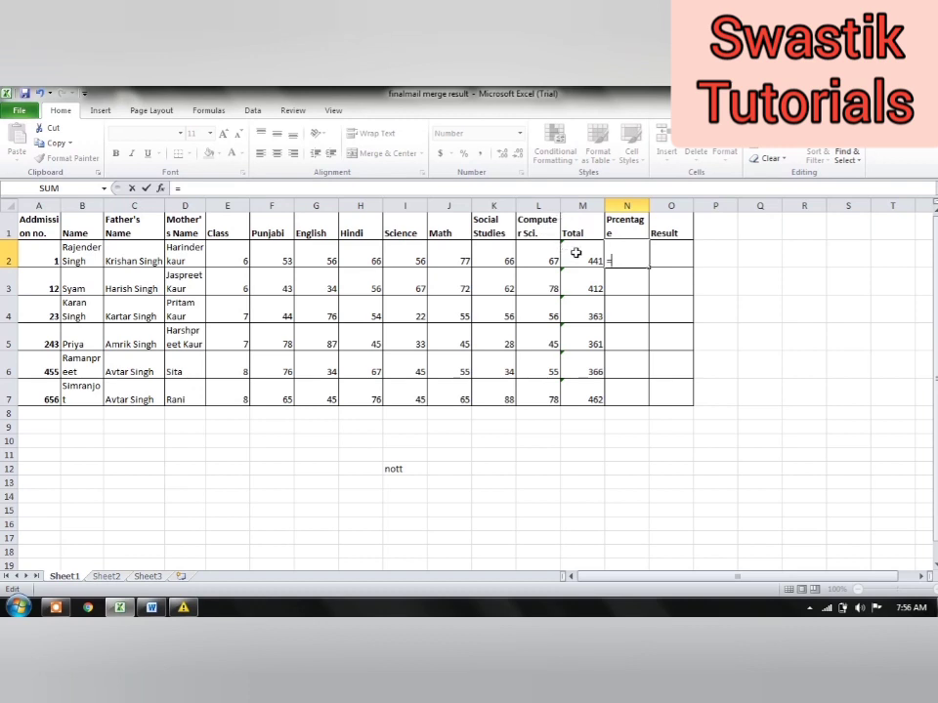
left_click(576, 253)
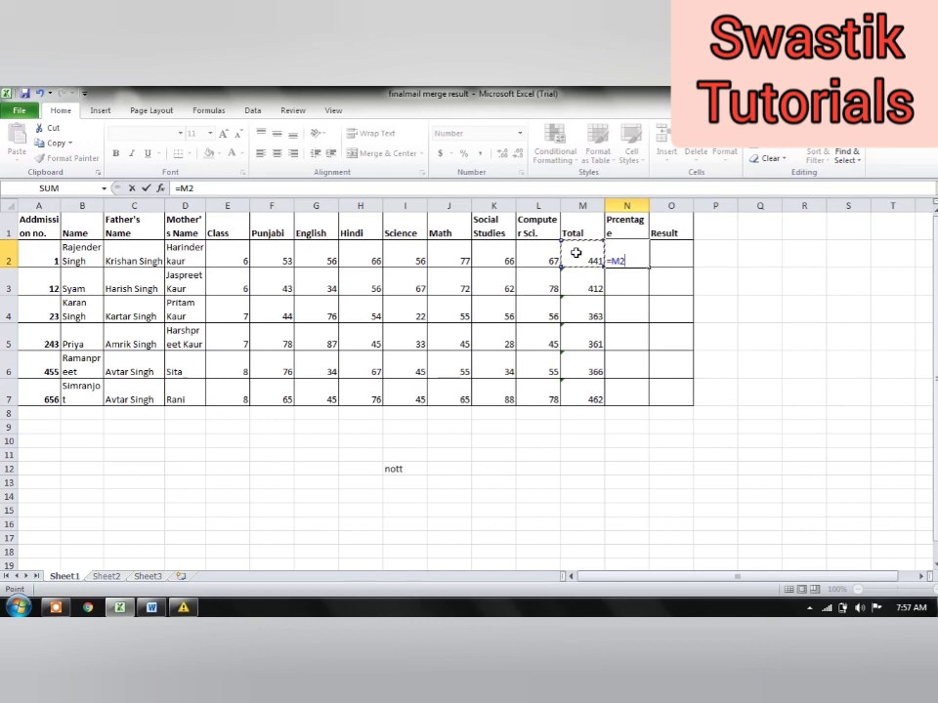
type("*100/")
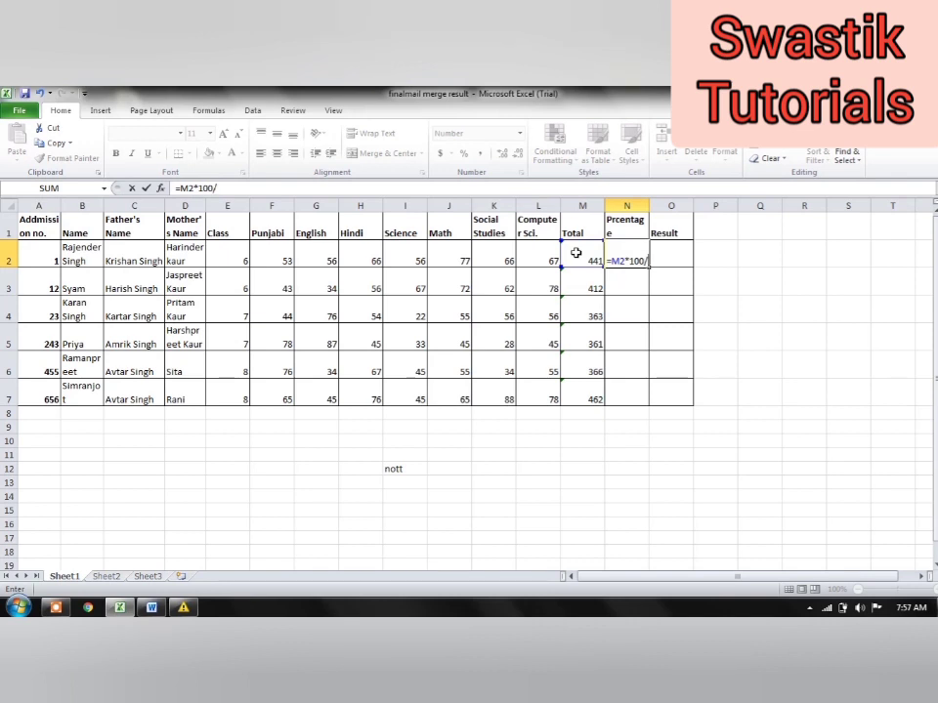
type("600")
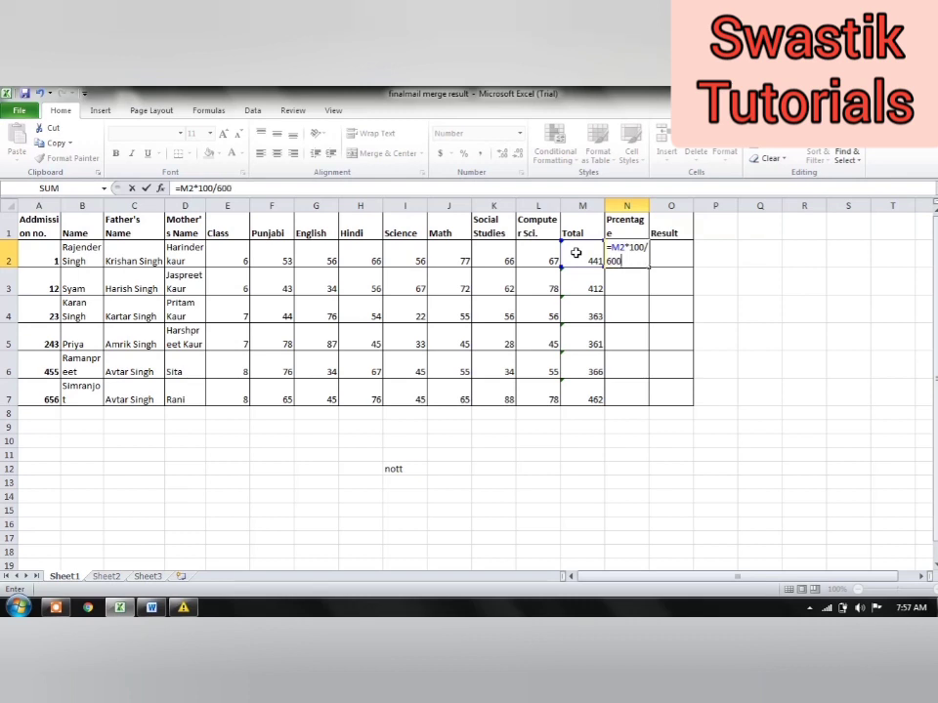
key("Return")
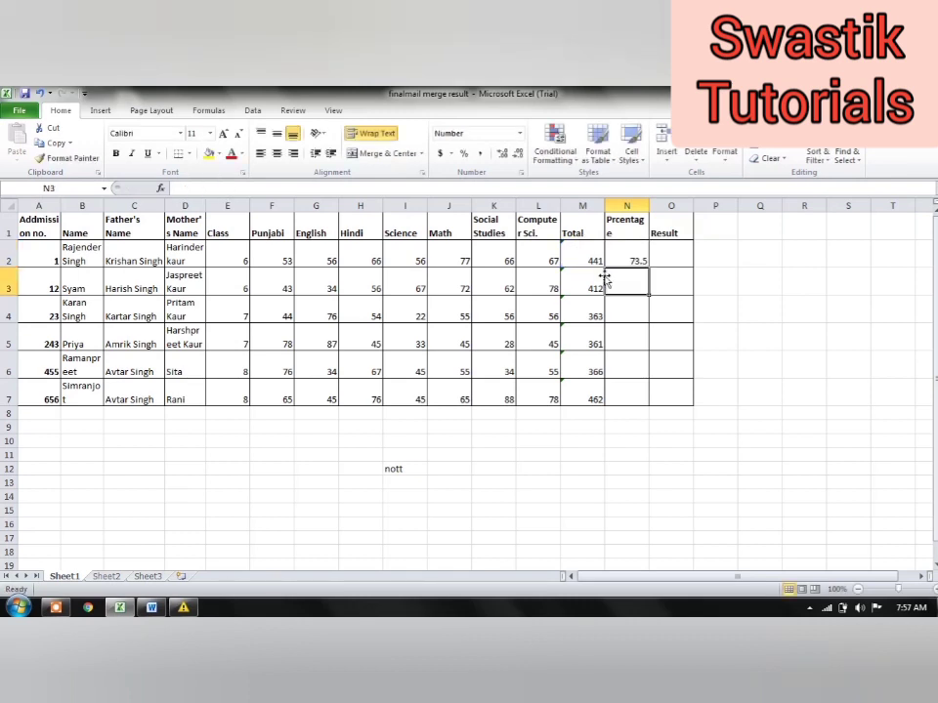
Undo an accidental cell move so N2 keeps 73.5 for filling down to N7.
left_click(633, 250)
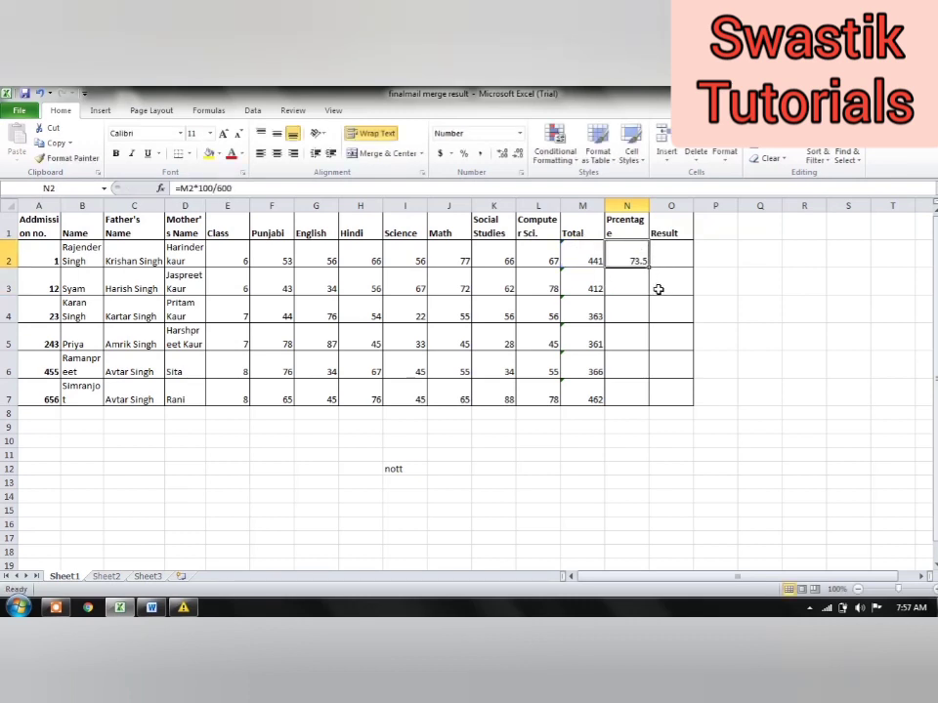
left_click_drag(648, 265, 637, 344)
left_click_drag(630, 314, 642, 406)
key("ctrl+z")
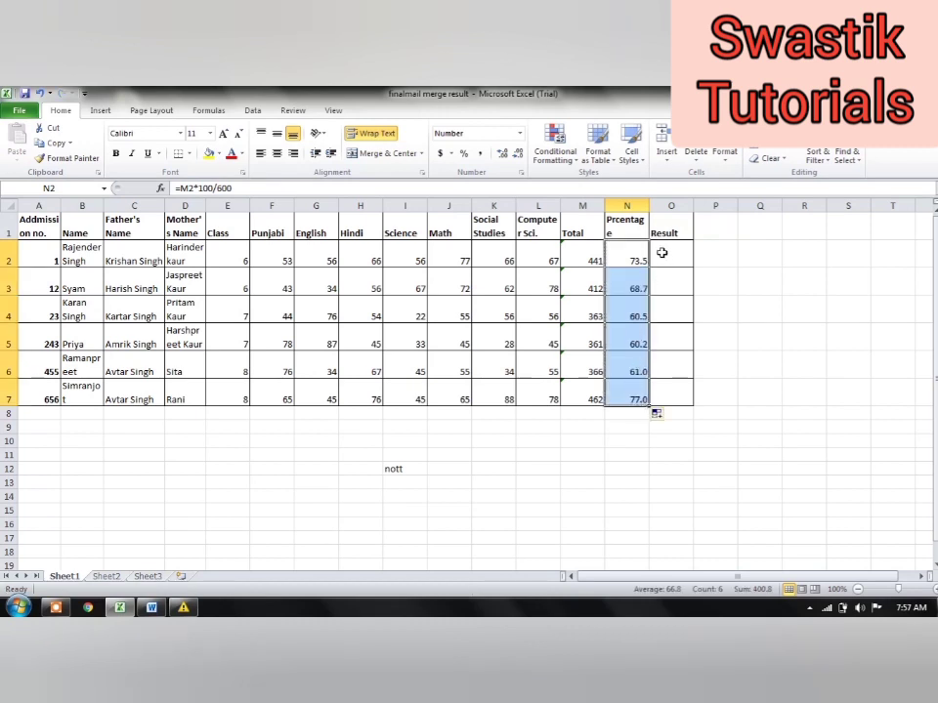
left_click(662, 253)
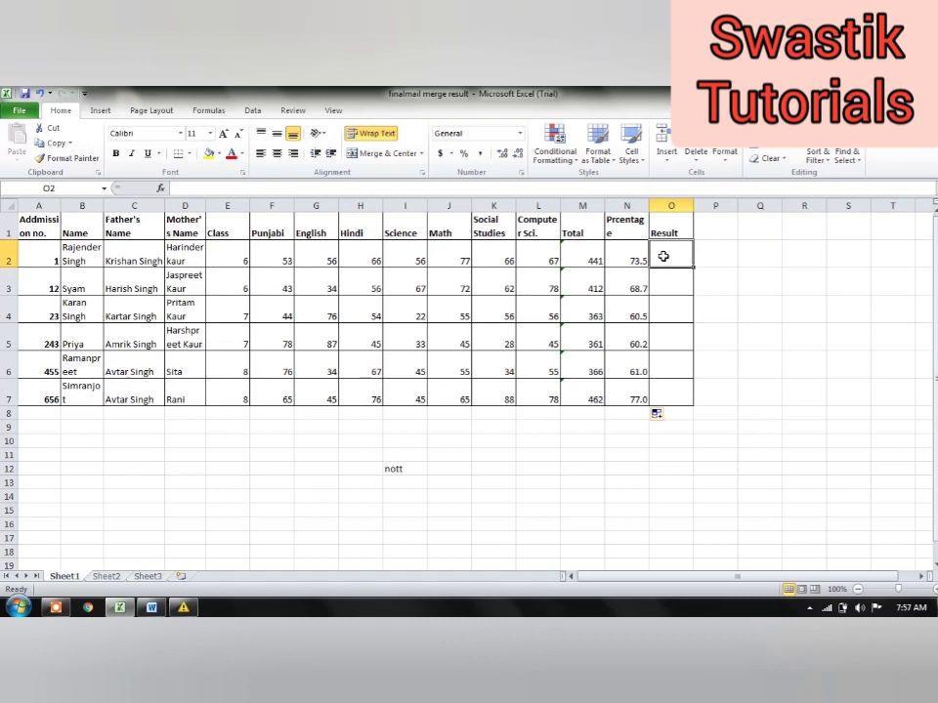
Enter 'pass' in the Result column for all six students, O2 through O7.
type("pass")
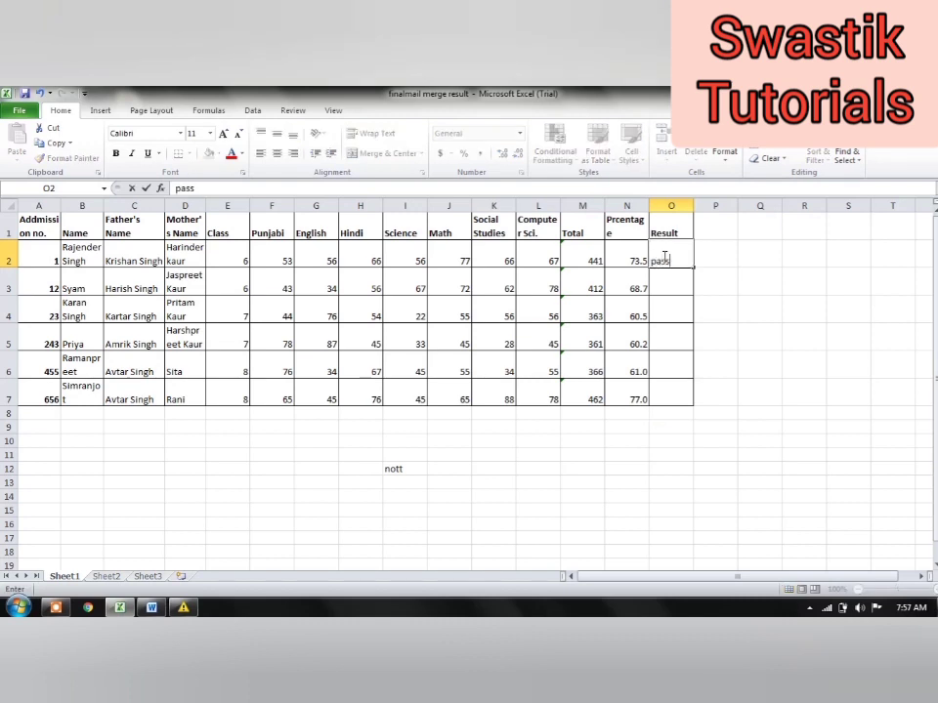
key("Return")
type("pass")
key("Return")
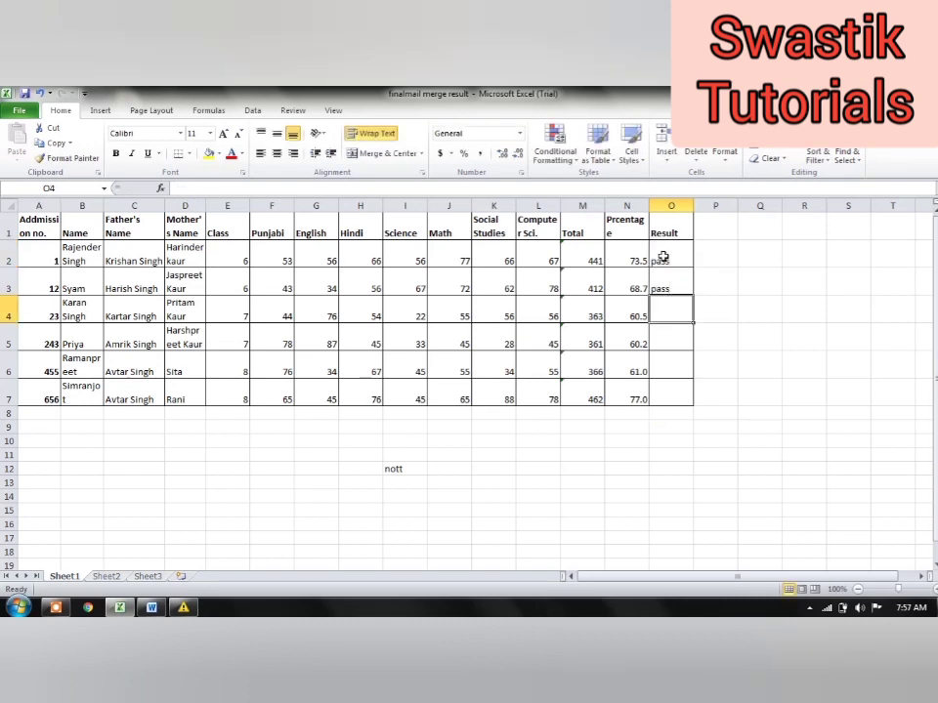
type("pass")
key("Return")
type("pas")
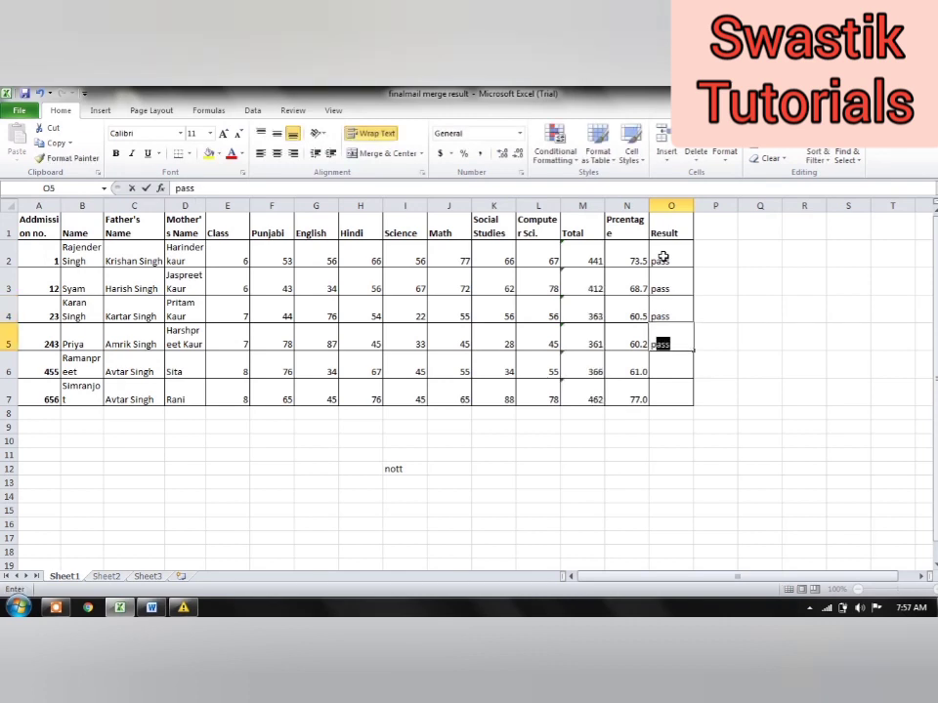
key("Return")
type("pass")
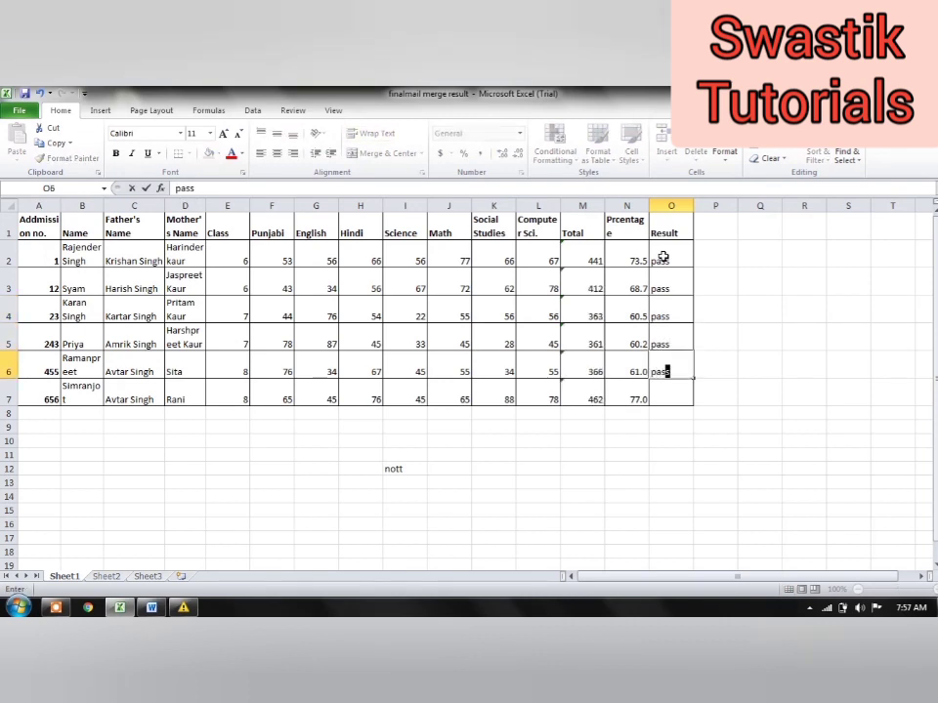
key("Return")
type("pass")
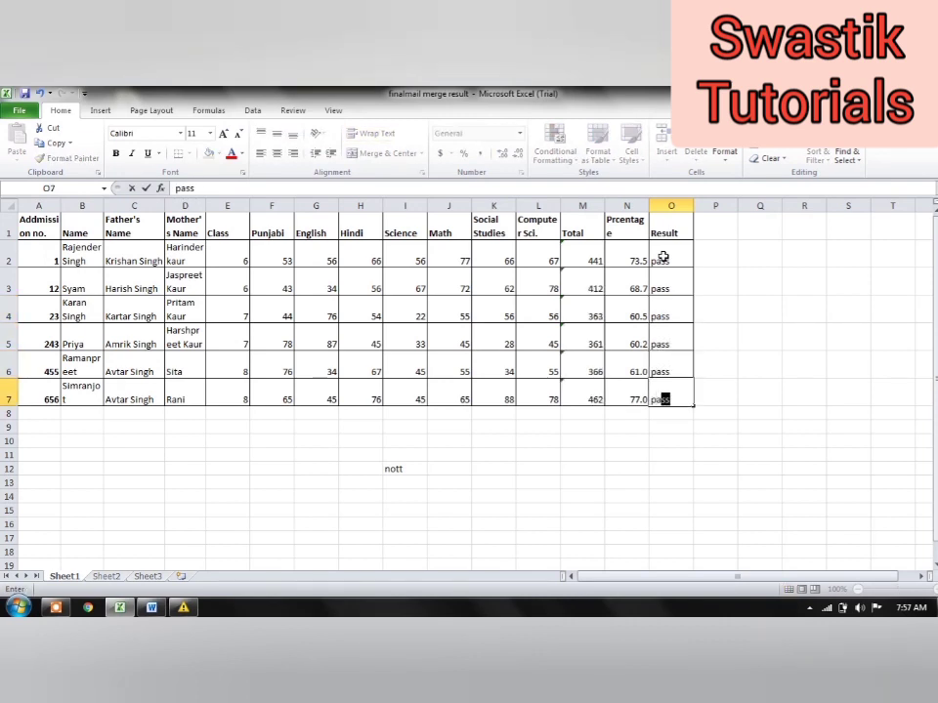
left_click(441, 279)
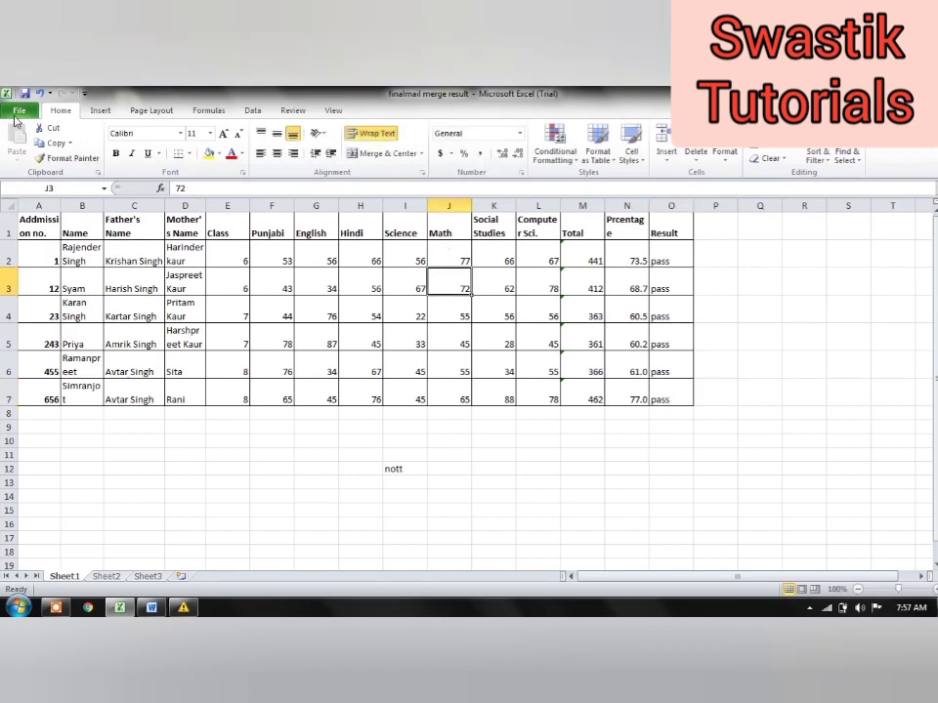
Save the finalmail merge result workbook from the File menu.
left_click(18, 111)
left_click(15, 115)
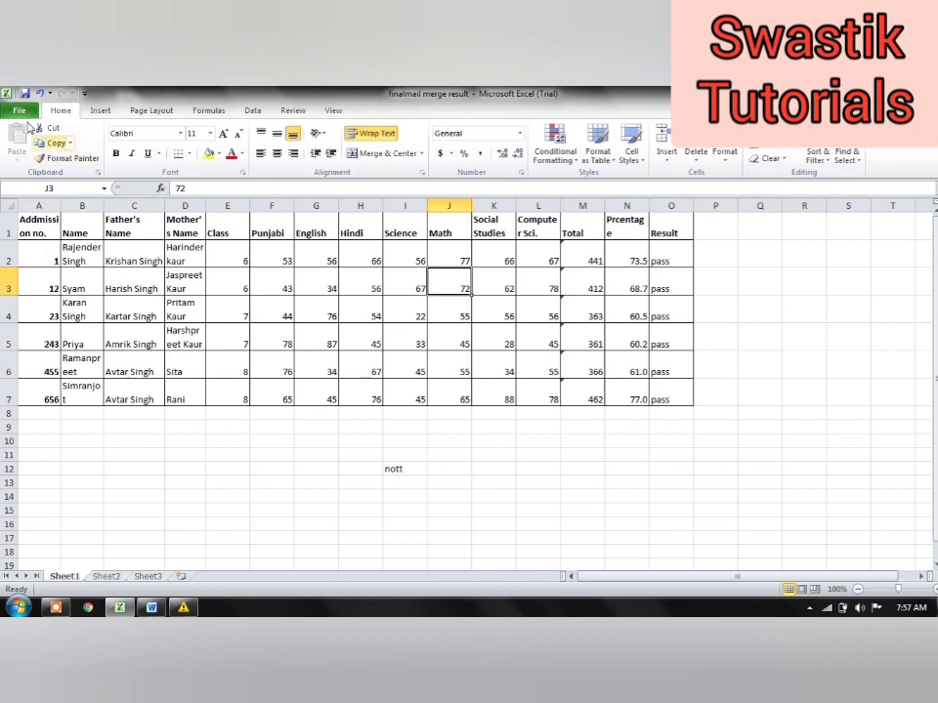
left_click(24, 115)
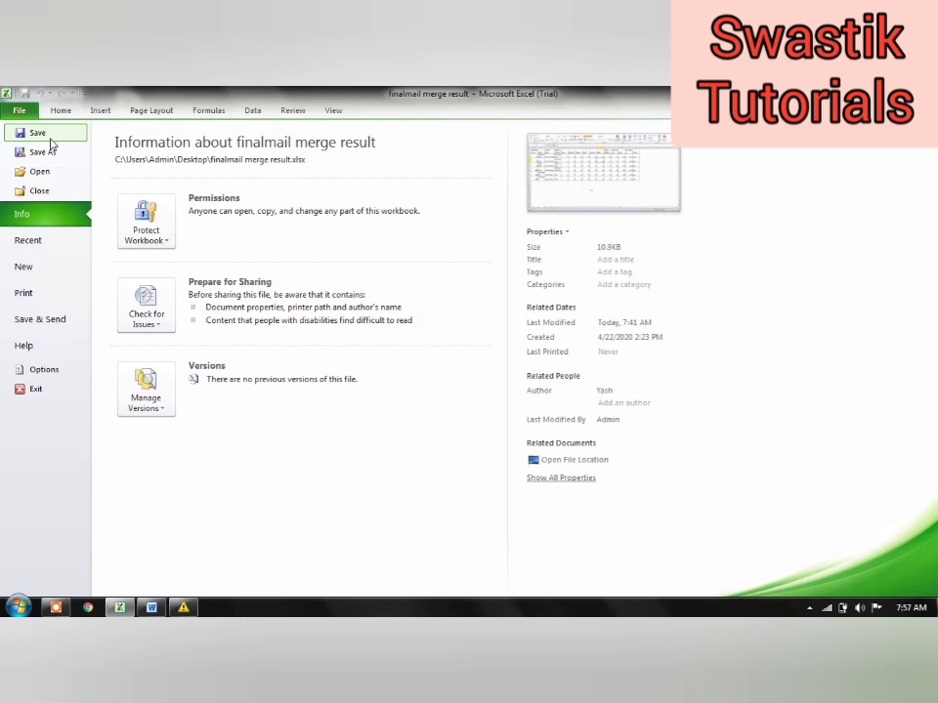
left_click(44, 135)
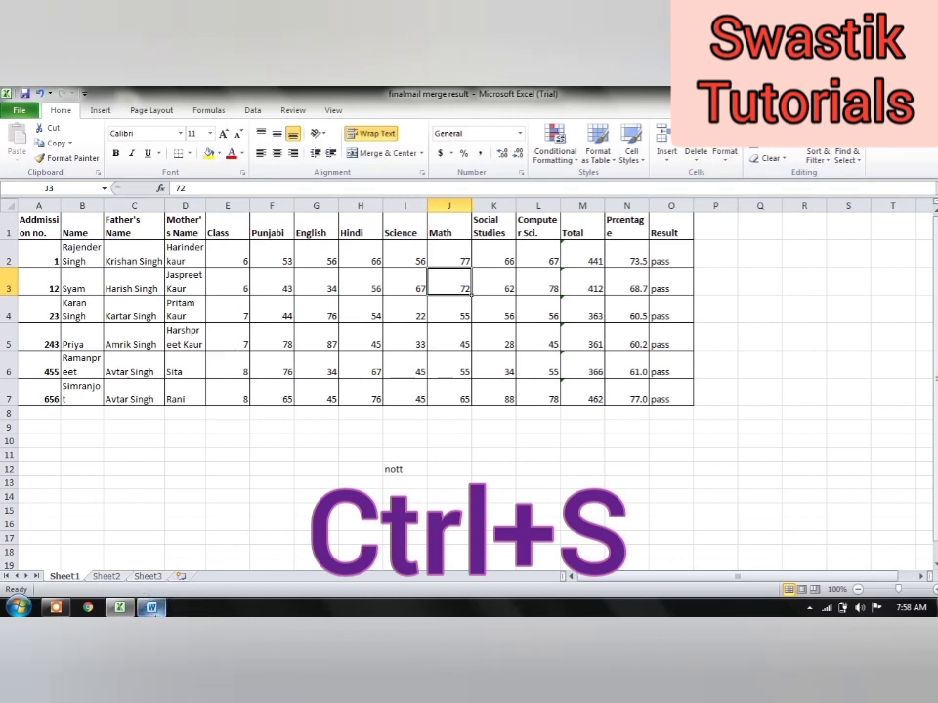
mouse_move(151, 608)
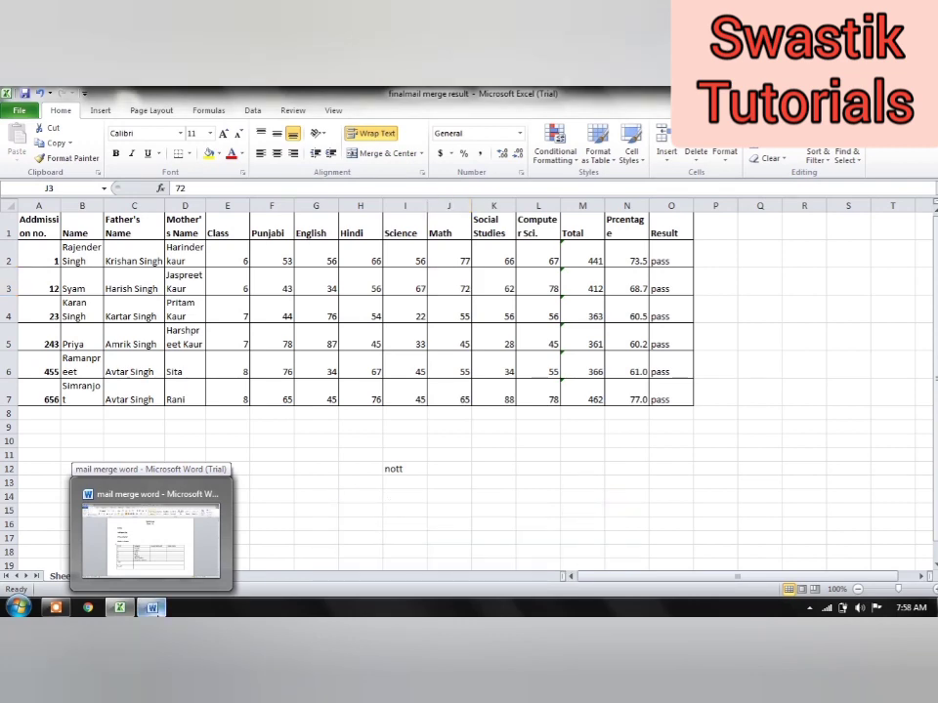
Return to the mail merge word document and choose Letters under Mailings > Start Mail Merge.
left_click(152, 537)
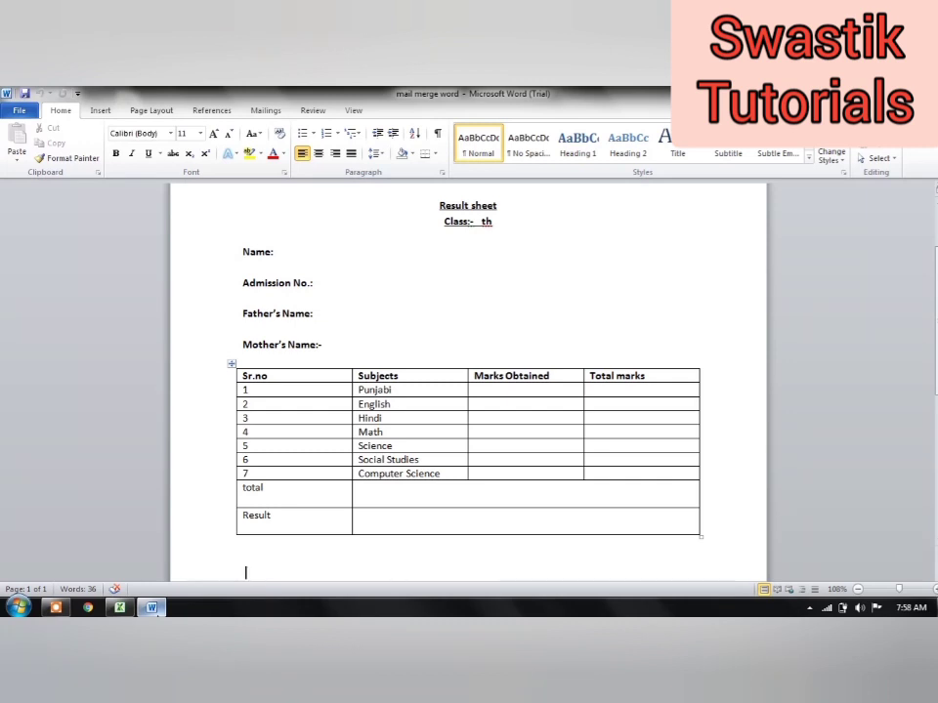
left_click(266, 111)
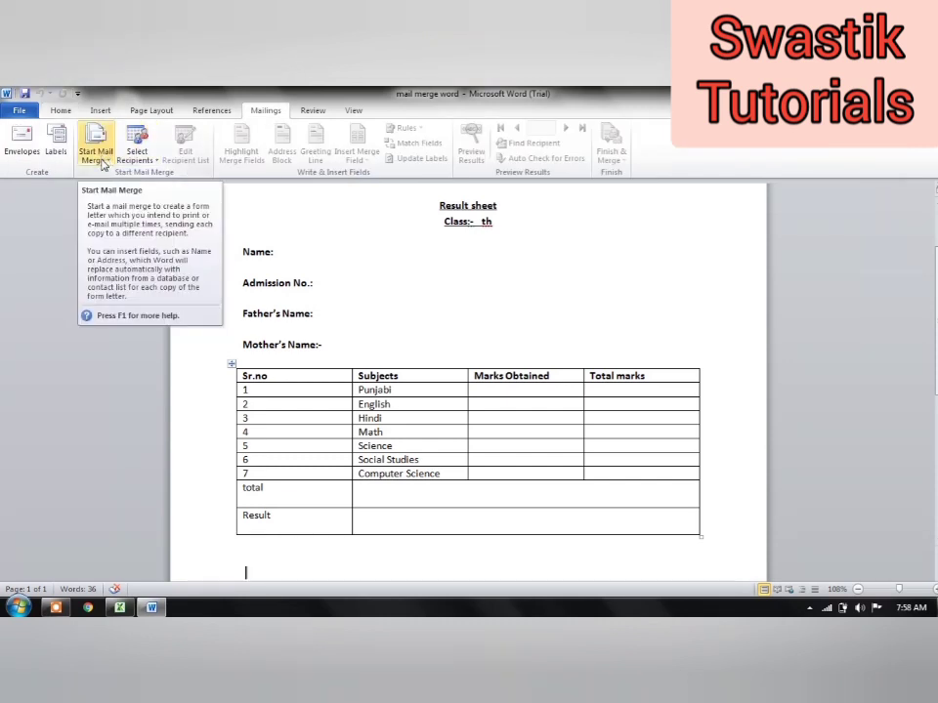
left_click(95, 158)
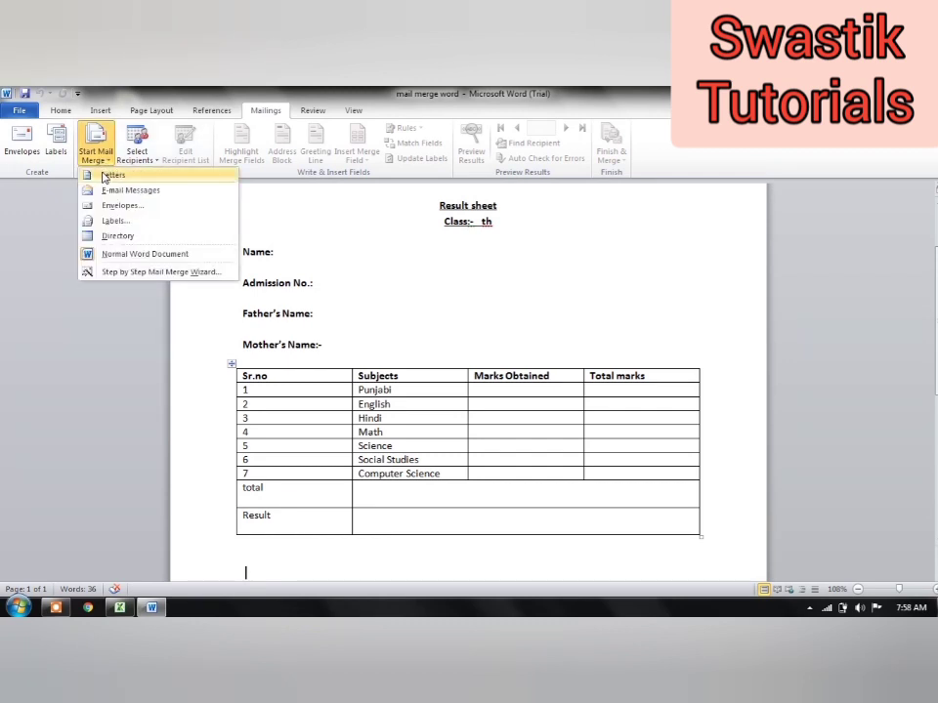
left_click(105, 177)
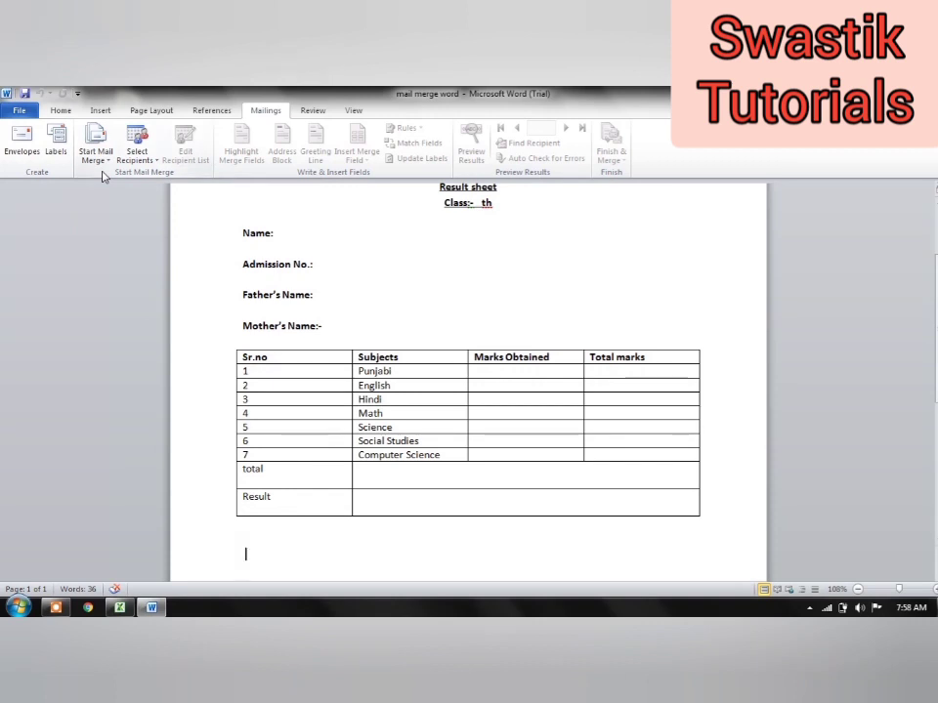